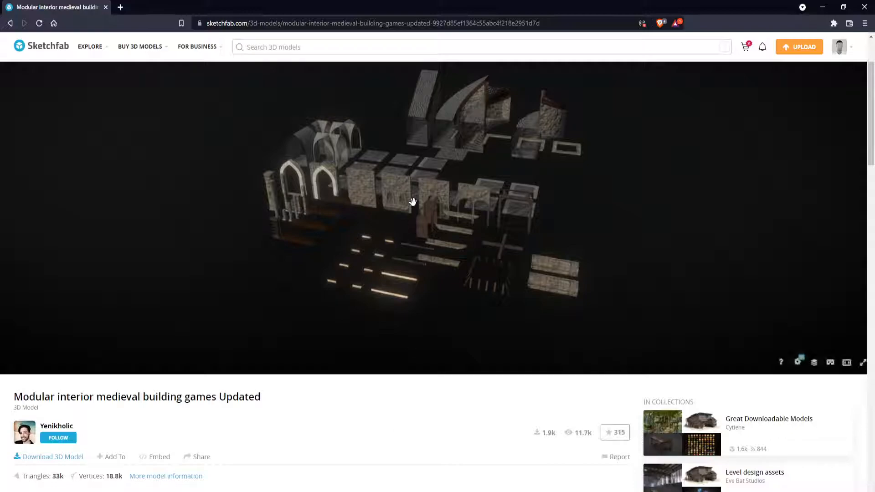
Step: Inspect the medieval building model on its Sketchfab page and the downloaded folder's source and textures subfolders
mouse_move(416, 201)
left_mouse_down()
mouse_move(466, 187)
mouse_move(392, 209)
mouse_move(303, 188)
mouse_move(463, 184)
mouse_move(433, 183)
left_mouse_up()
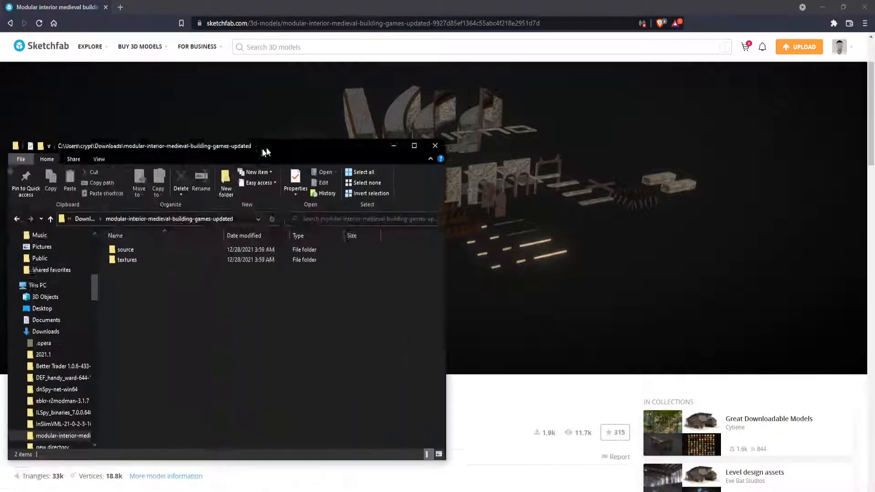
left_click_drag(265, 152, 332, 54)
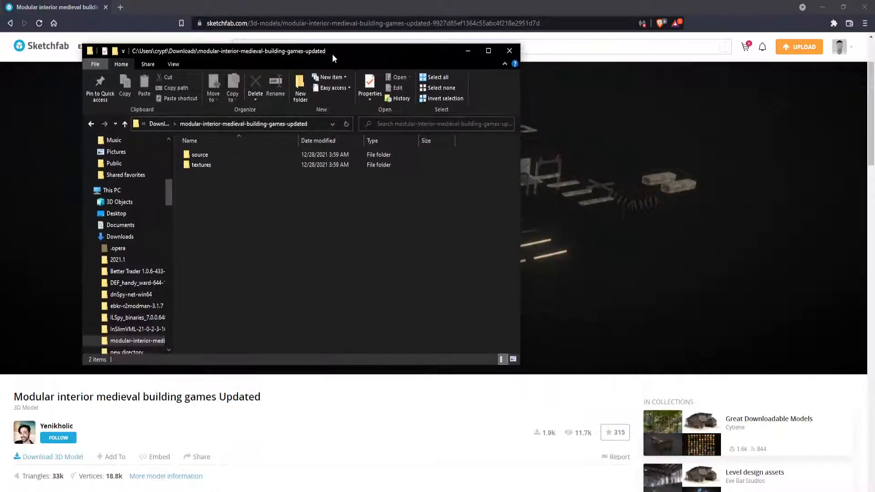
left_click(201, 154)
left_click(508, 50)
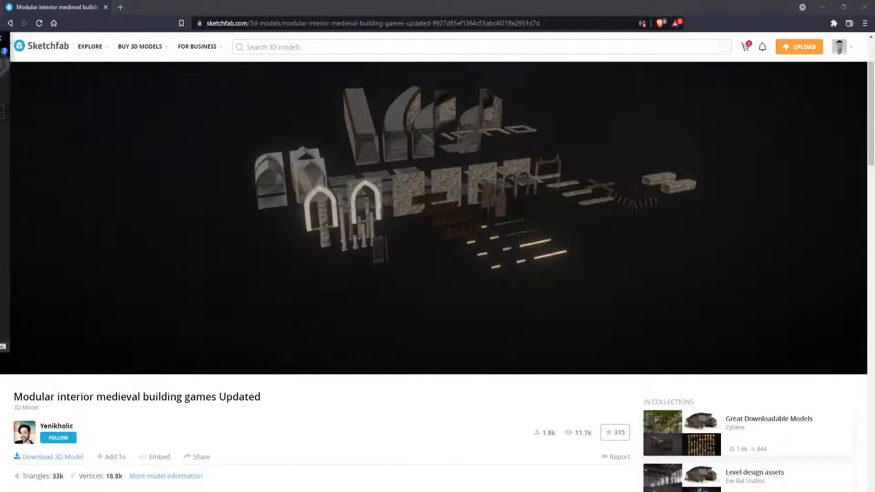
Step: Switch to Unity and import the downloaded source and textures folders into Assets/CustomItems/Pieces
key("alt+Tab")
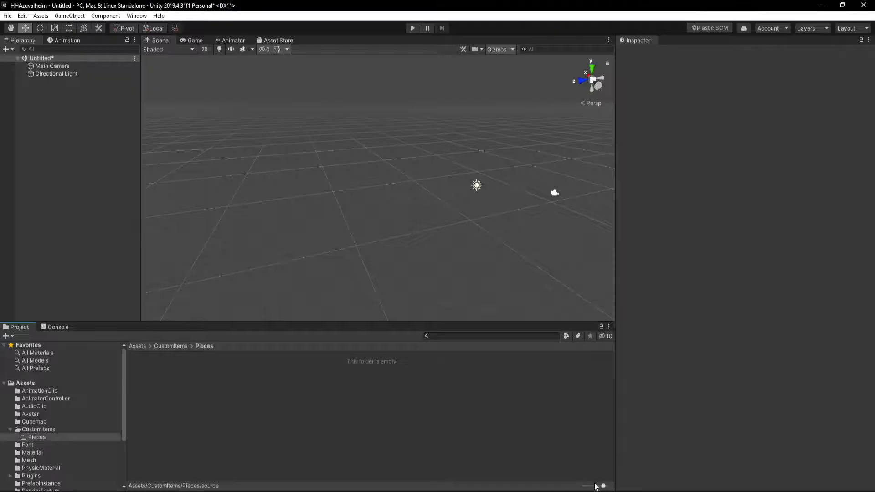
left_click(169, 347)
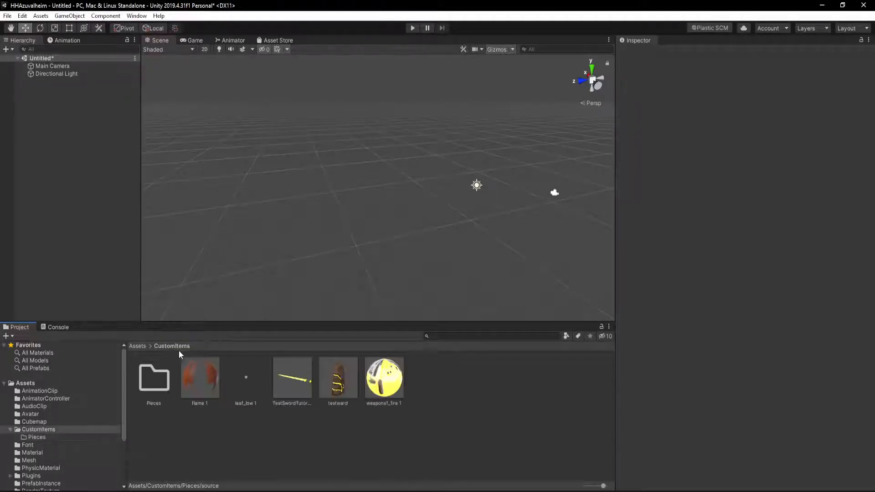
double_click(152, 372)
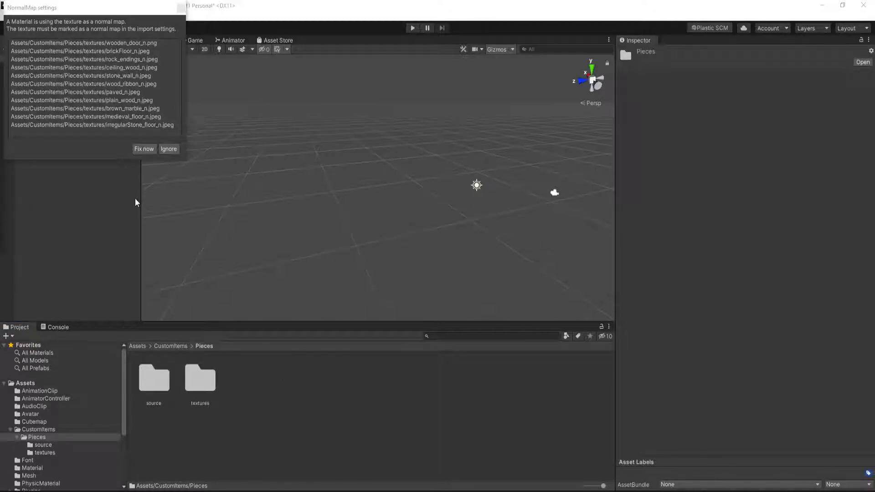
Step: Fix the import settings of the listed Pieces textures so they are marked as normal maps
left_click(76, 8)
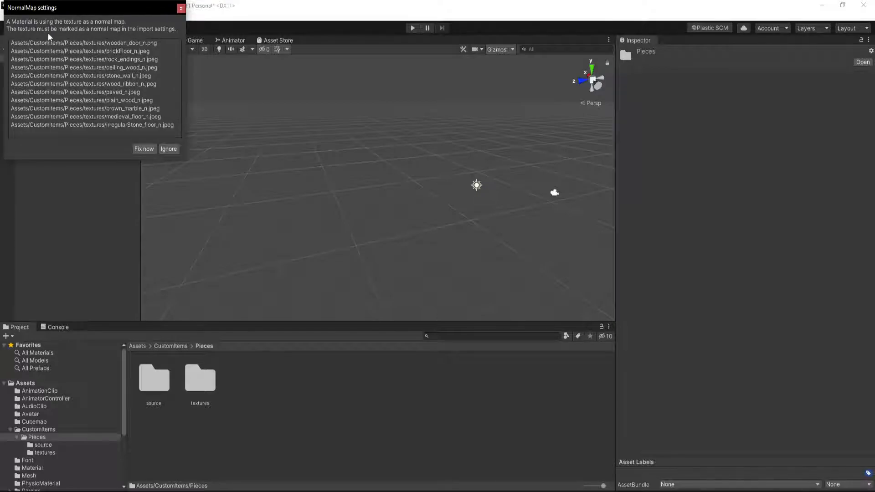
left_click(144, 149)
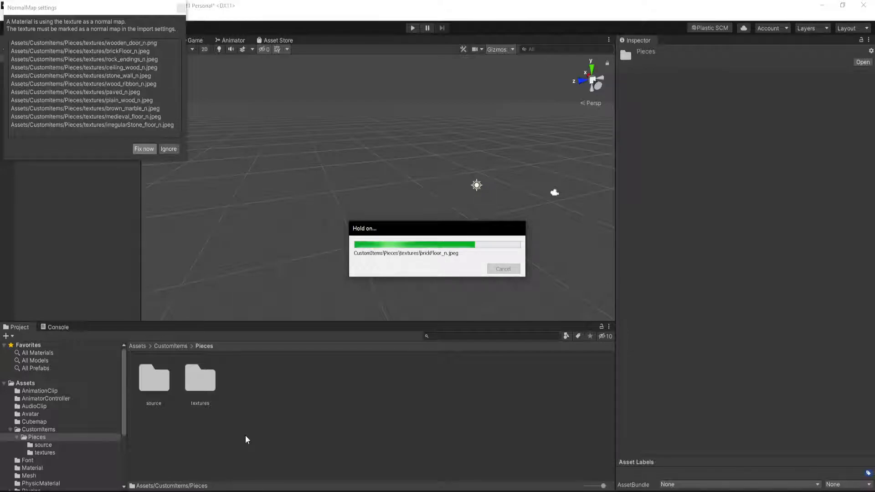
left_click(284, 423)
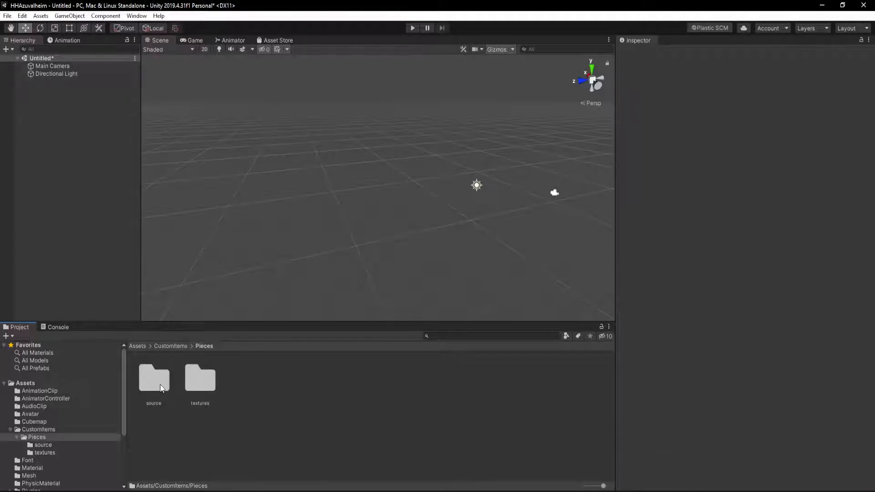
Step: Examine the imported files in the textures folder and the import settings of wooden_door_r
double_click(216, 377)
scroll(272, 412, "down", 2)
scroll(272, 412, "down", 3)
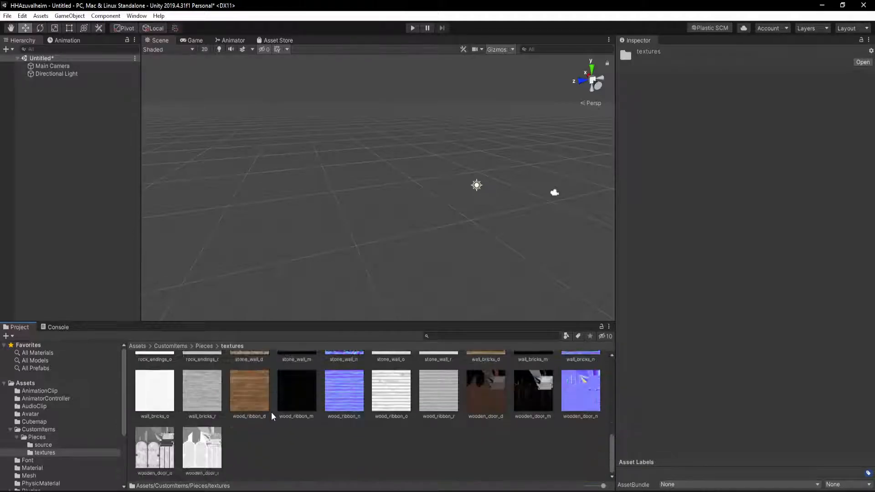
left_click(204, 444)
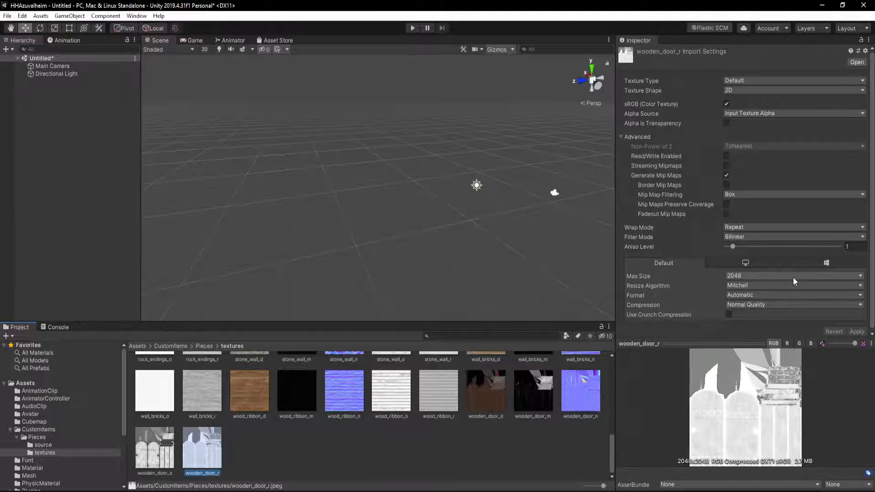
left_click(337, 463)
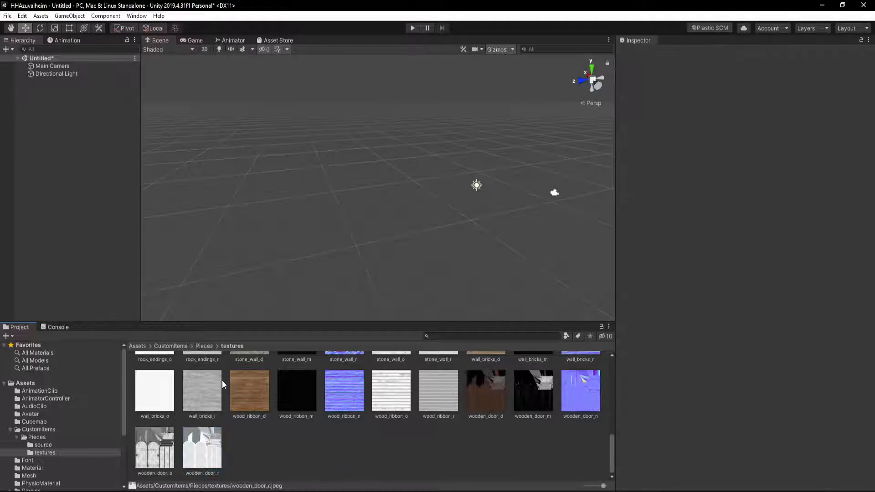
Step: Open the source folder in Pieces and expand the contents of the SketchFab_FBX_All_Modules model
left_click(204, 348)
double_click(152, 388)
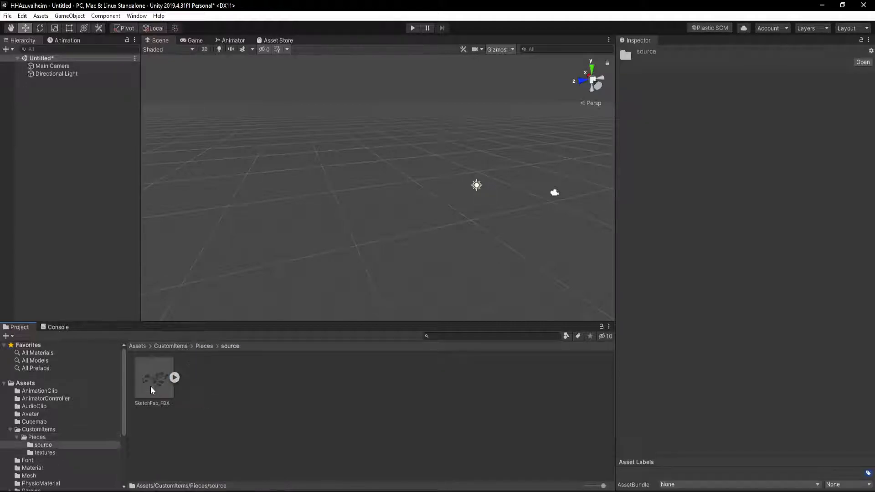
left_click(175, 378)
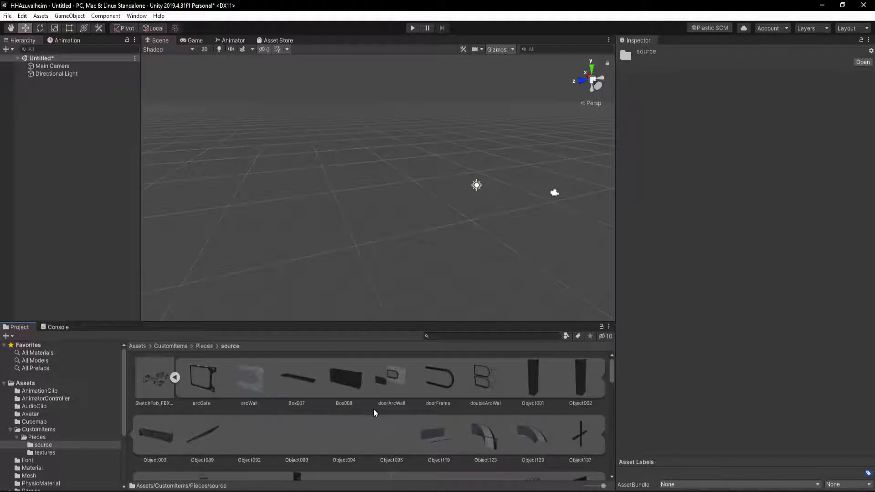
Step: Find the windowedWall object among the model's contents and duplicate it into the scene
scroll(373, 413, "down", 19)
scroll(373, 413, "down", 1)
scroll(373, 413, "up", 1)
scroll(373, 413, "up", 8)
scroll(373, 413, "up", 1)
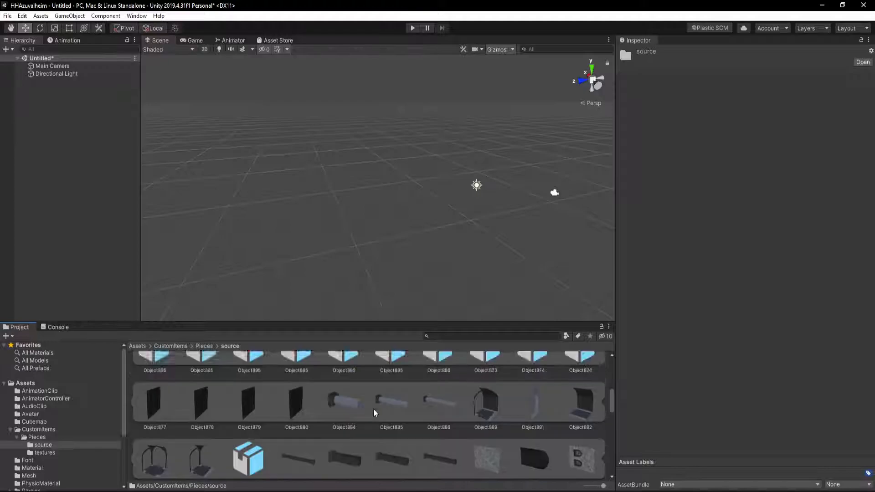
scroll(375, 413, "down", 1)
left_click(586, 432)
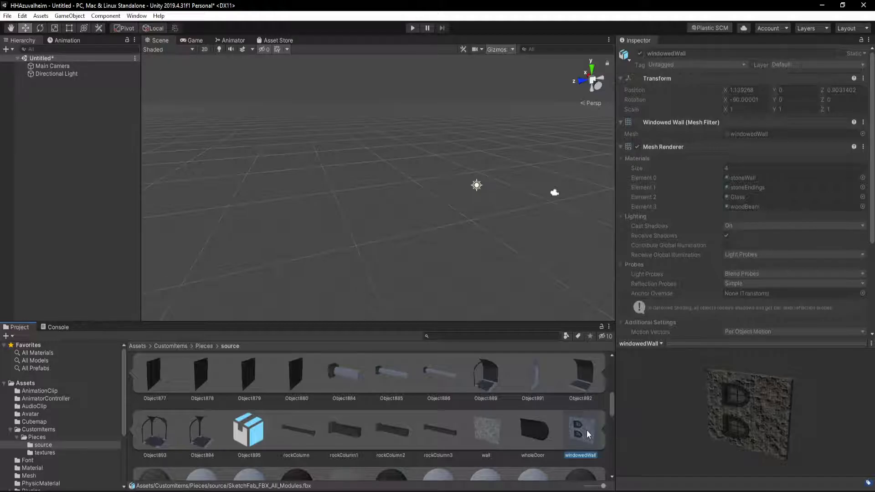
key("ctrl+d")
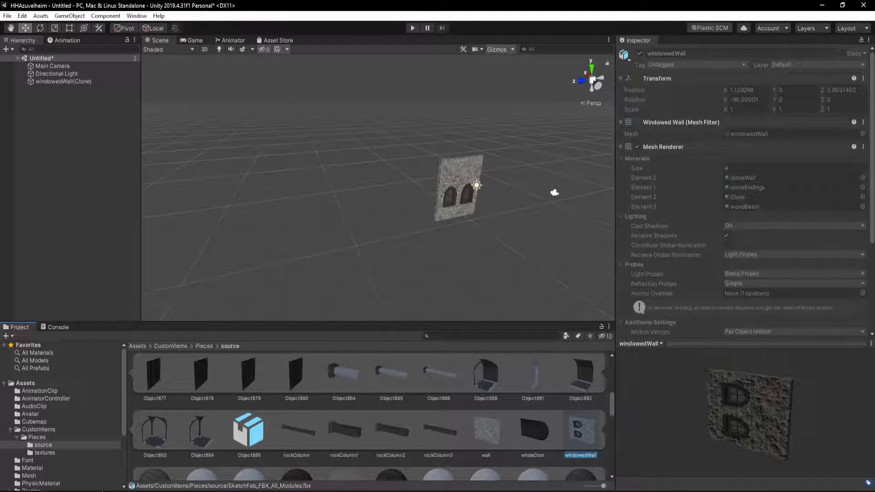
Step: Clear the console messages and return to the project files
left_click(54, 326)
left_click(8, 336)
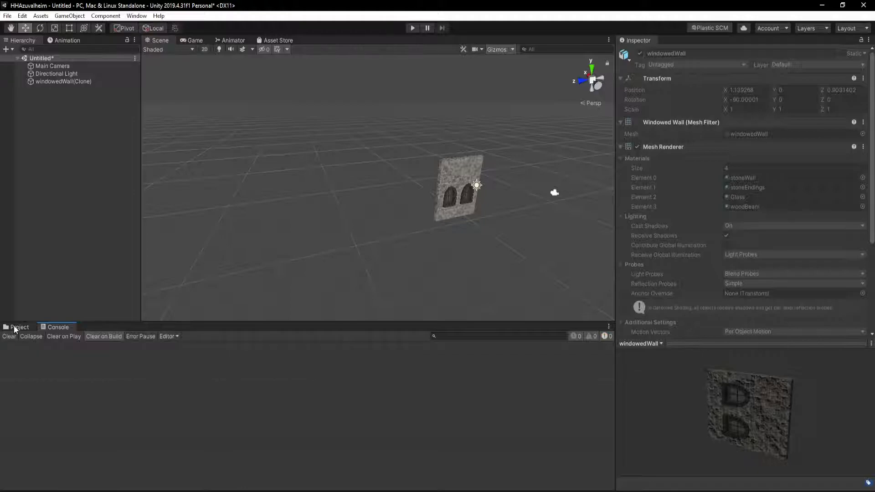
left_click(16, 326)
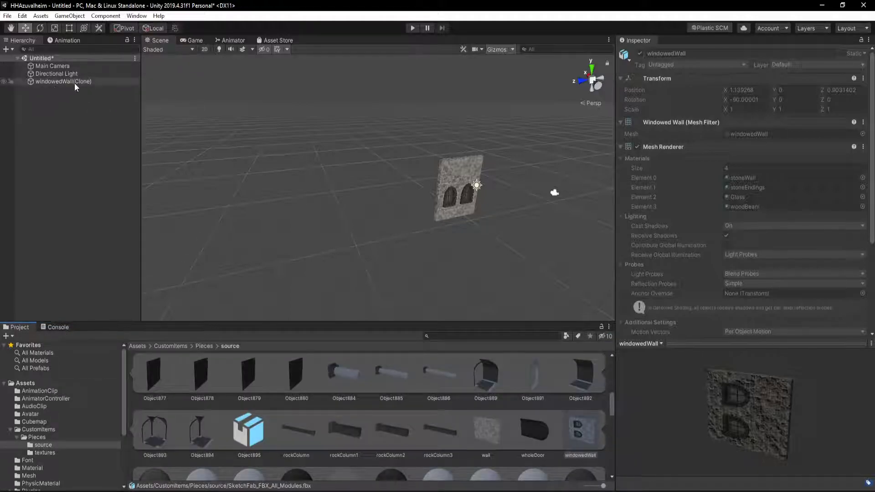
Step: Check which materials windowedWall(Clone) uses and duplicate the woodBeam material out of the FBX into the source folder
left_click(75, 82)
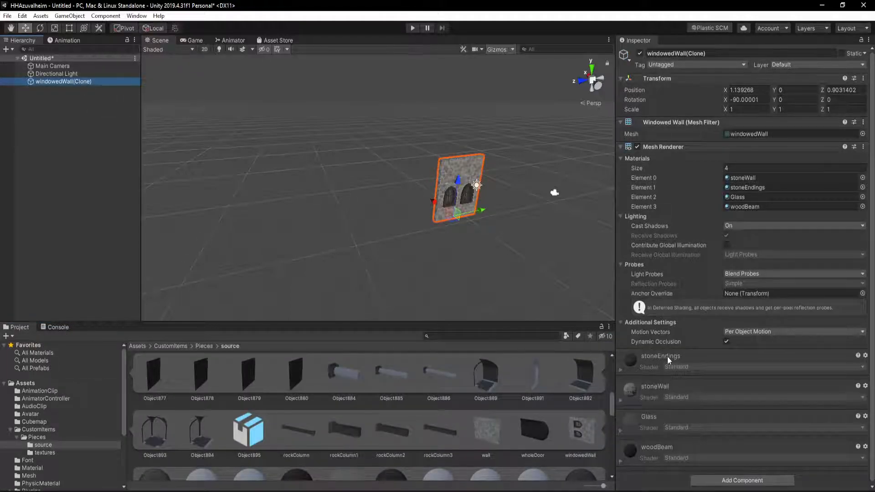
scroll(666, 358, "down", 1)
scroll(479, 429, "down", 4)
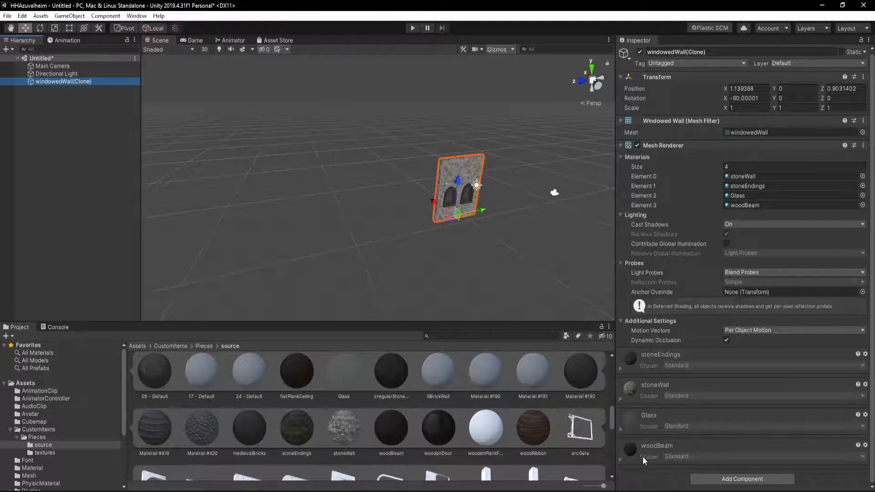
scroll(457, 419, "down", 1)
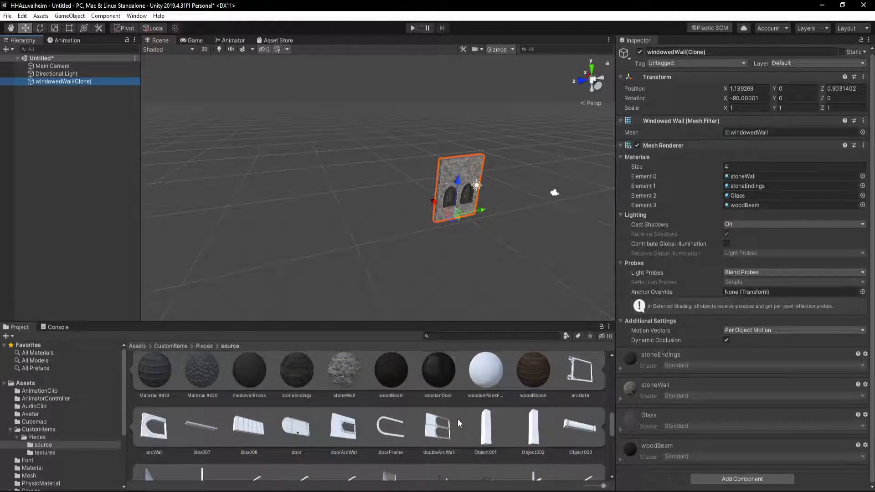
left_click(399, 370)
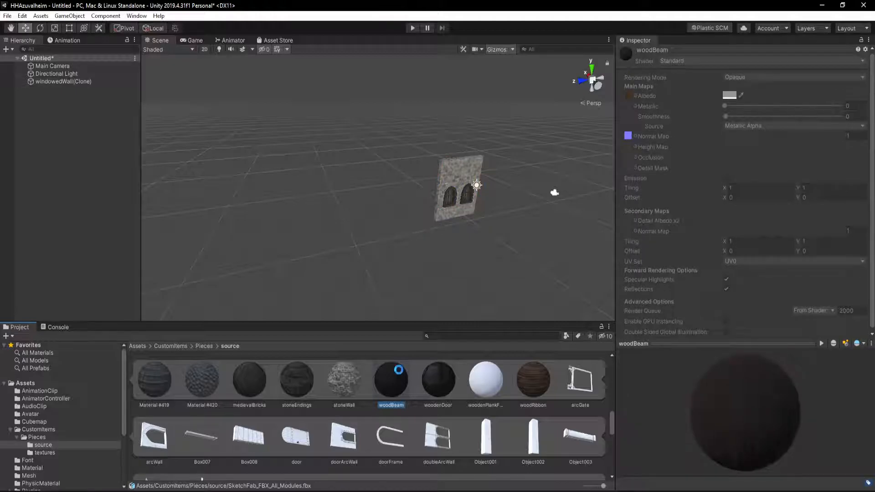
key("ctrl+d")
Step: Duplicate the stoneEndings material from the FBX contents into the source folder
scroll(328, 440, "up", 15)
scroll(327, 438, "down", 1)
left_click(299, 430)
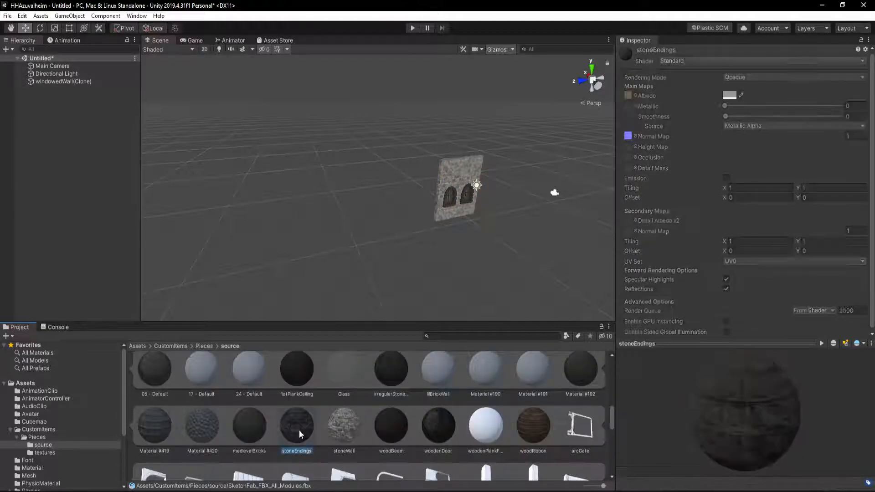
key("ctrl+d")
Step: Duplicate the stoneWall material from the FBX contents into the source folder
scroll(313, 431, "up", 5)
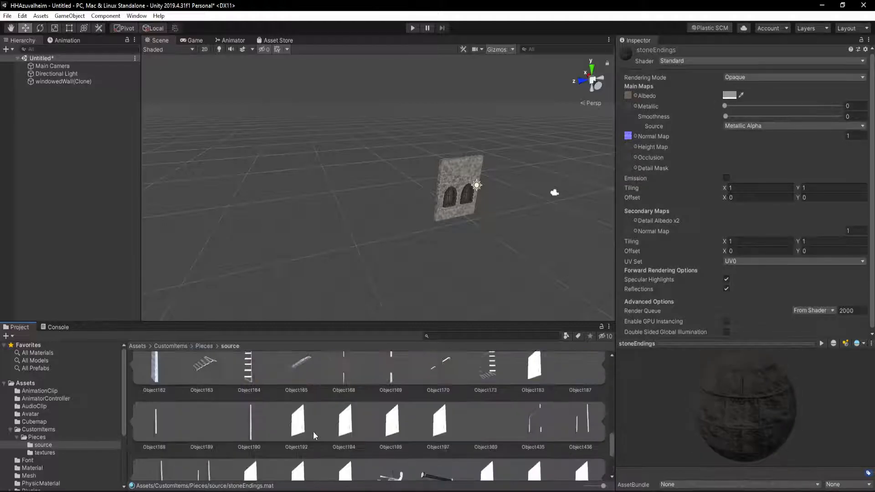
left_click(346, 424)
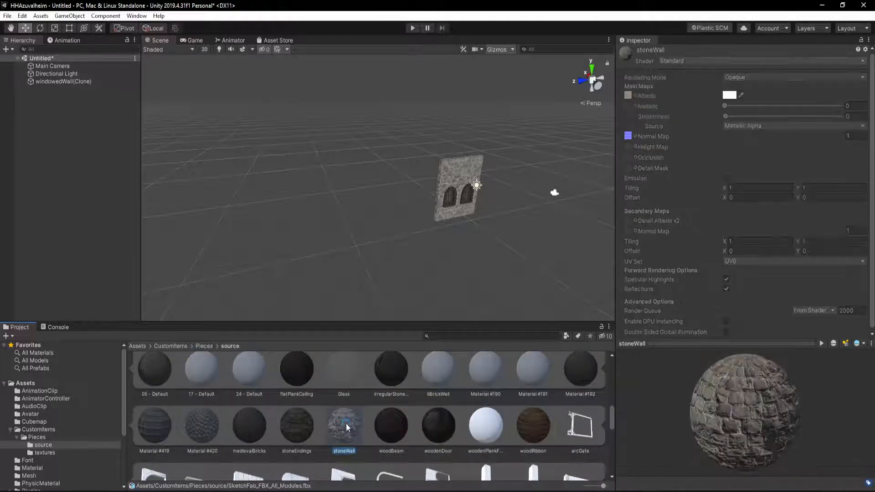
scroll(345, 423, "down", 4)
scroll(343, 425, "up", 4)
scroll(343, 425, "up", 2)
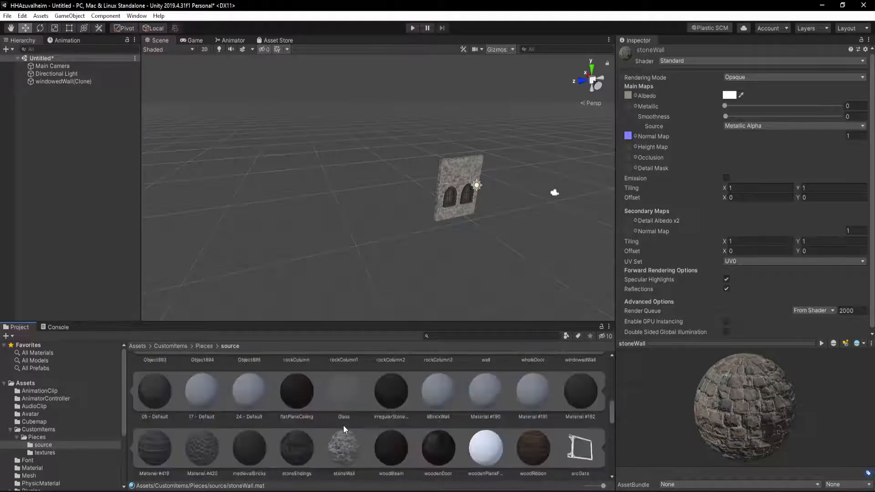
Step: Duplicate the Glass material from the FBX contents into the source folder
scroll(330, 431, "down", 5)
scroll(330, 431, "down", 3)
scroll(330, 431, "down", 1)
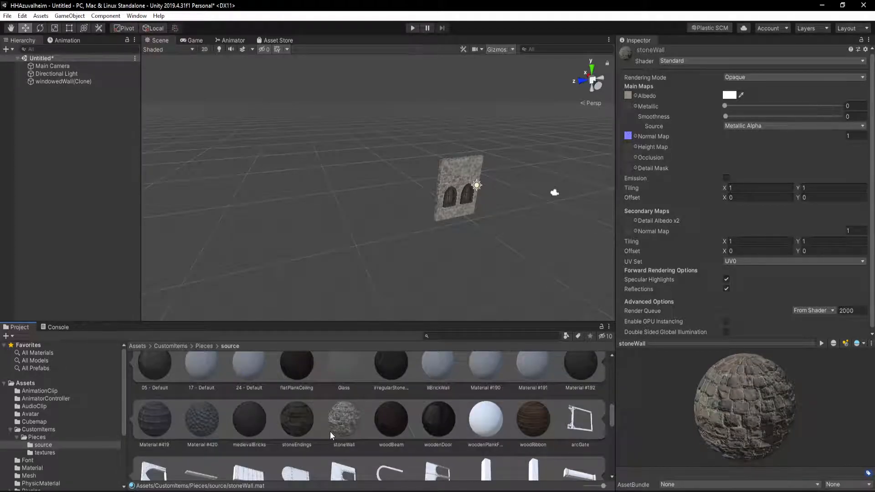
scroll(330, 431, "up", 2)
scroll(330, 431, "up", 3)
scroll(330, 431, "down", 2)
left_click(589, 439)
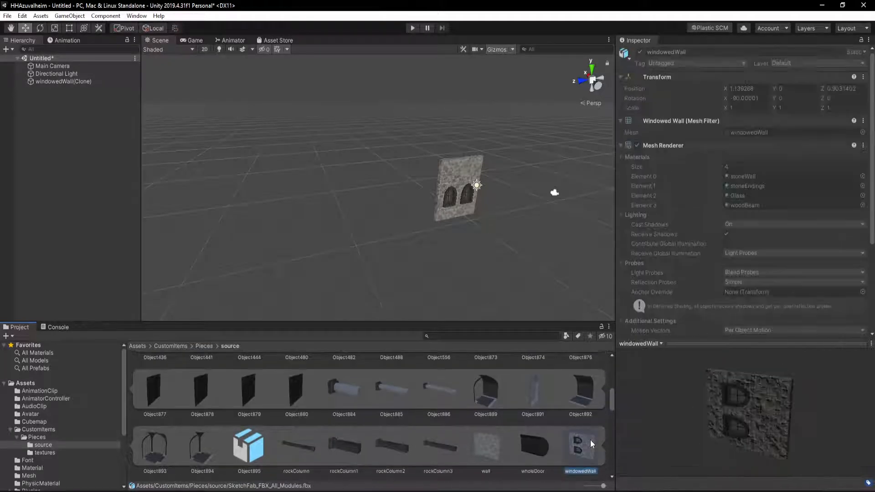
scroll(343, 395, "down", 2)
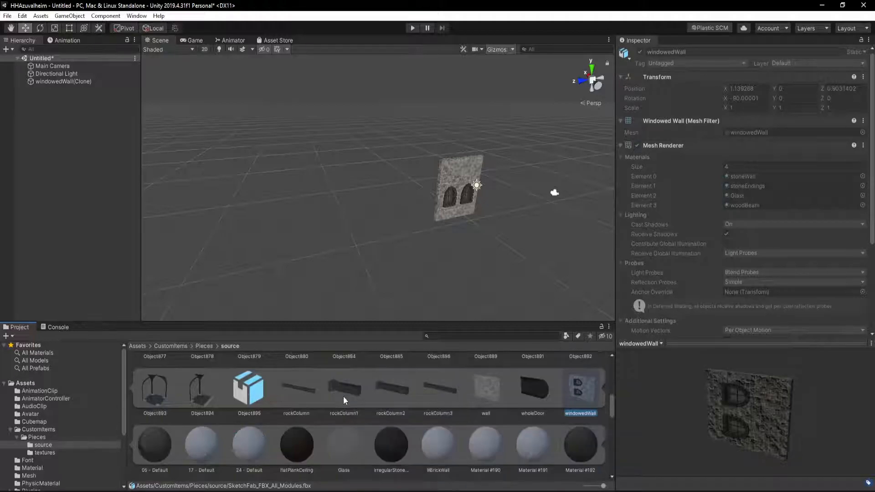
left_click(345, 389)
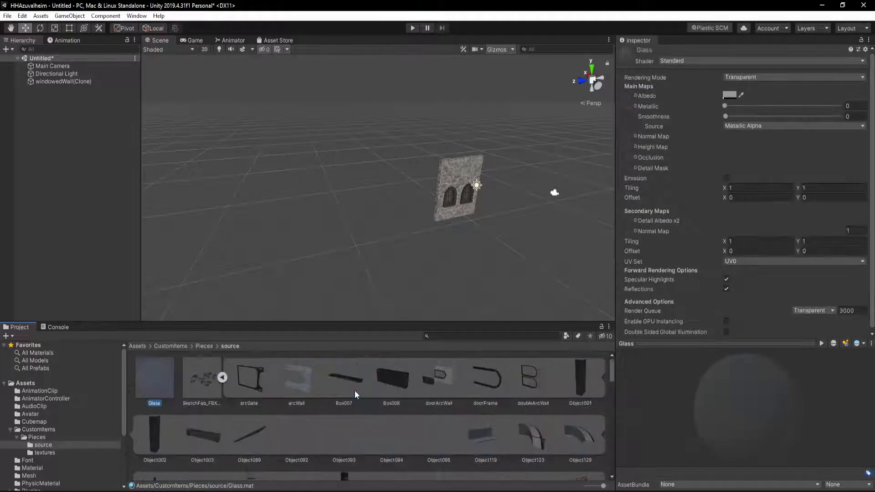
Step: Locate the mesh used by windowedWall(Clone) and duplicate it as a standalone mesh in the source folder
scroll(354, 390, "down", 10)
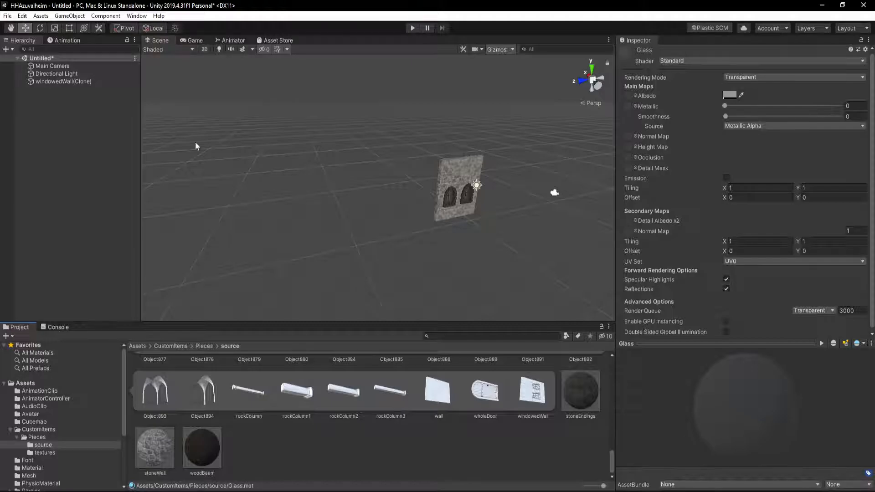
left_click(81, 82)
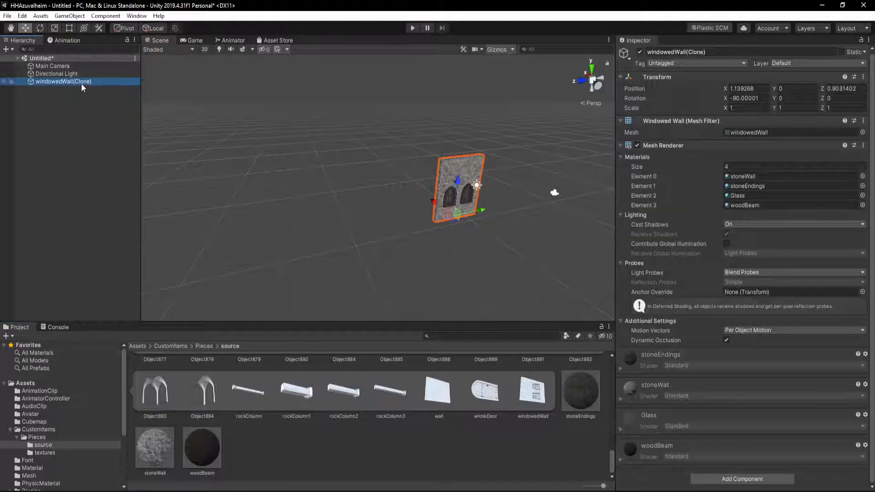
left_click(750, 132)
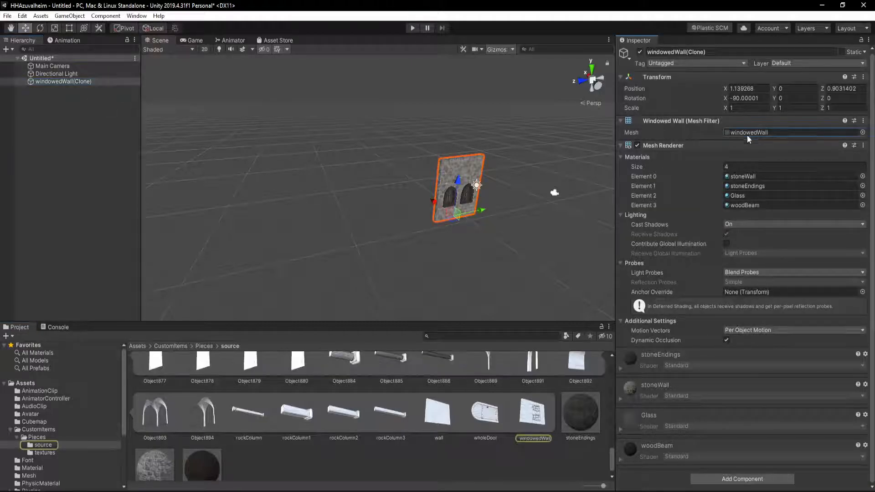
left_click(541, 413)
key("ctrl+d")
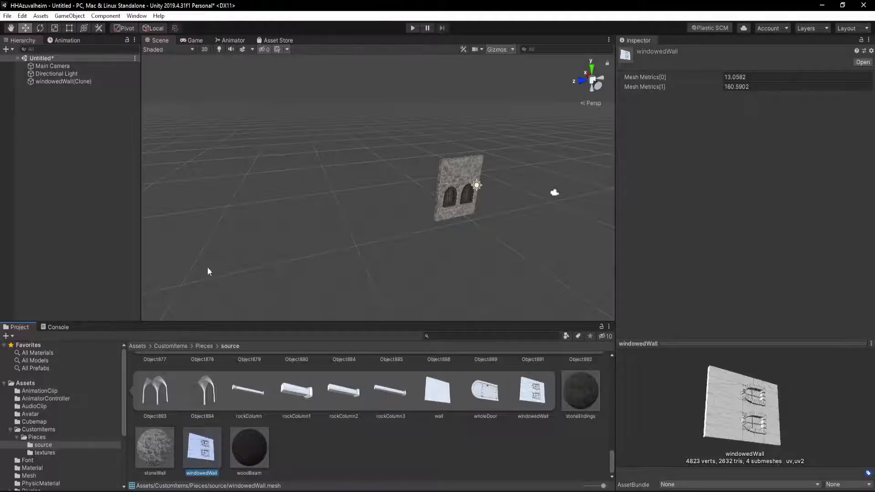
Step: Collapse the FBX contents and create a prefab from the windowedWall(Clone) scene object in the source folder
scroll(331, 456, "up", 15)
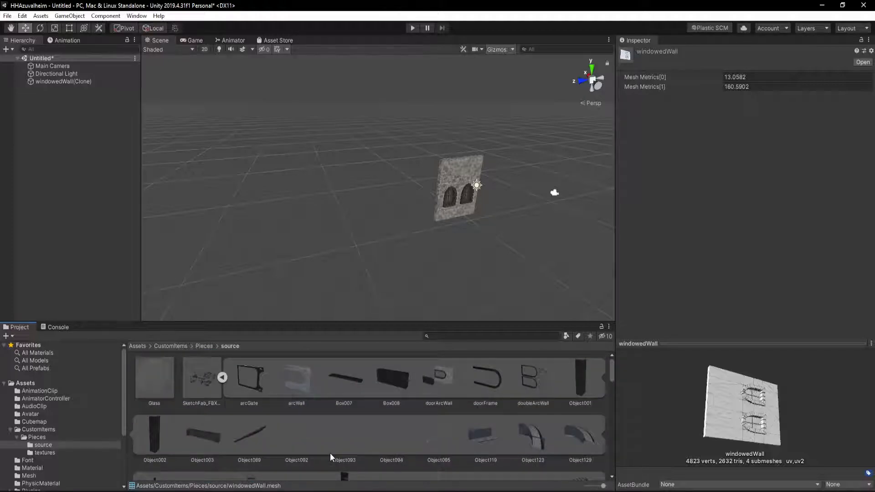
left_click(222, 377)
left_click(338, 412)
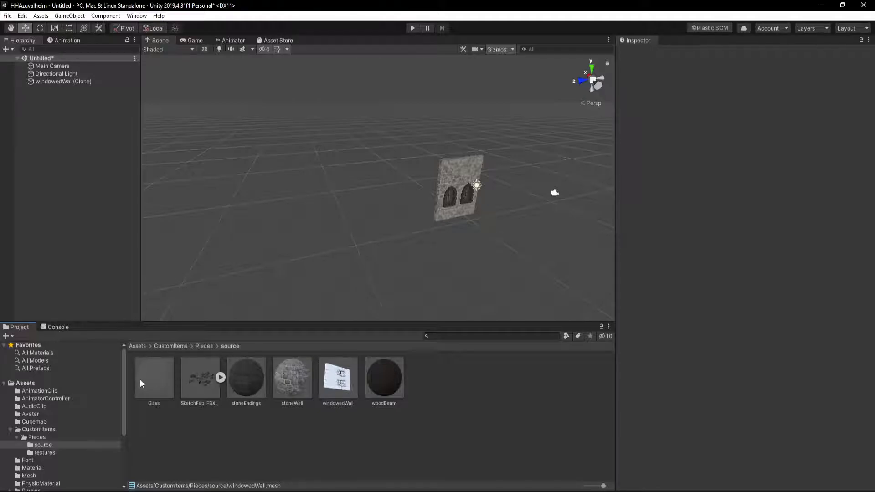
left_click(461, 165)
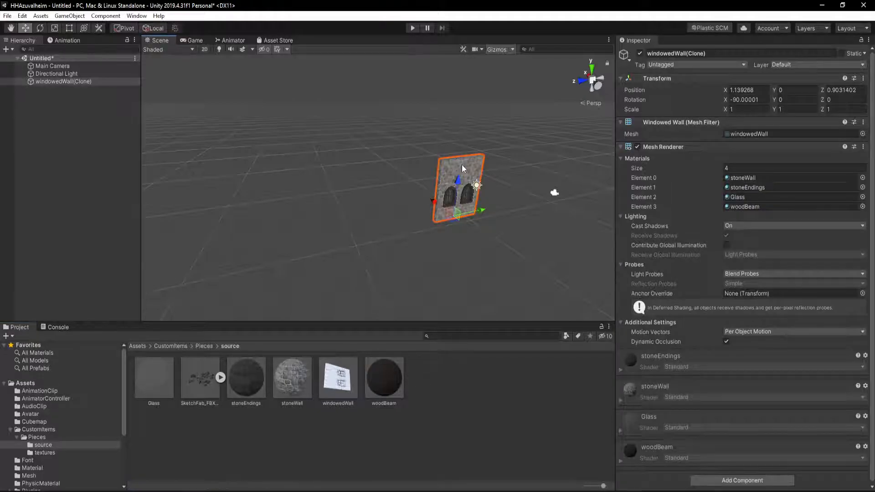
left_click(70, 78)
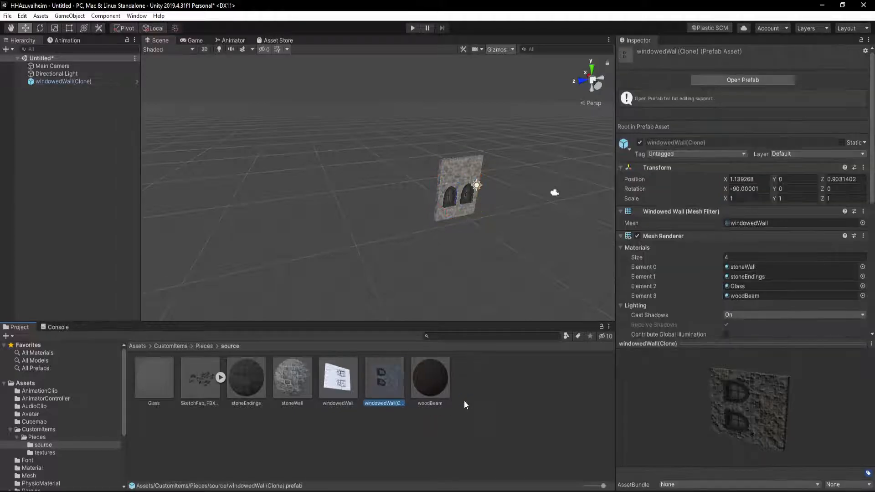
Step: Delete the windowedWall(Clone) object from the scene, keeping its prefab asset
left_click(387, 383)
left_click(57, 82)
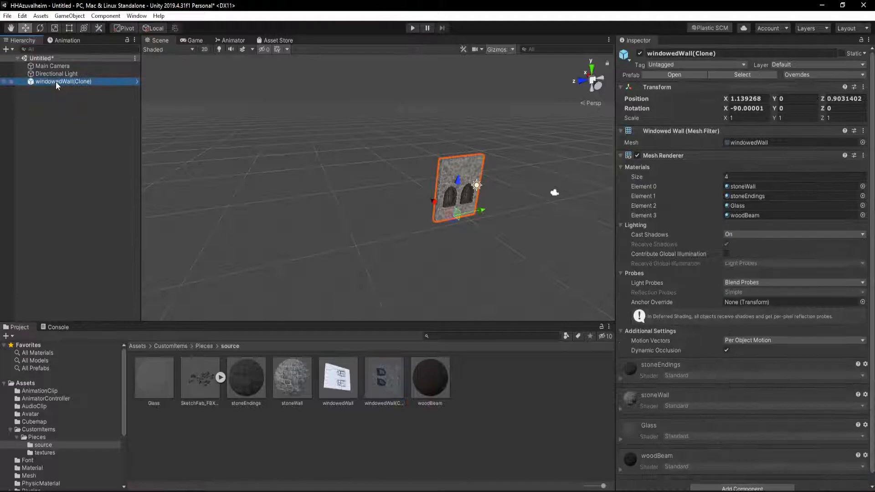
right_click(56, 82)
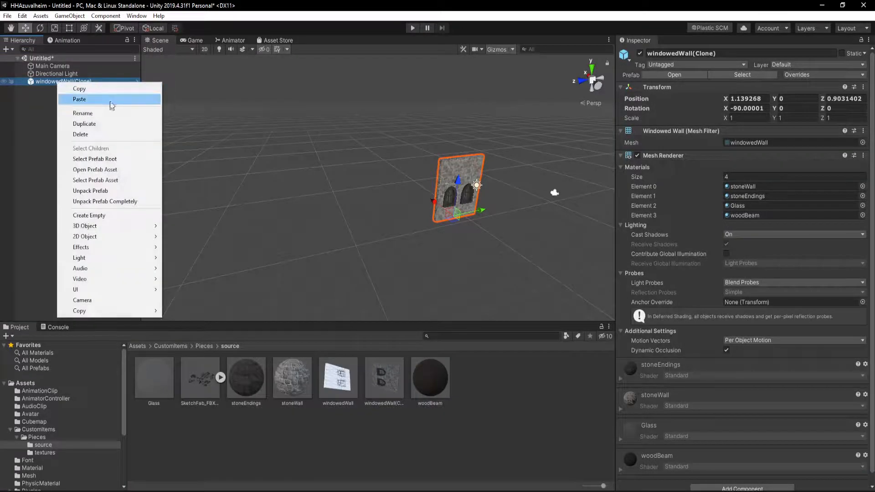
left_click(92, 138)
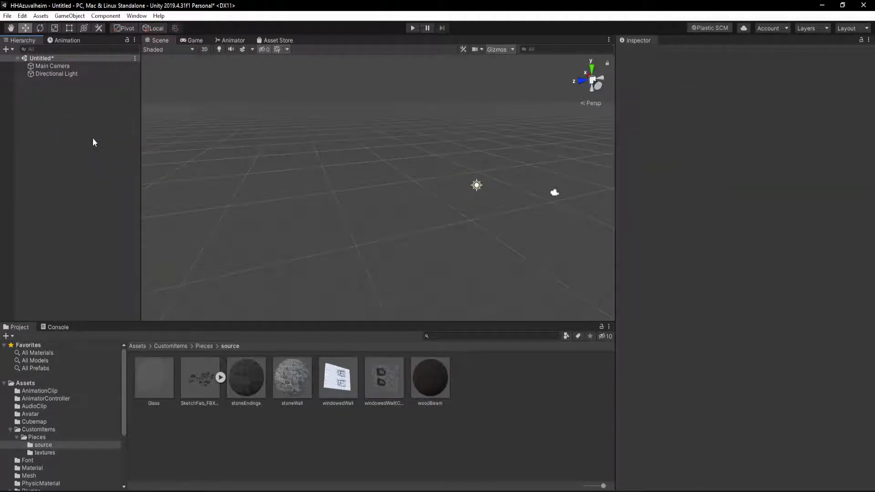
key("ctrl+s")
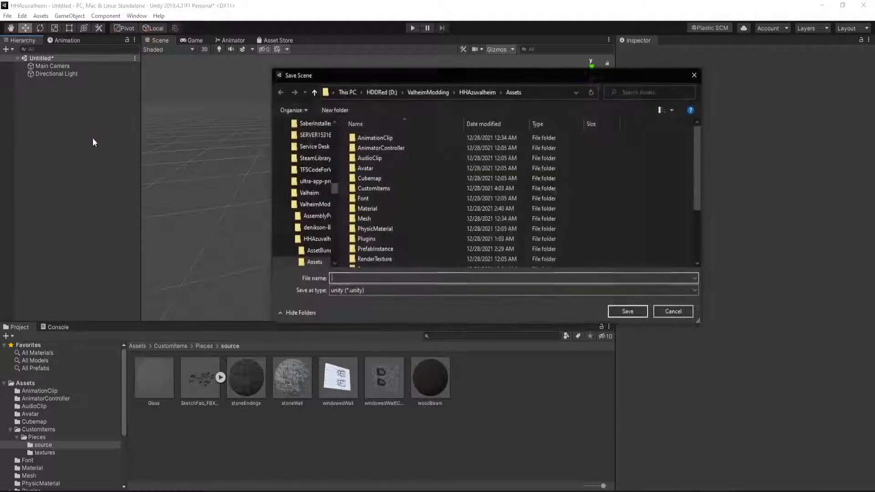
left_click(673, 312)
Step: Inspect the wall prefab, its windowedWall mesh and the duplicated materials in the source folder
left_click(376, 372)
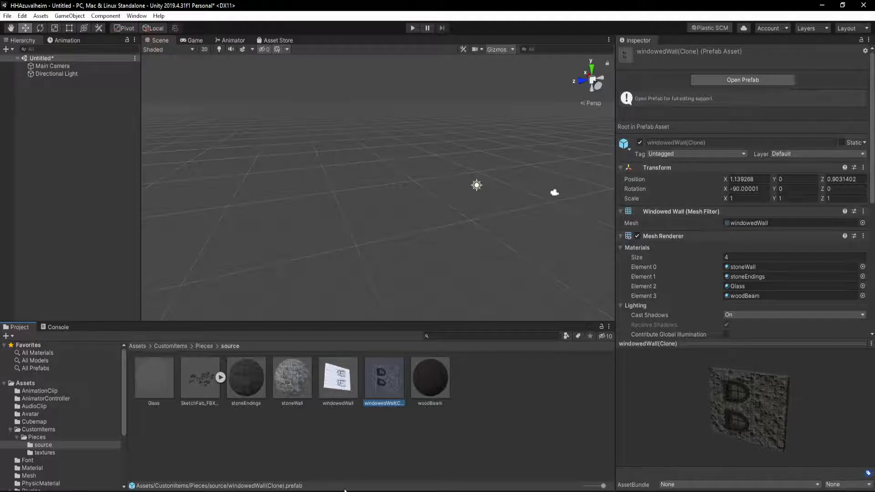
left_click(344, 386)
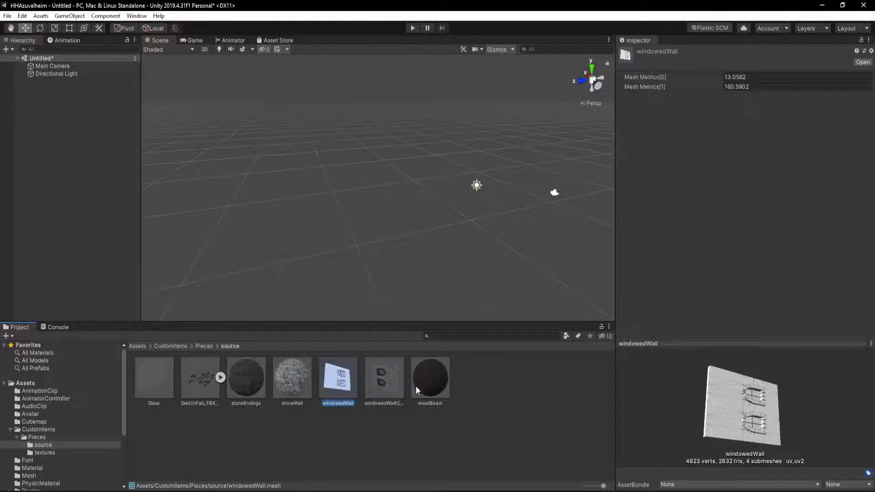
left_click(438, 376)
left_click(293, 372)
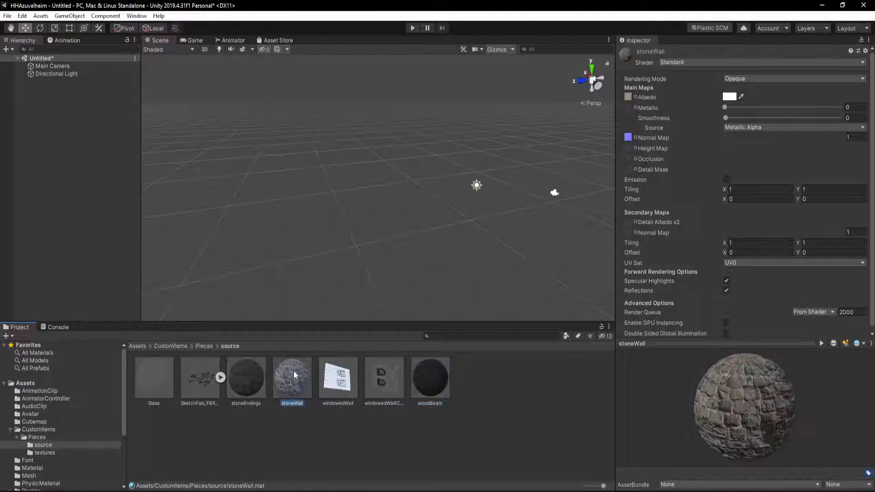
left_click(250, 375)
left_click(152, 386)
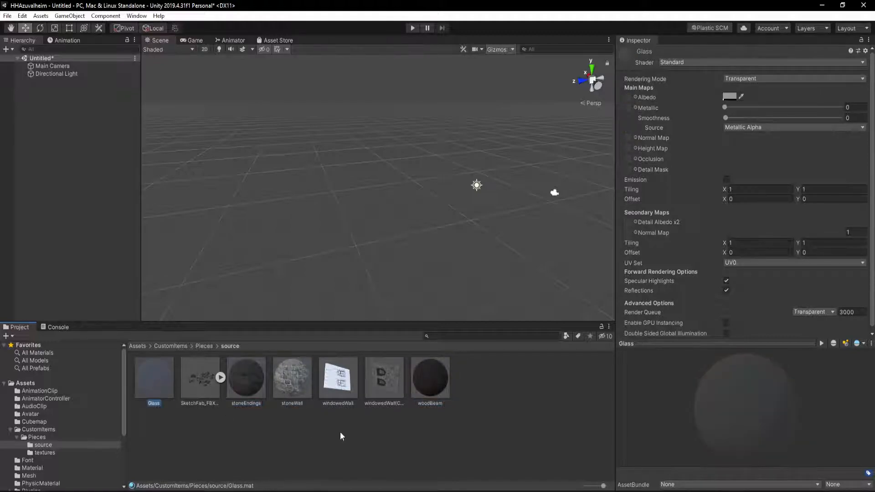
left_click(424, 441)
Step: Open the windowedWall(Clone) prefab and trace which assets its material slots reference, comparing them with the duplicated stoneEndings material
double_click(387, 386)
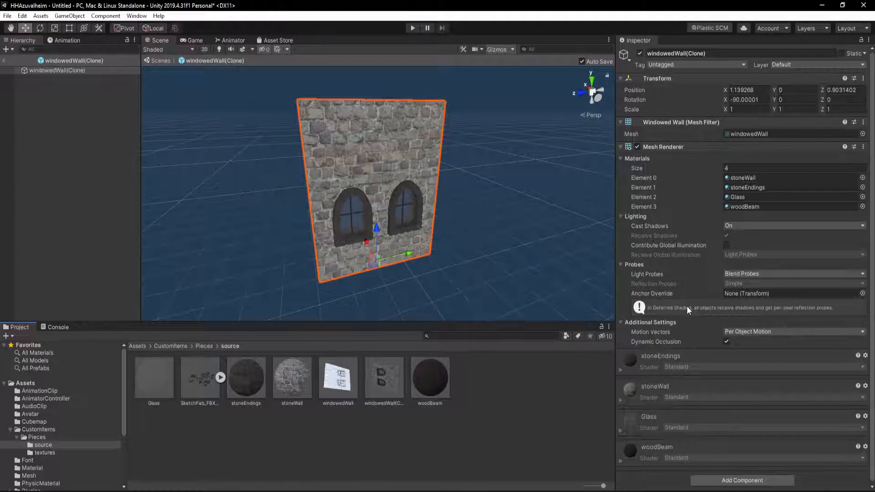
left_click_drag(472, 220, 425, 257, "alt")
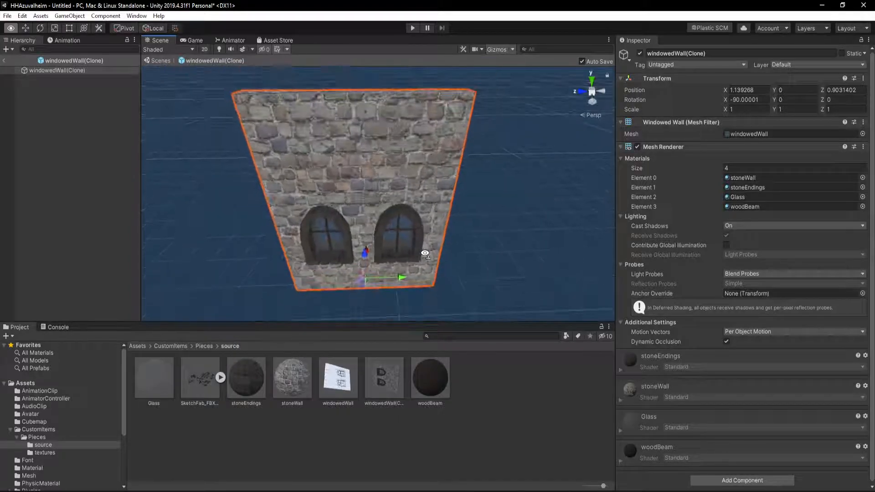
left_click(774, 188)
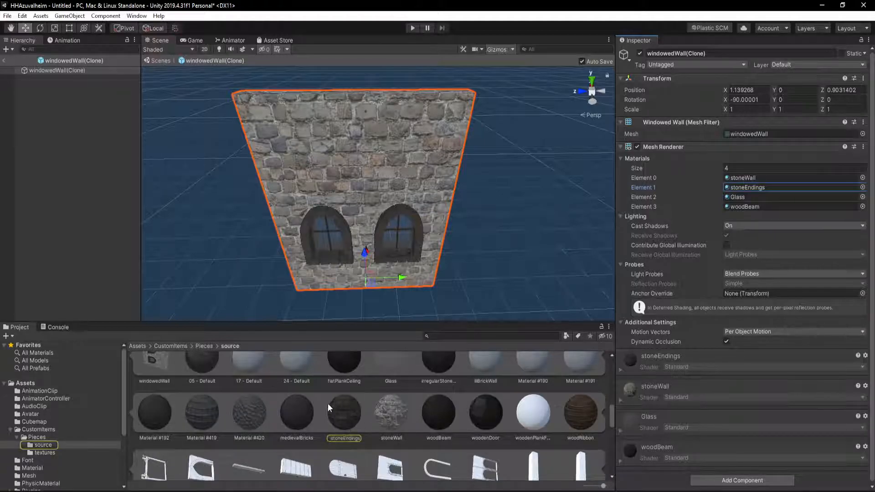
left_click(750, 197)
left_click(751, 206)
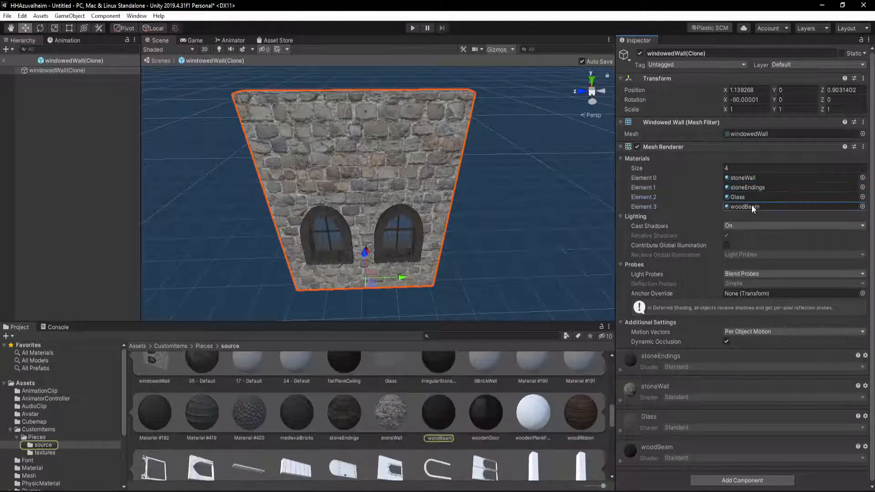
left_click(751, 177)
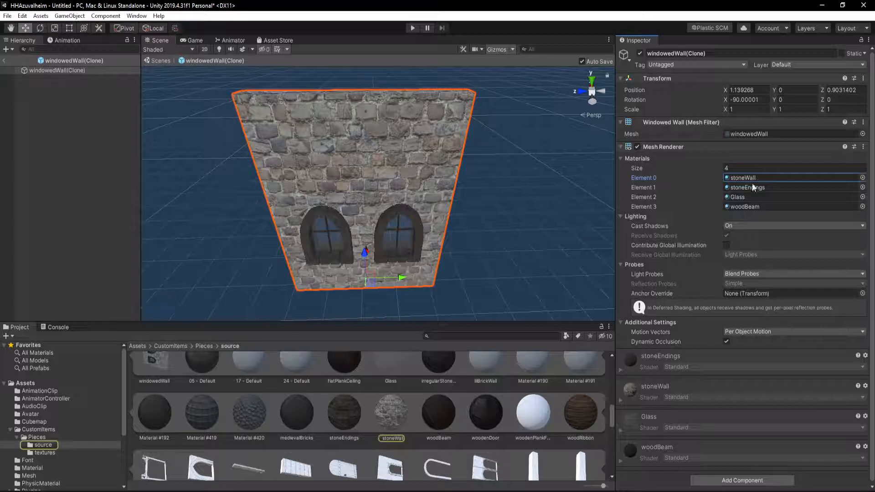
scroll(473, 398, "down", 10)
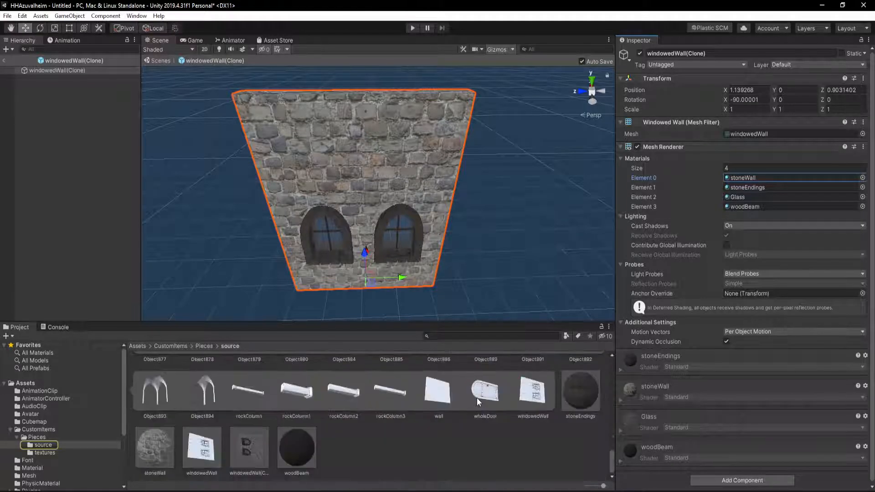
left_click(579, 395)
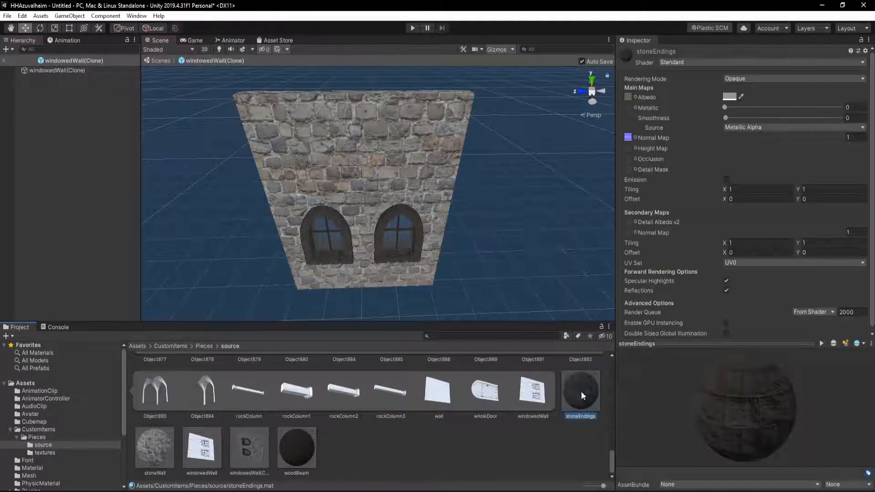
Step: Collapse the FBX contents in the source folder to leave only the standalone assets accessible
scroll(459, 427, "up", 5)
scroll(458, 427, "up", 6)
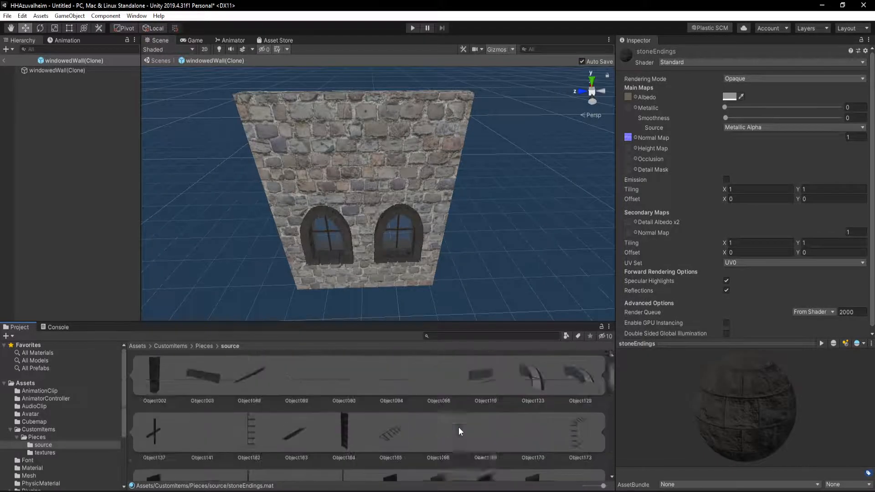
scroll(458, 427, "up", 2)
left_click(222, 377)
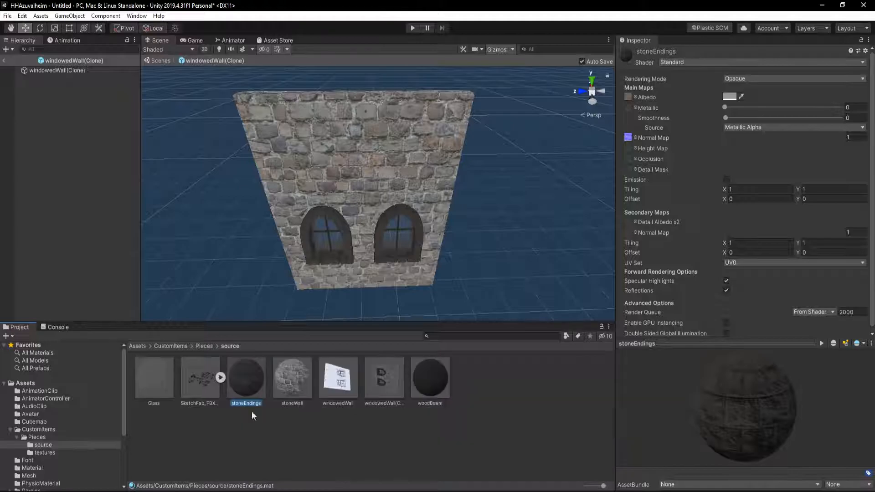
left_click(329, 430)
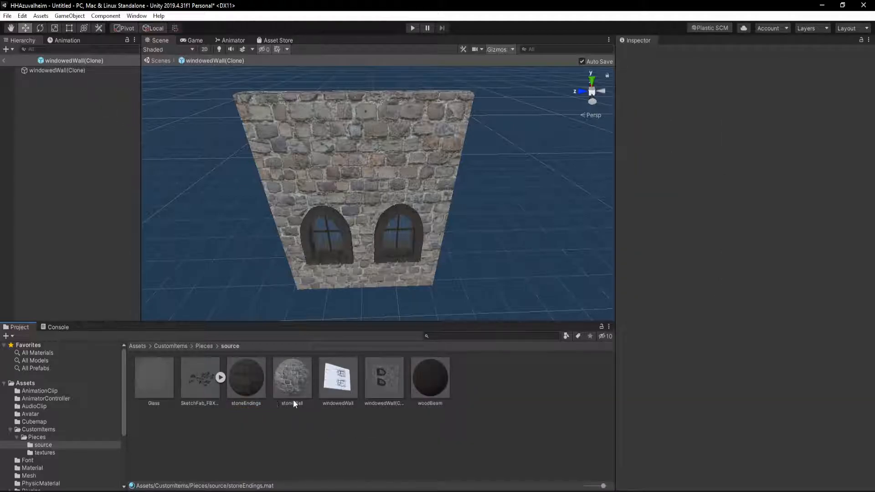
Step: Assign the duplicated stoneWall, stoneEndings, Glass and woodBeam materials to Elements 0 to 3 of the windowedWall(Clone) prefab
left_click(384, 376)
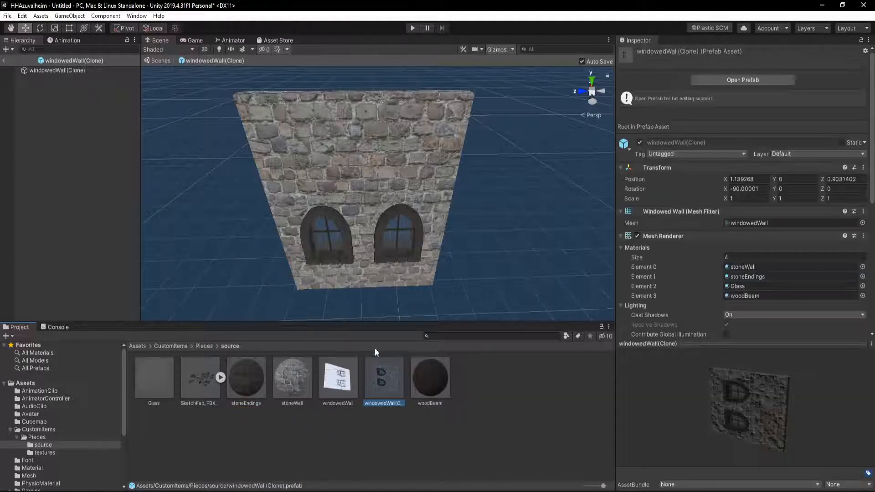
double_click(388, 379)
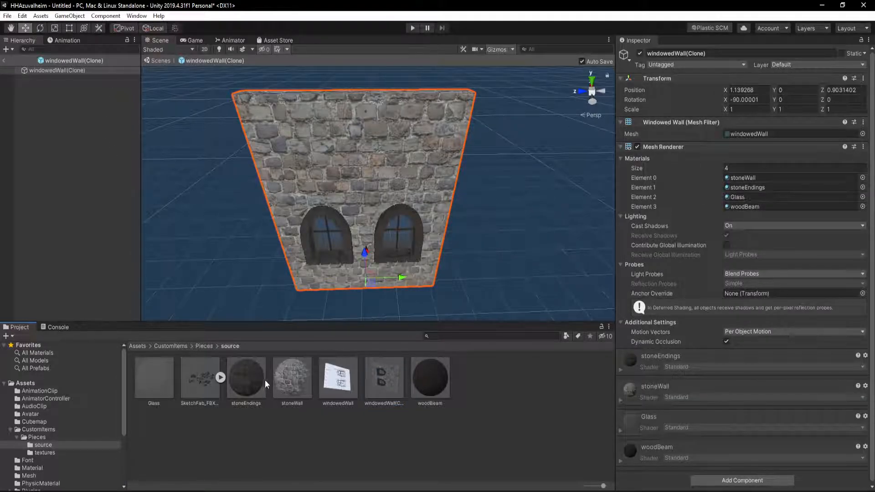
left_click_drag(244, 382, 751, 185)
left_click_drag(295, 382, 766, 177)
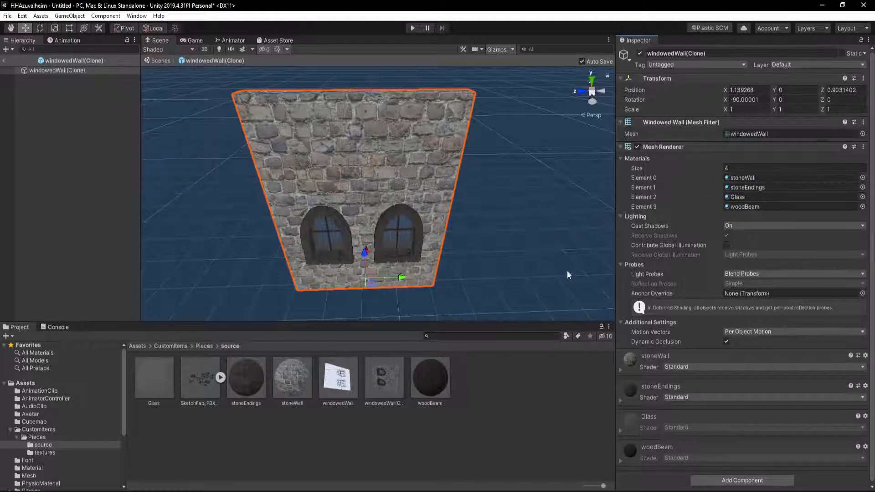
left_click_drag(436, 381, 787, 208)
left_click_drag(158, 376, 742, 205)
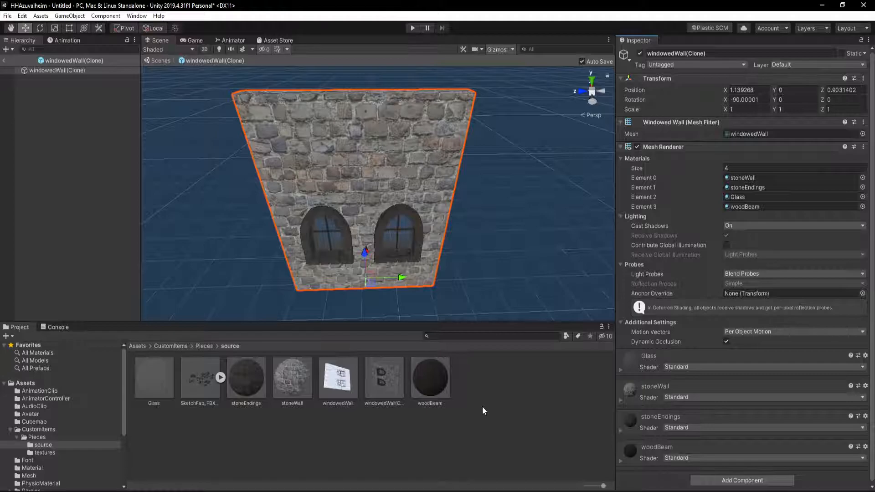
Step: Check that each material slot of the wall prefab references the duplicated material instead of the one inside the FBX
left_click(753, 196)
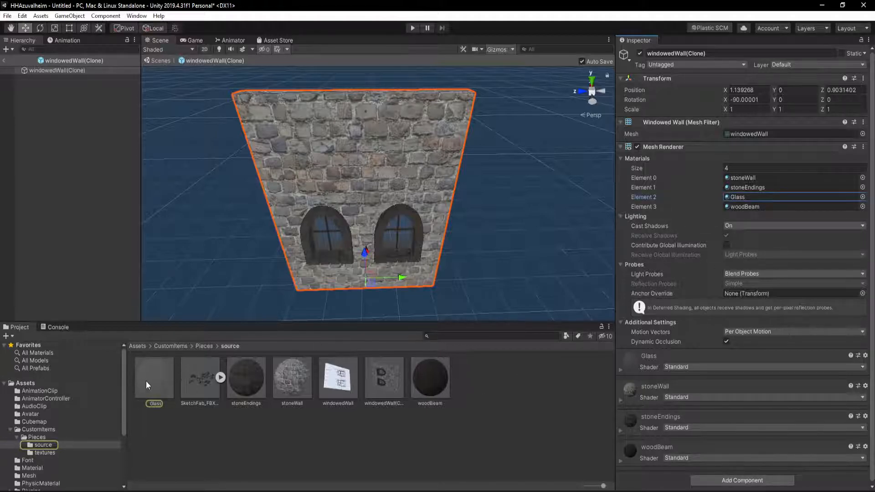
left_click(747, 208)
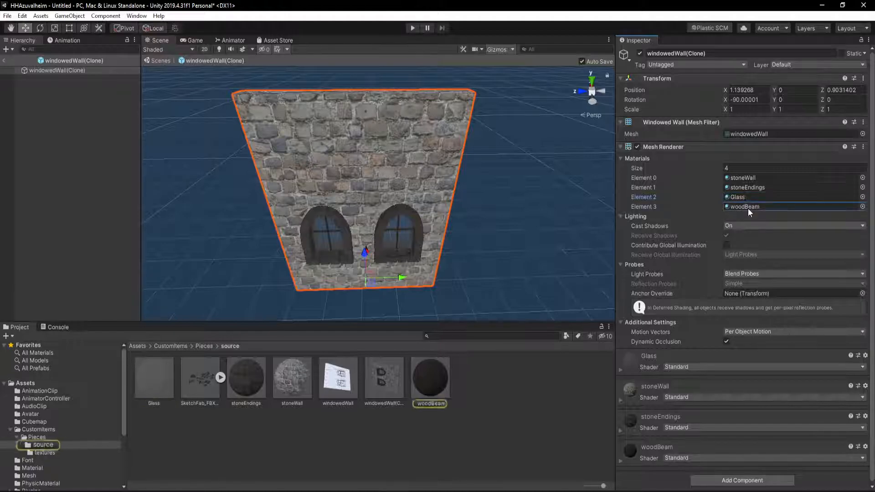
left_click(747, 185)
left_click(747, 179)
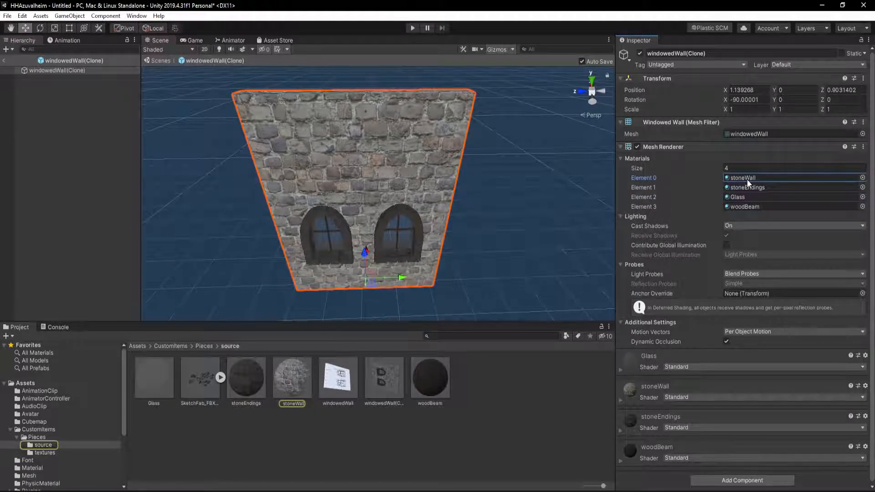
left_click(220, 377)
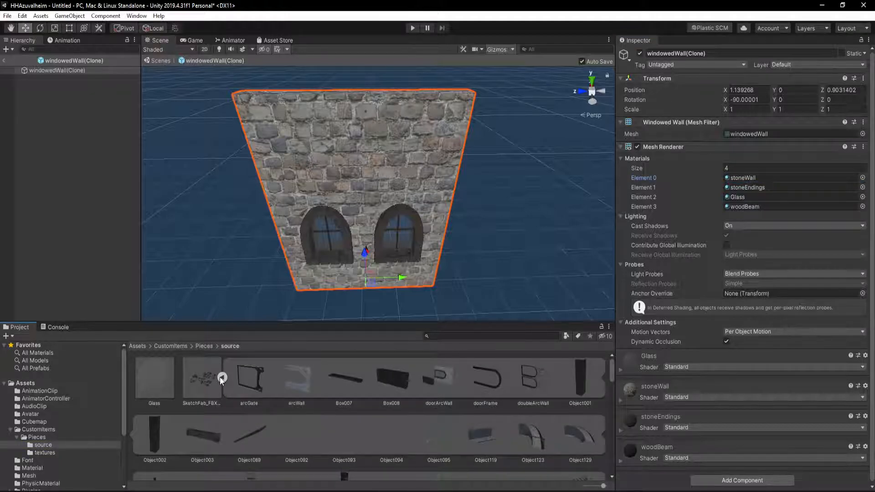
left_click(221, 377)
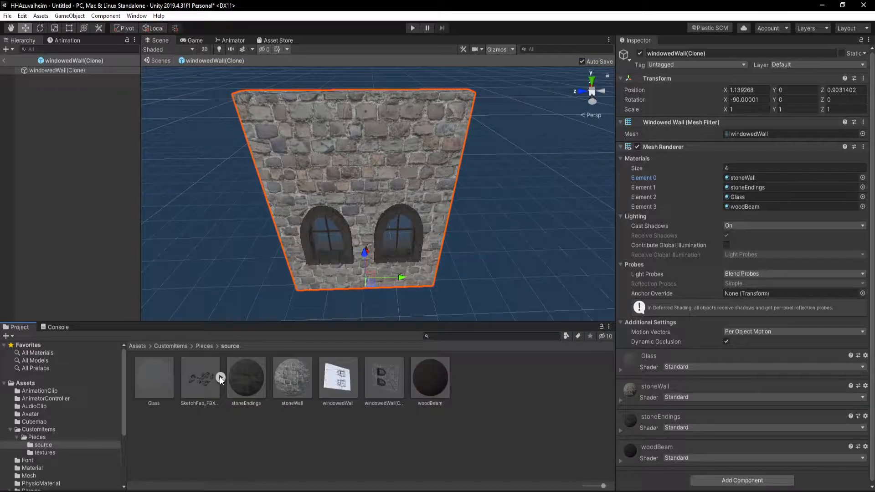
Step: Create a folder named Materials inside the source folder
left_click(258, 417)
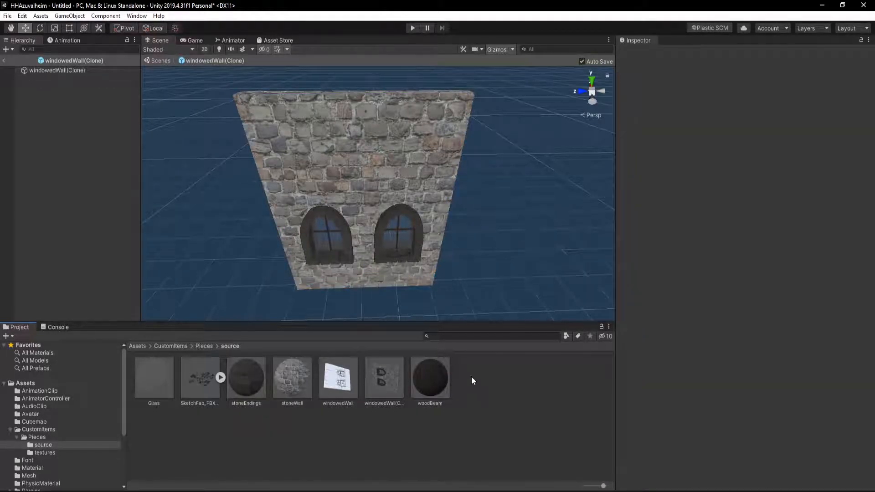
right_click(497, 383)
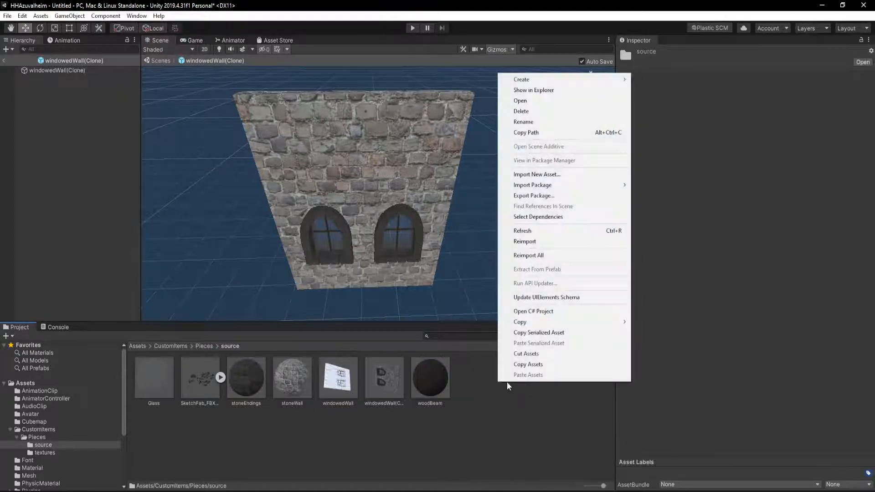
mouse_move(606, 80)
left_click(660, 80)
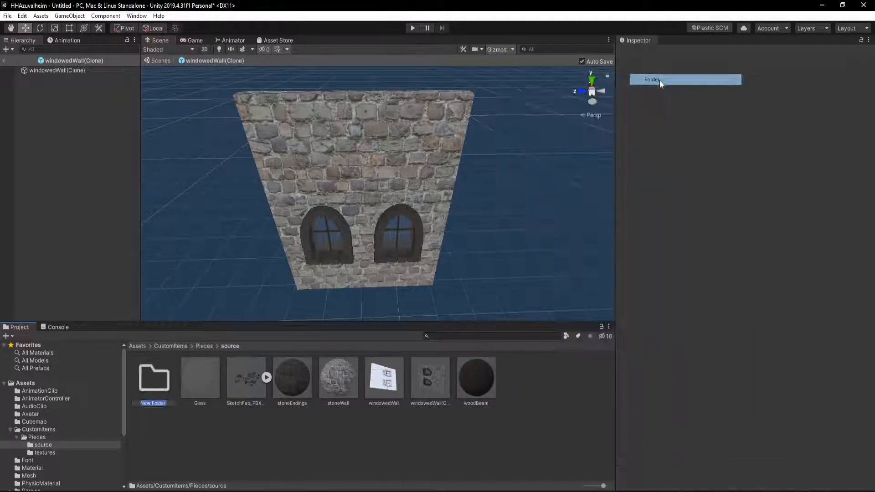
type("Materi")
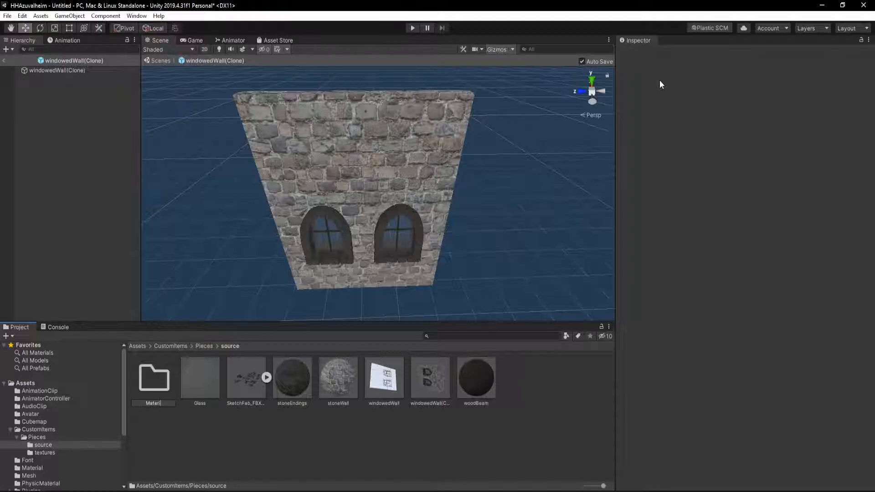
type("als")
key("Return")
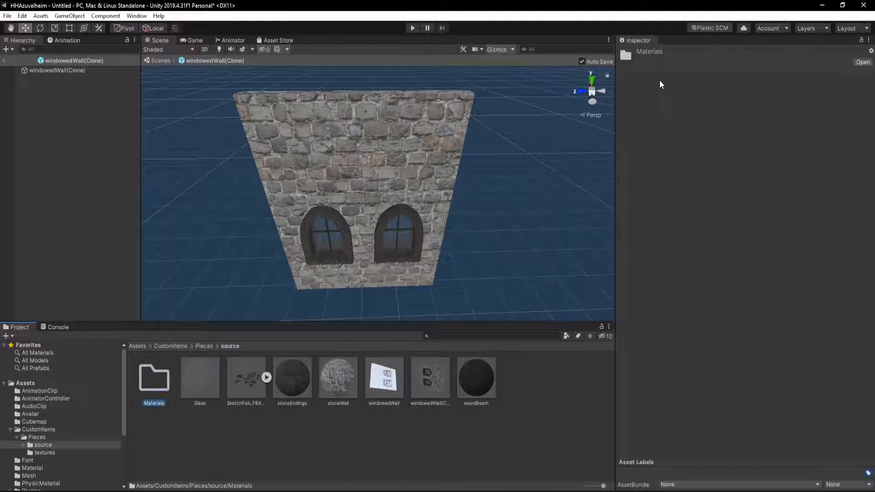
Step: Move the duplicated Glass, stoneEndings, stoneWall and woodBeam materials into the Materials folder
left_click(292, 378)
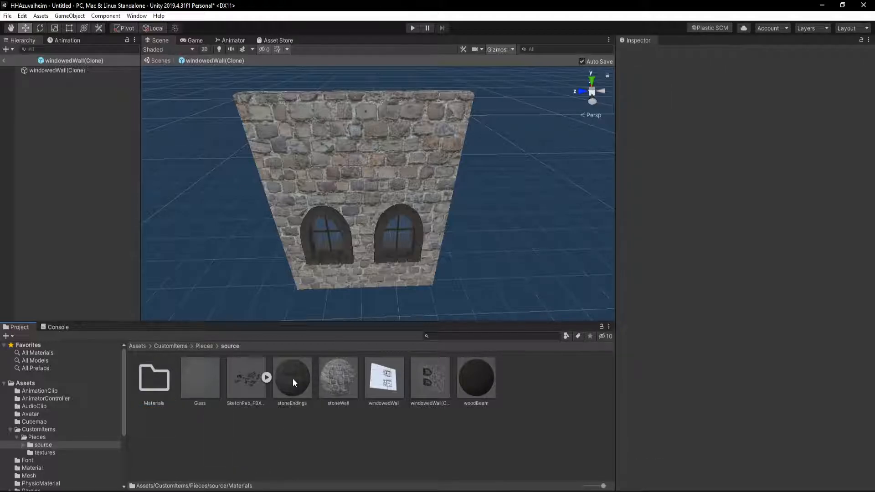
left_click(196, 382, "ctrl")
left_click(338, 371, "ctrl")
left_click(474, 380, "ctrl")
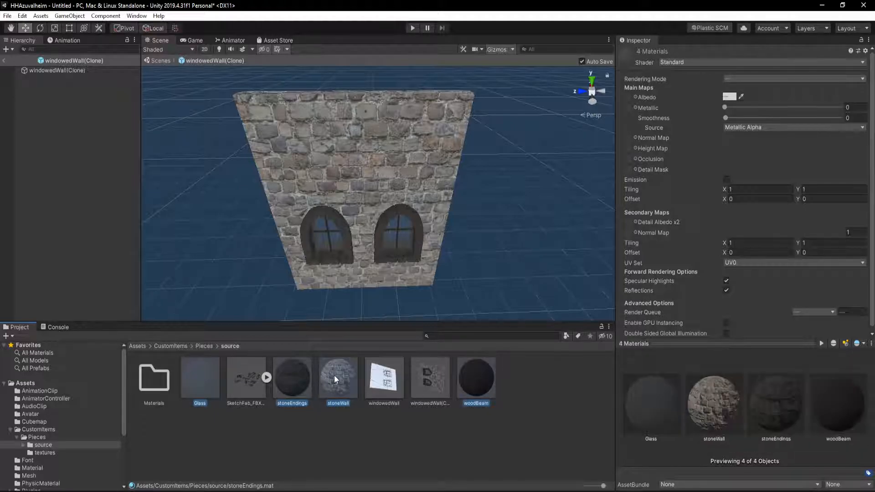
left_click_drag(332, 376, 155, 382)
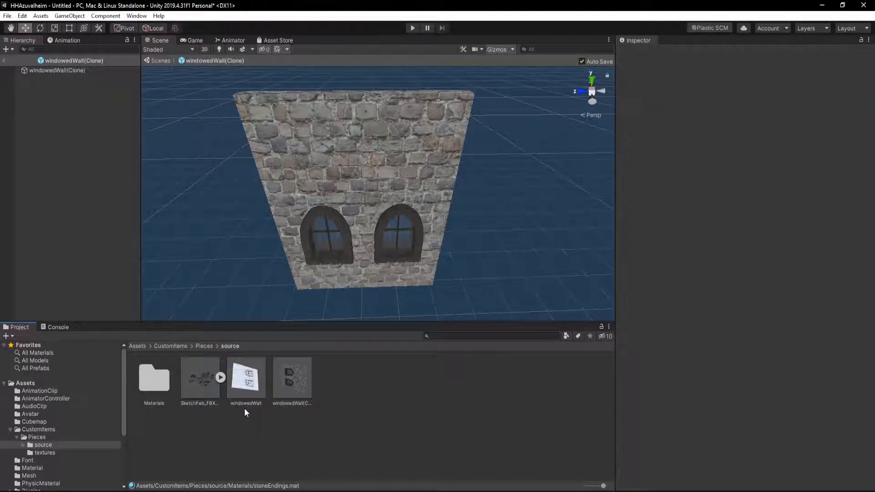
Step: Create a Meshes folder inside the source folder and move the standalone windowedWall mesh into it
left_click(246, 382)
left_click_drag(743, 428, 766, 440)
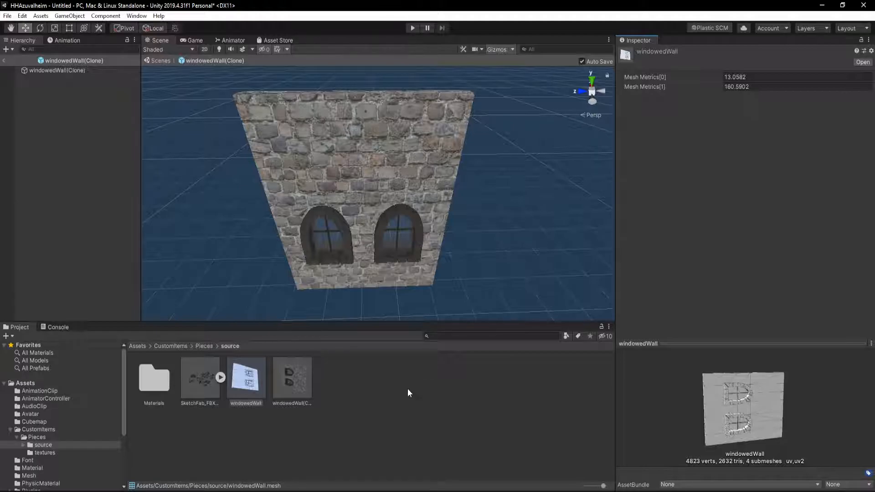
right_click(383, 379)
mouse_move(492, 78)
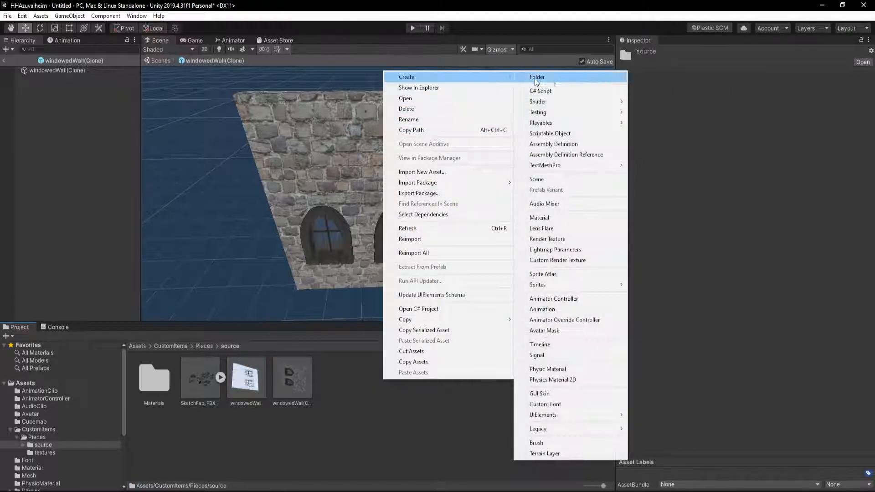
left_click(529, 82)
type("Meshes")
key("Return")
left_click_drag(294, 391, 201, 383)
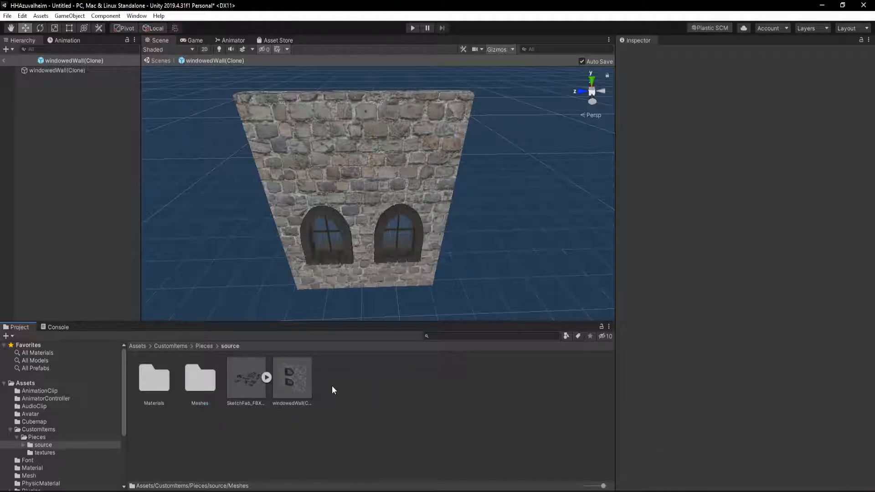
Step: Create a Prefabs folder inside the source folder and move the windowedWall(Clone) prefab into it
right_click(380, 383)
mouse_move(453, 82)
left_click(542, 81)
type("Prefa")
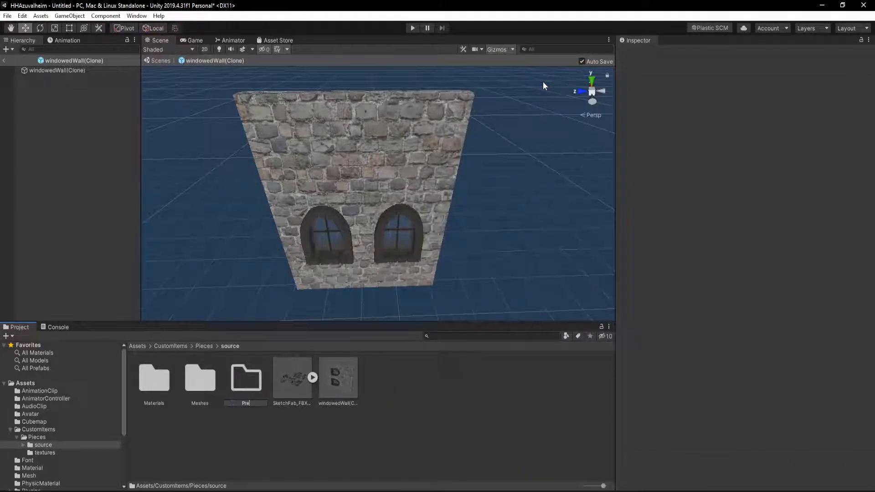
type("bs")
key("Return")
left_click_drag(346, 388, 251, 390)
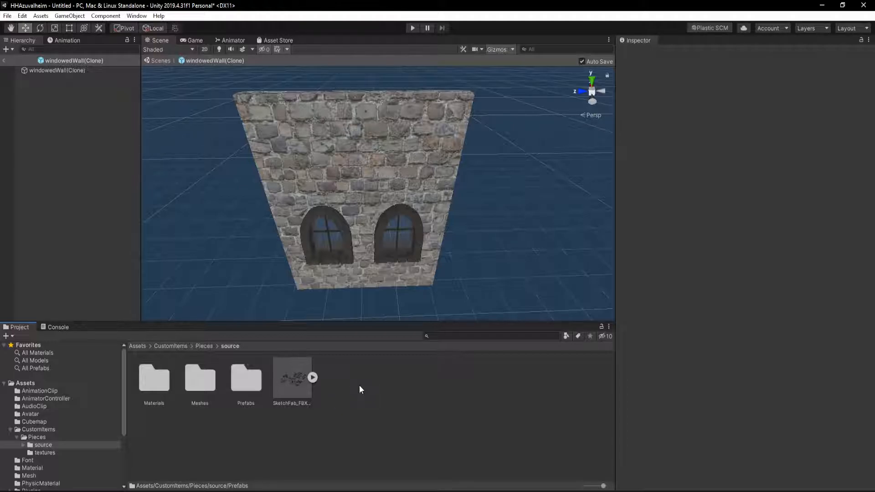
Step: Check the windowedWall(Clone) prefab's components and materials from the Prefabs folder, and return to the source folder
double_click(245, 377)
left_click(32, 71)
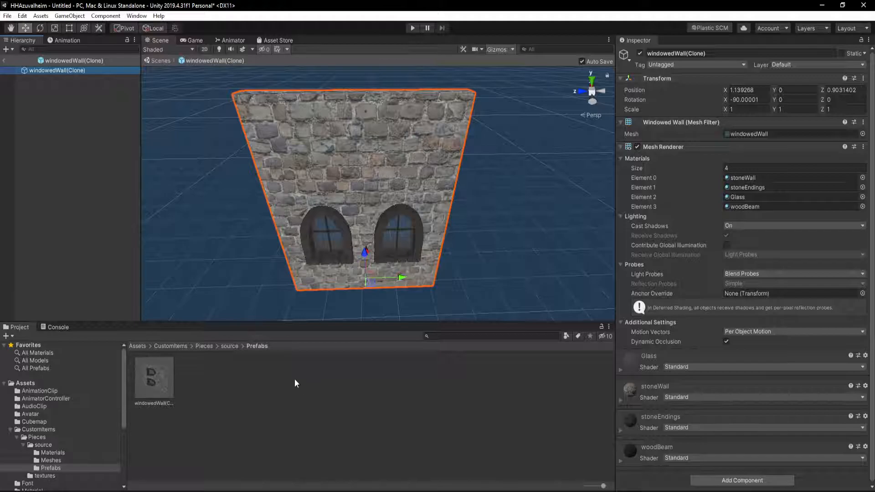
left_click(228, 350)
left_click(430, 397)
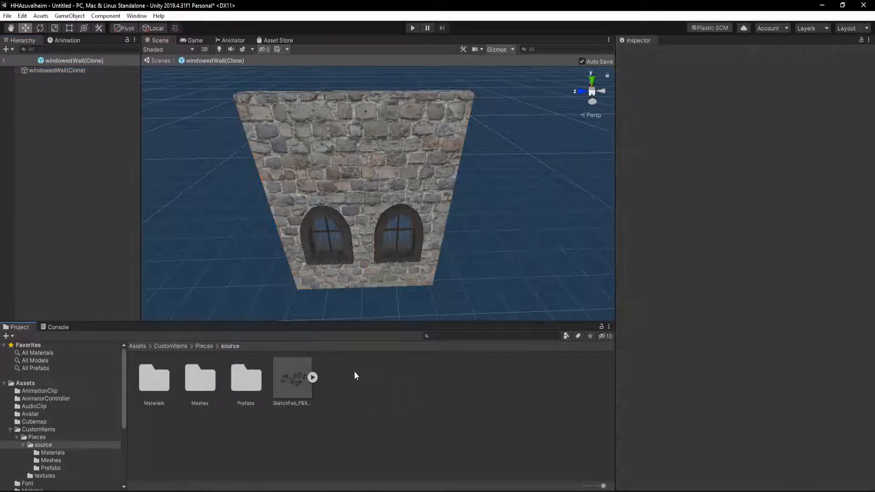
right_click(354, 370)
left_click(469, 470)
Step: Search the project for woodwall, duplicate the woodwall prefab and move the copy into the Pieces folder
left_click(490, 336)
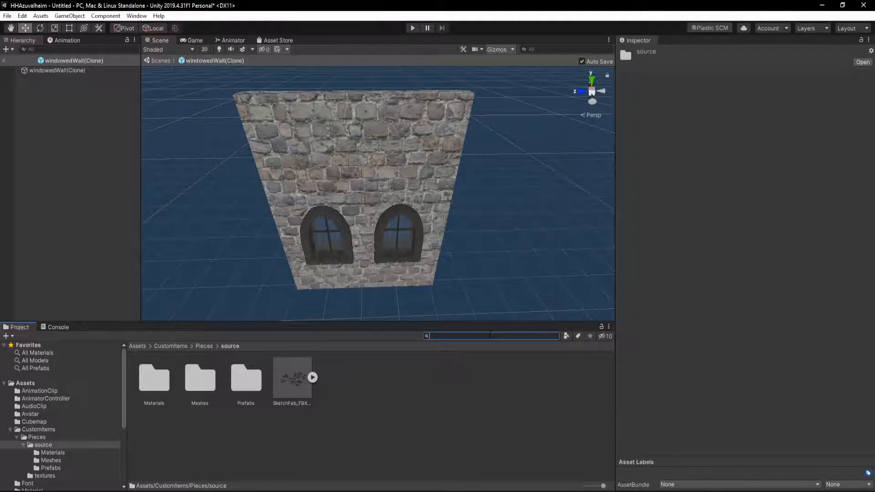
type("wood")
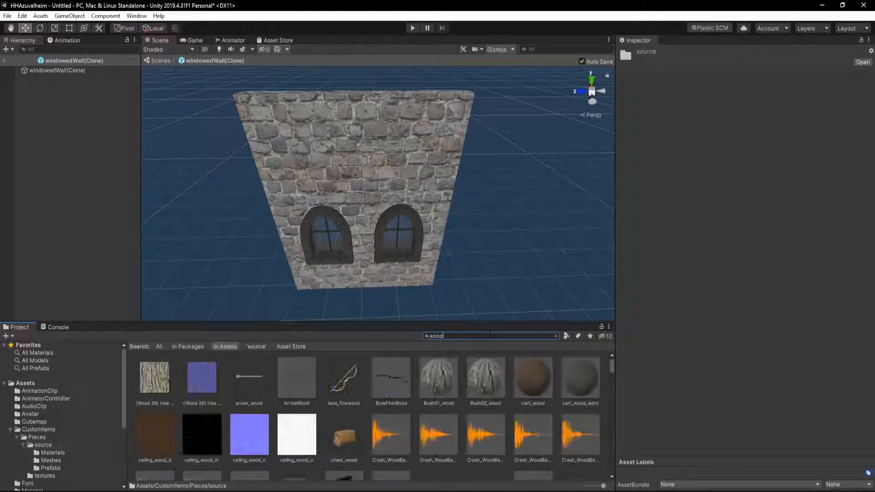
type("wall")
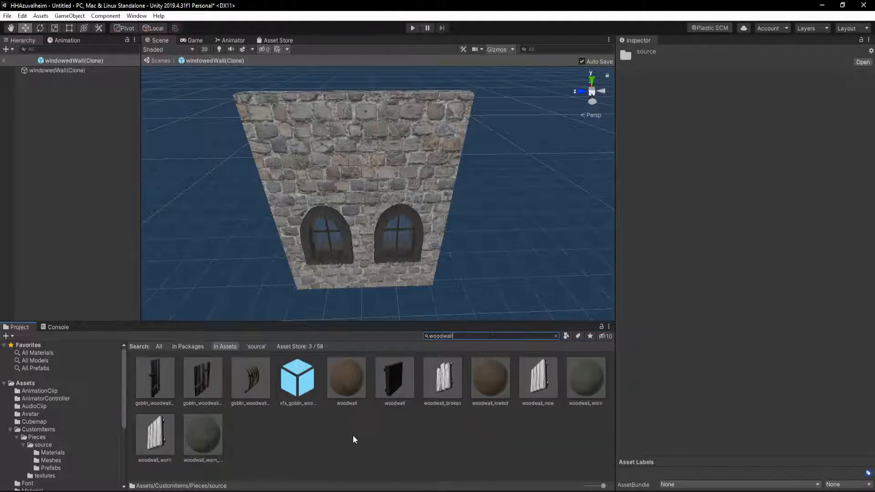
left_click(388, 379)
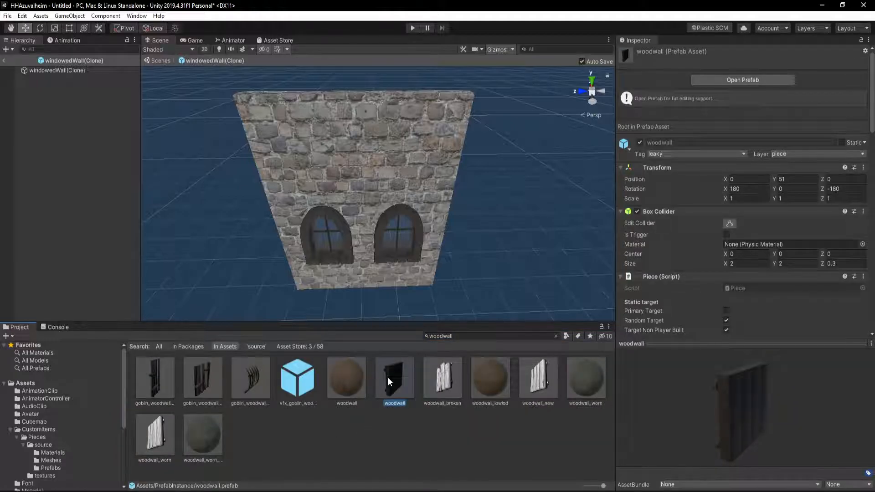
key("ctrl+d")
left_click(433, 426)
left_click(446, 378)
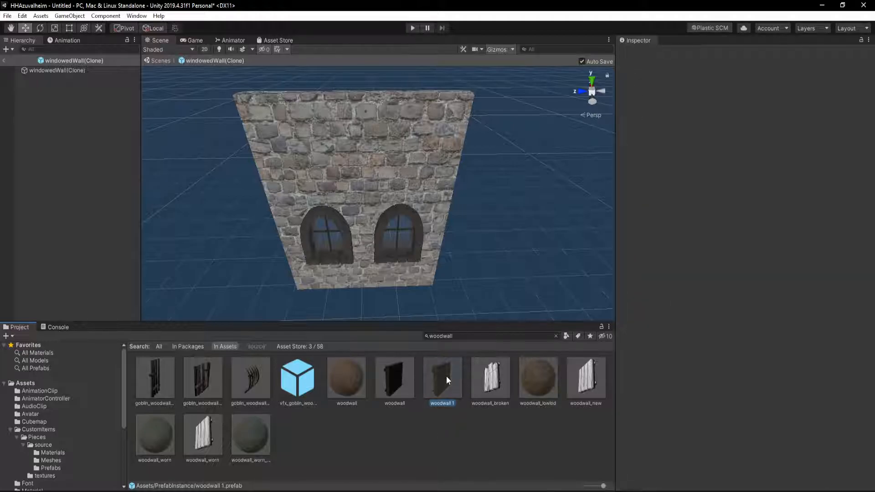
left_click(59, 437)
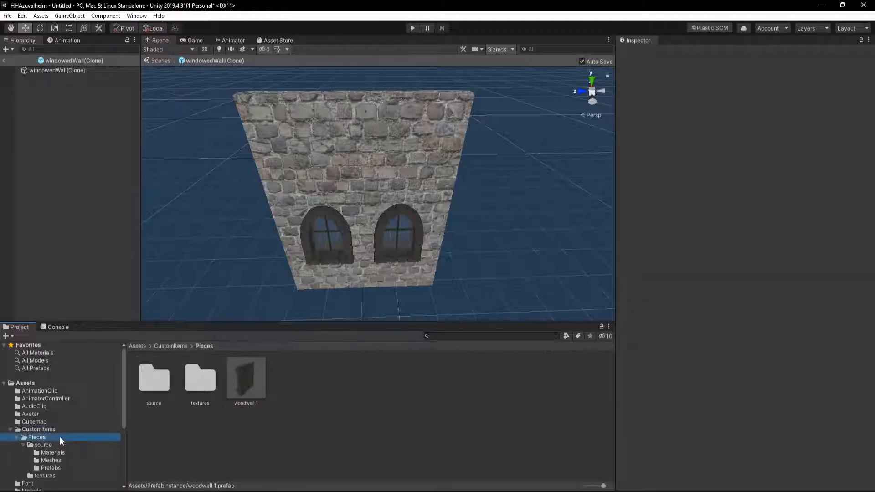
Step: Open the copied woodwall prefab and rename its root object and prefab file to windowstonewall
left_click(261, 385)
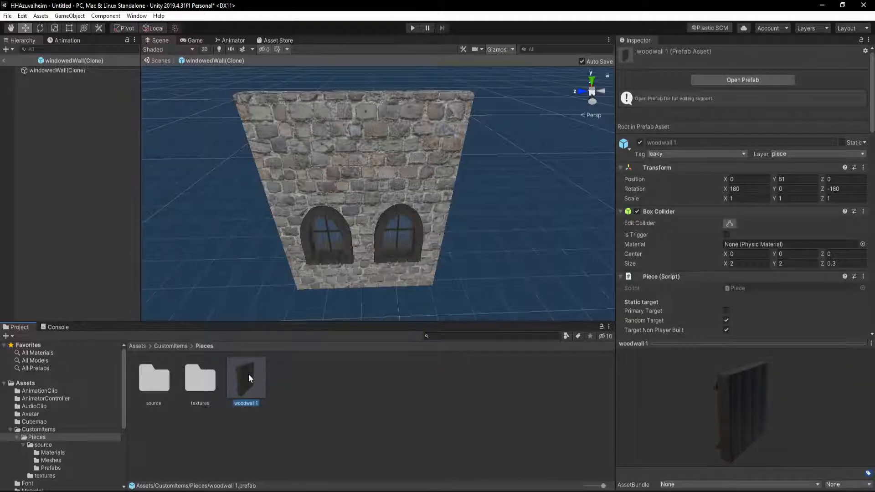
double_click(248, 378)
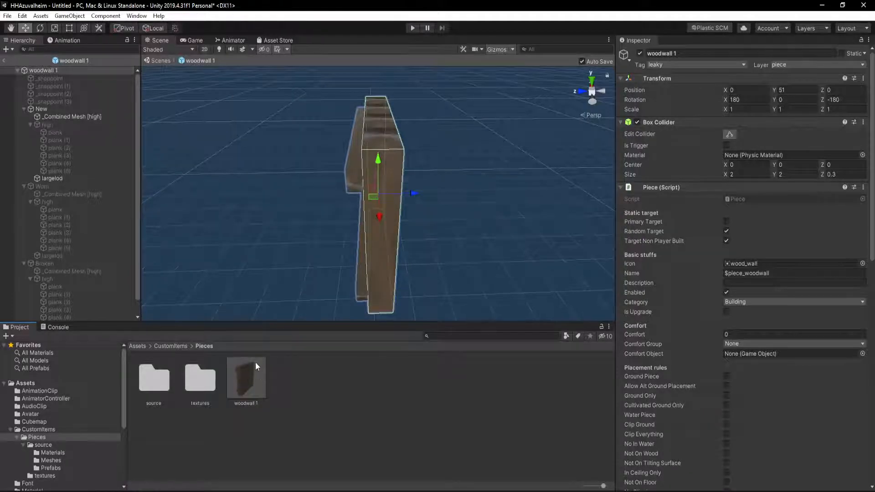
left_click(55, 70)
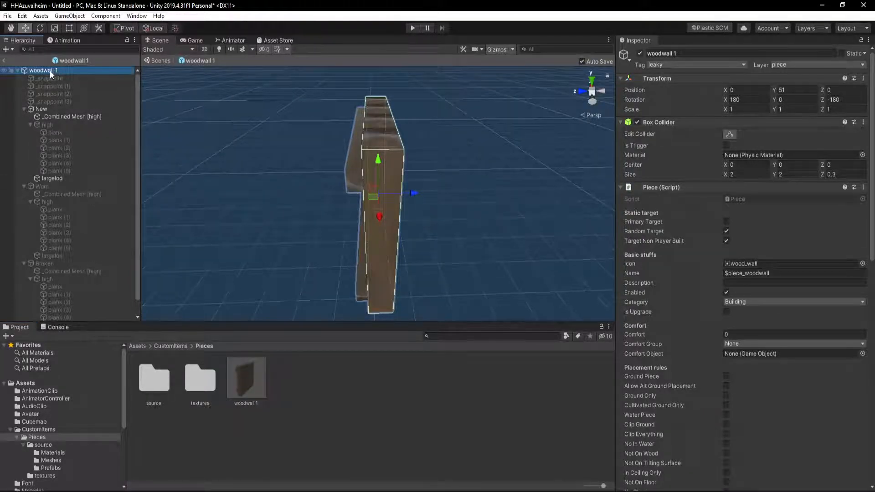
left_click(49, 70)
type("windoe")
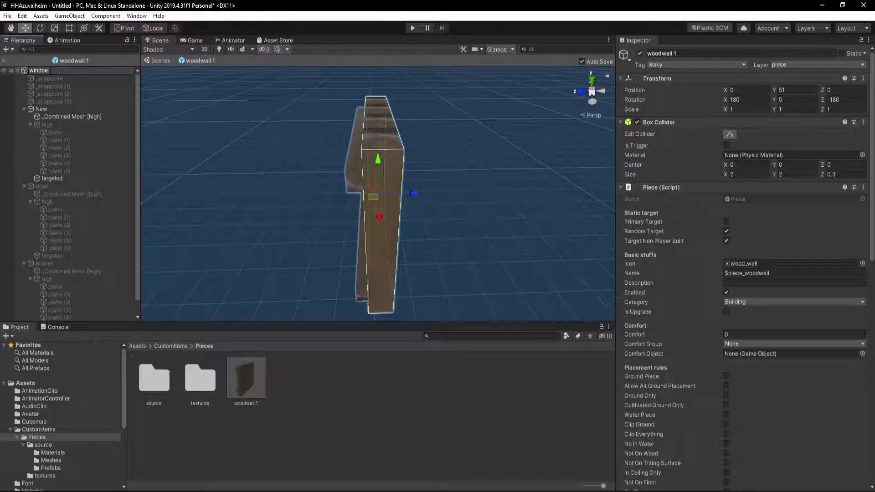
key("BackSpace")
type("wstonewall")
key("Return")
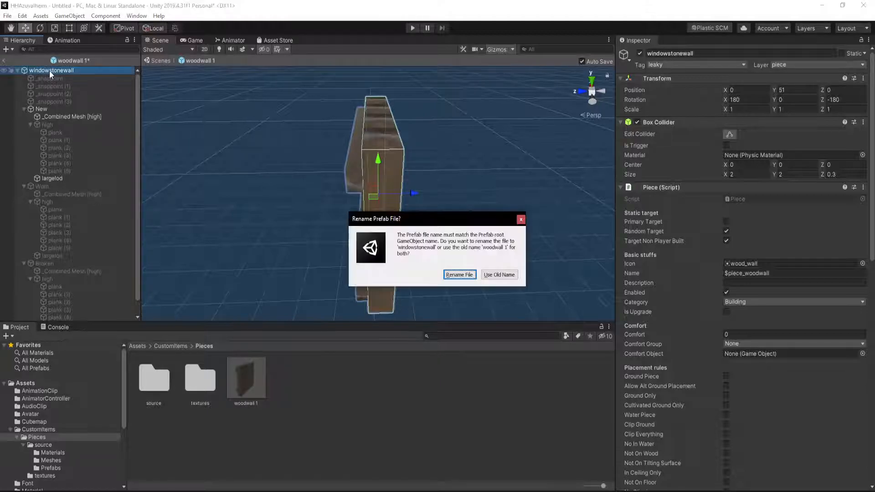
left_click(460, 274)
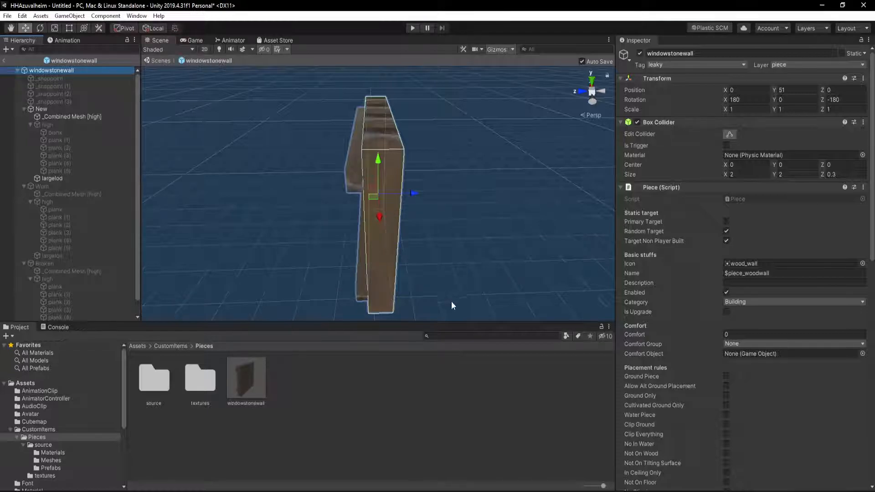
Step: Set the Piece script's name on the windowstonewall prefab to $piece_windowstonewall, reusing the copied prefab name
left_click(325, 390)
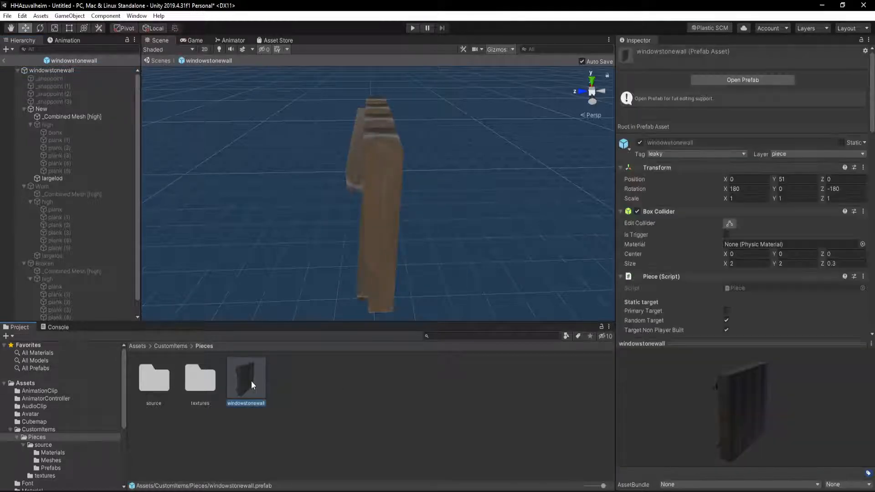
scroll(688, 258, "down", 5)
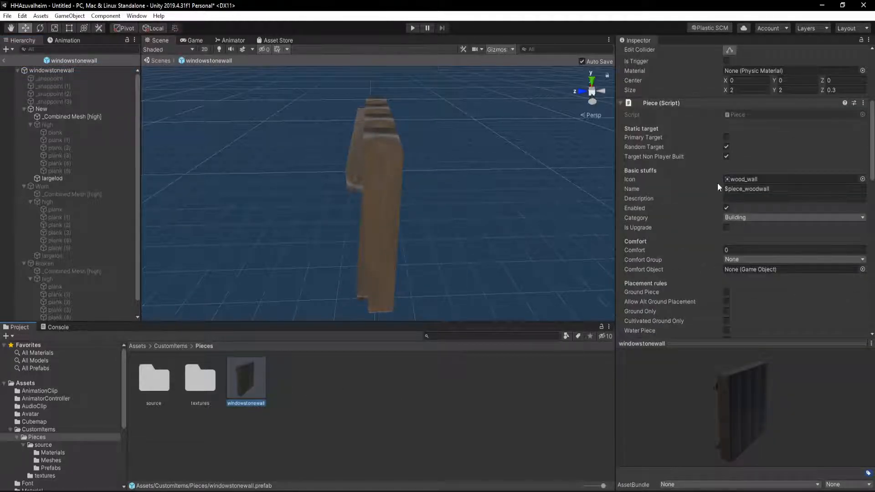
left_click(780, 189)
left_click(242, 401)
key("ctrl+c")
left_click(324, 403)
double_click(753, 190)
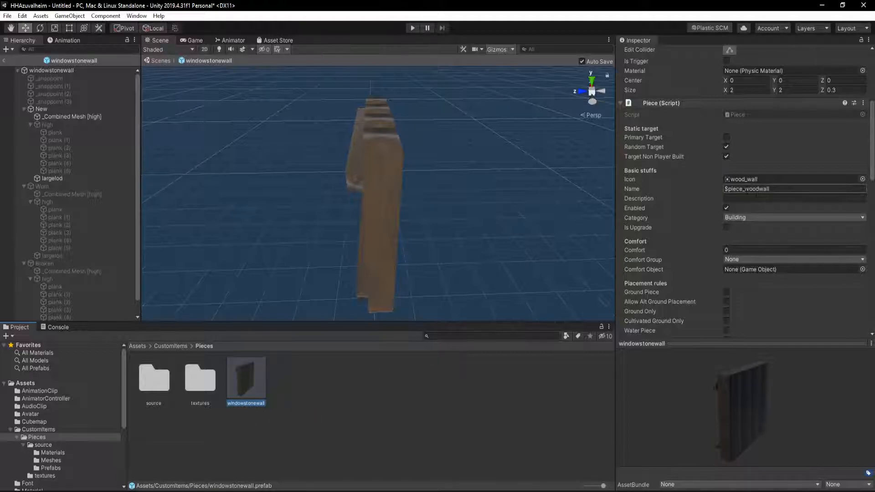
key("ctrl+v")
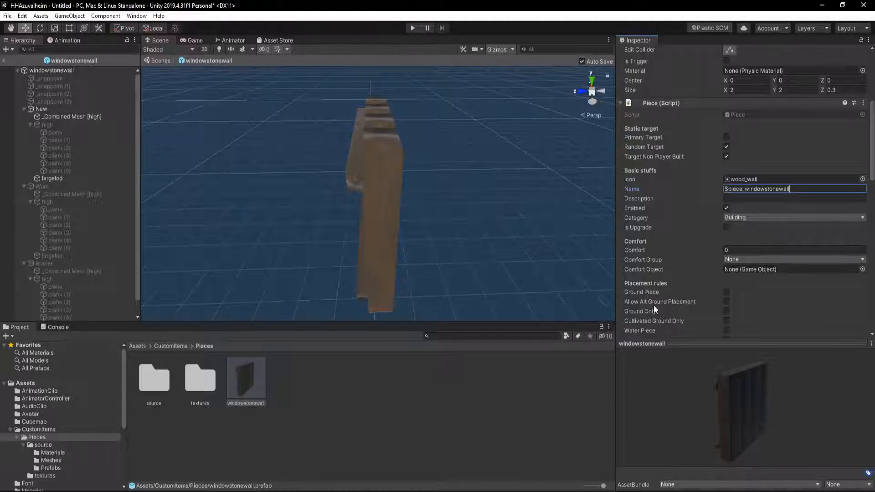
Step: Set the Wear N Tear script's material type to Stone on the windowstonewall prefab
scroll(727, 261, "down", 8)
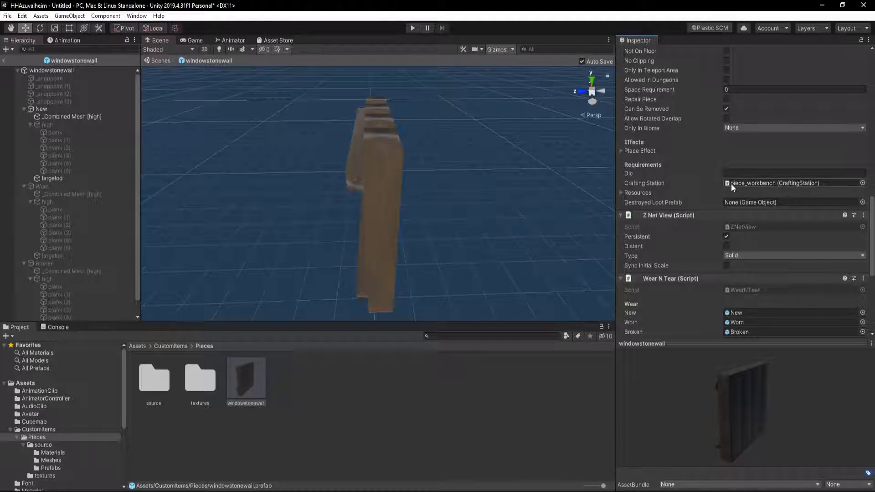
scroll(749, 280, "down", 4)
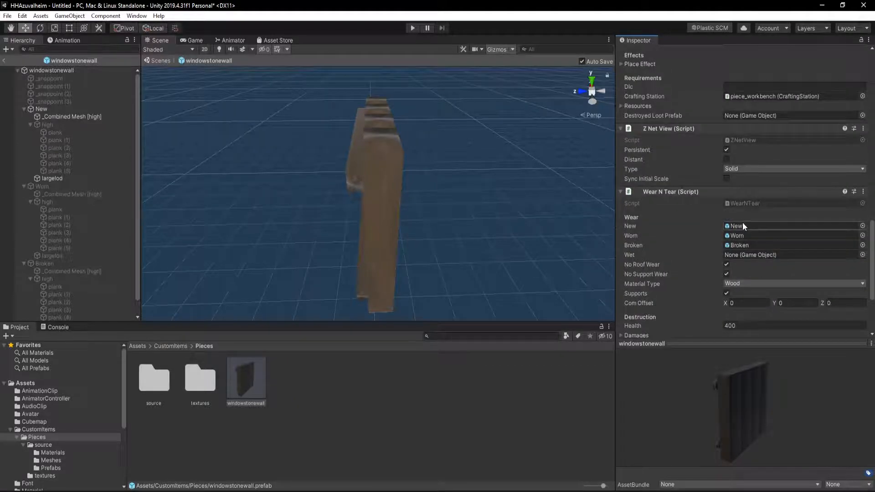
scroll(738, 276, "down", 5)
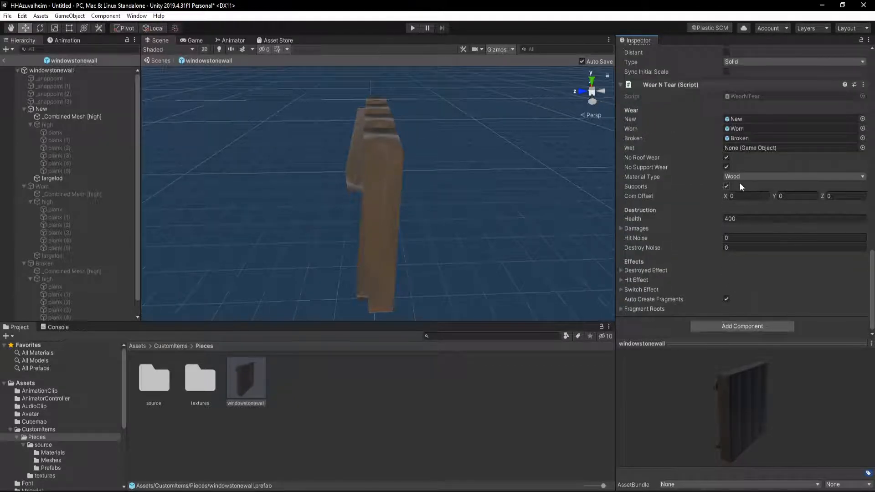
left_click(779, 177)
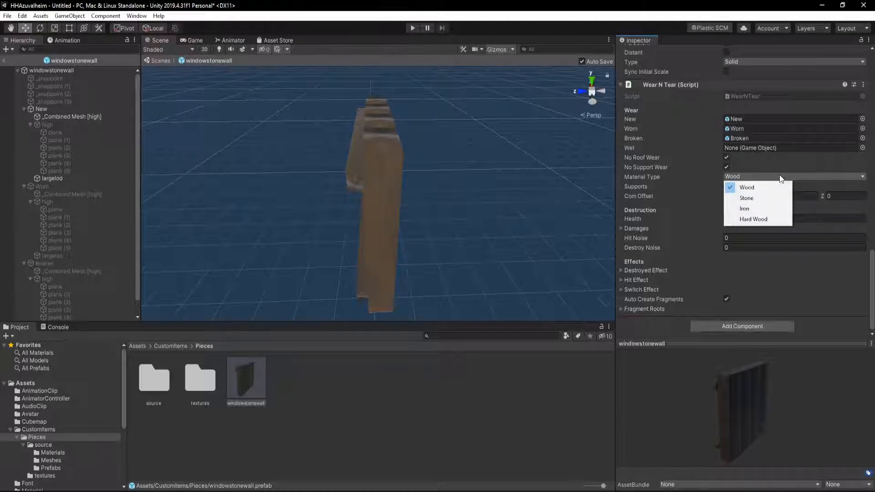
left_click(760, 199)
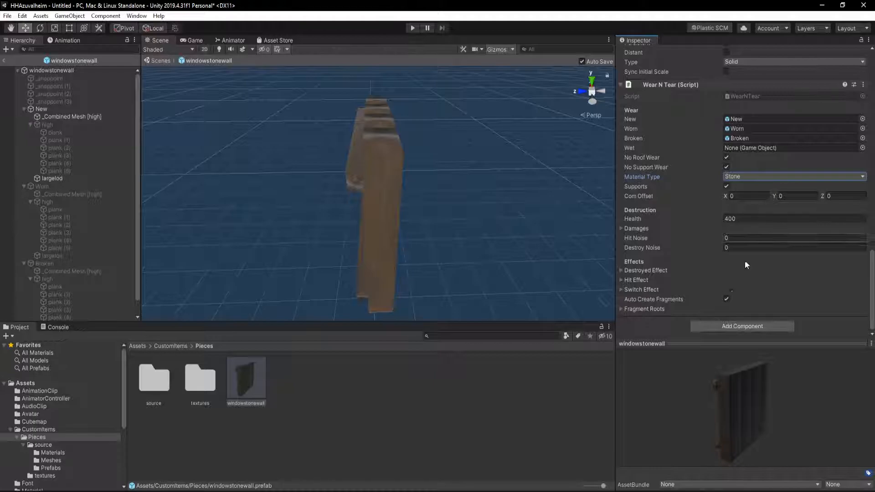
Step: Collapse the Box Collider, Piece, Z Net View and Wear N Tear components and the nested objects inside the windowstonewall hierarchy
scroll(654, 274, "up", 10)
scroll(654, 275, "up", 8)
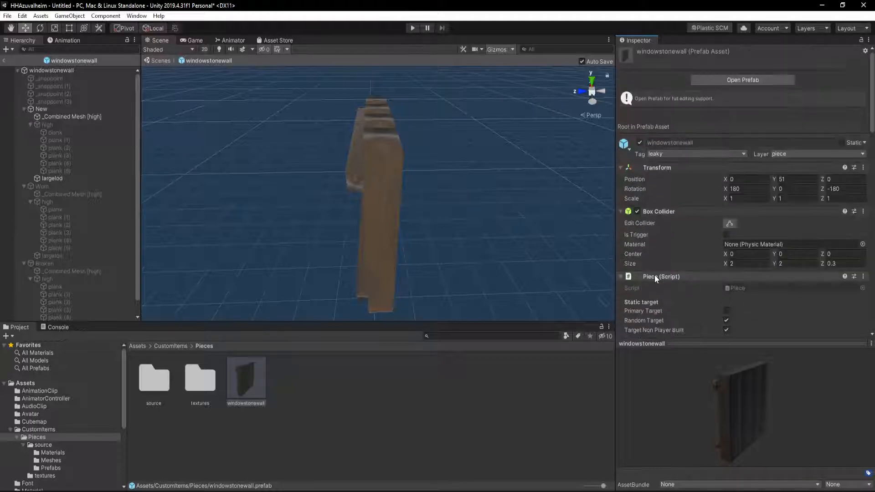
left_click(619, 277)
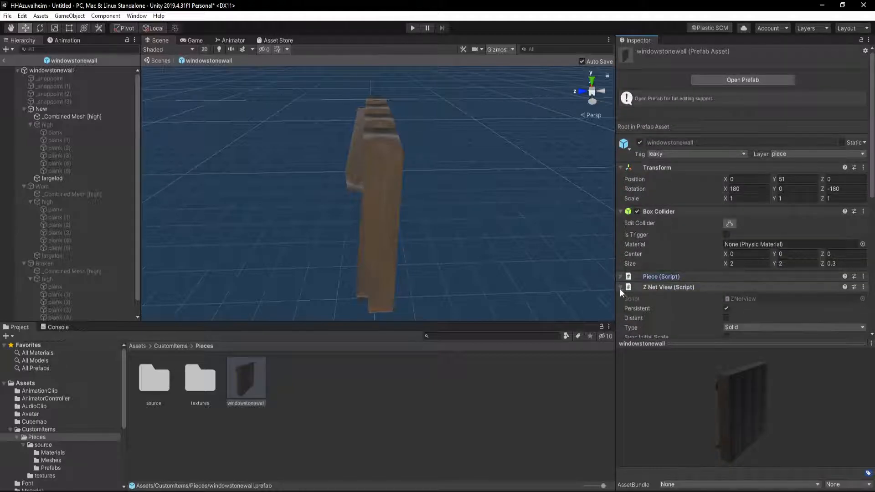
left_click(619, 287)
left_click(619, 298)
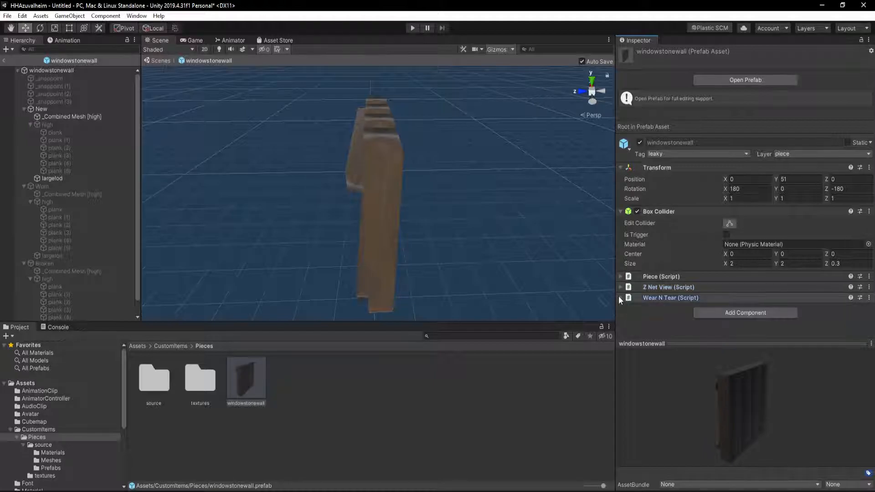
left_click(620, 212)
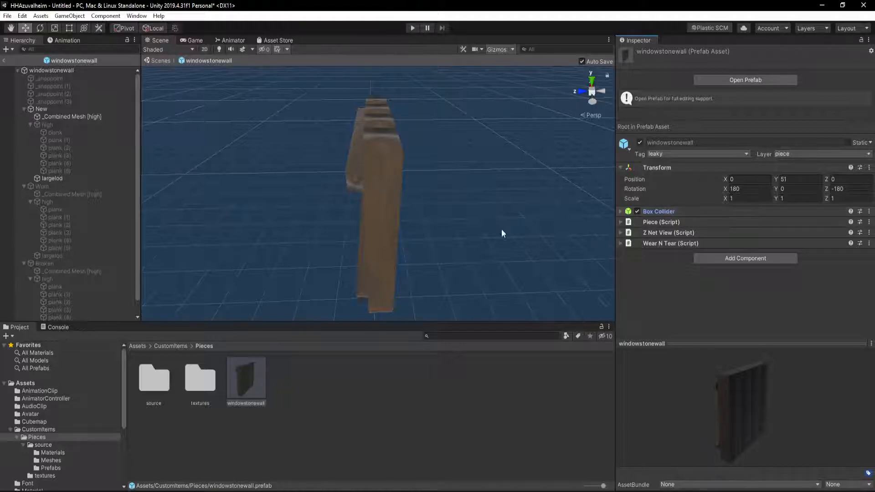
left_click(311, 392)
left_click(246, 368)
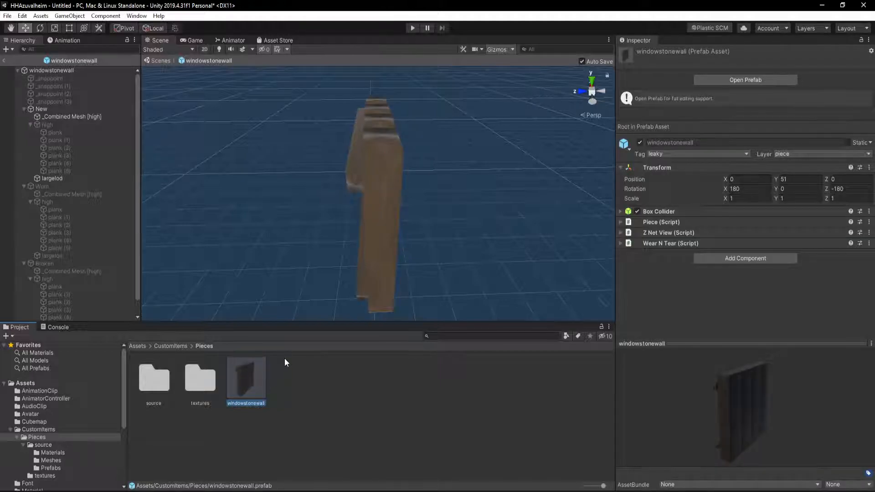
left_click(17, 70)
left_click(17, 71)
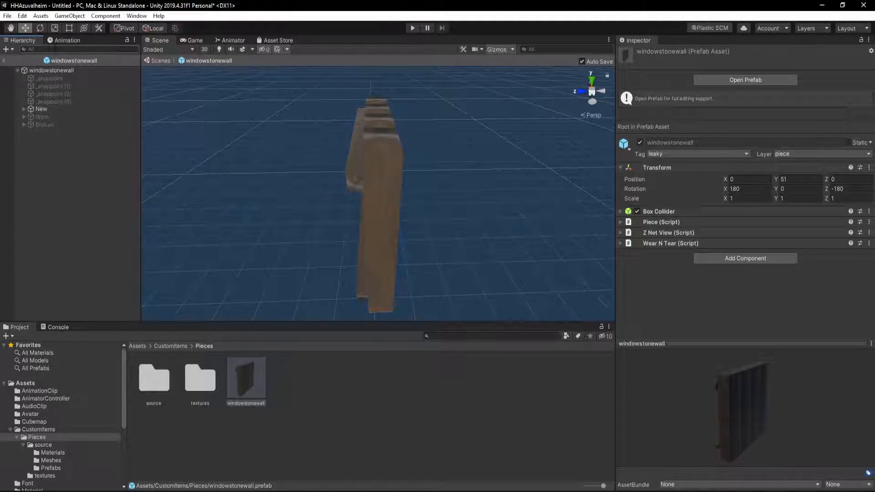
Step: Compare the Wear N Tear script's New, Worn and Broken references with the contents of the matching child objects
left_click(622, 243)
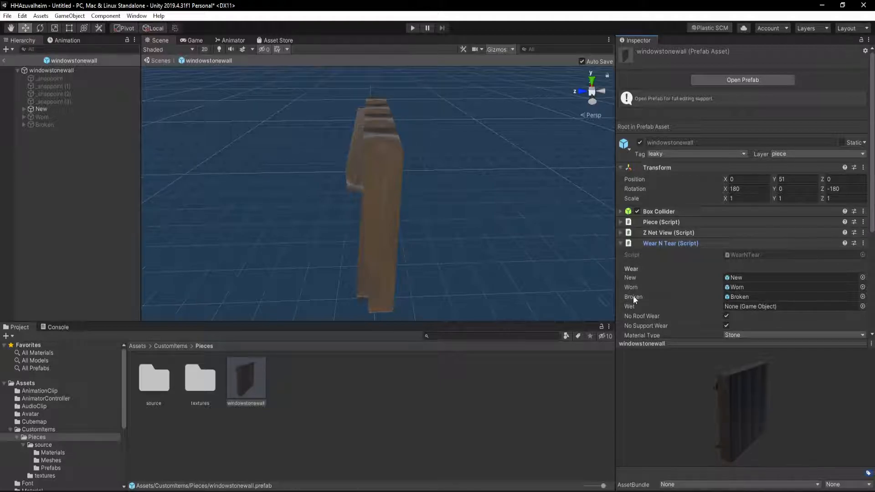
left_click(23, 109)
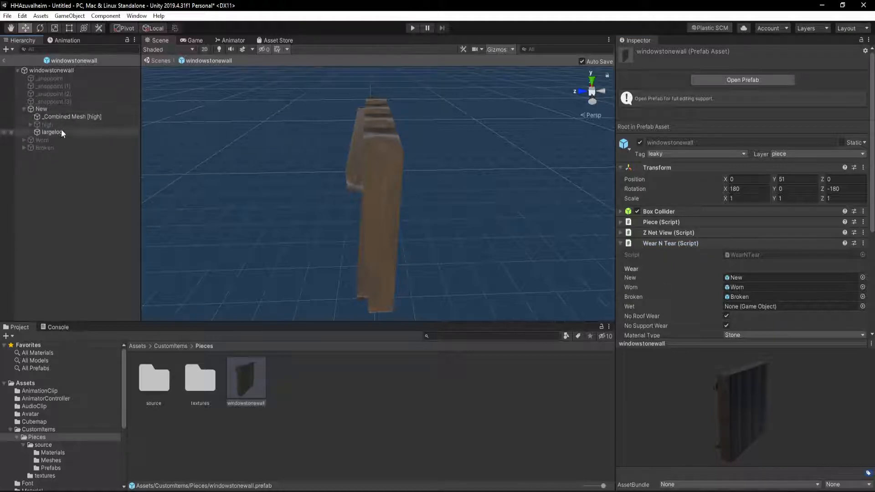
left_click(23, 140)
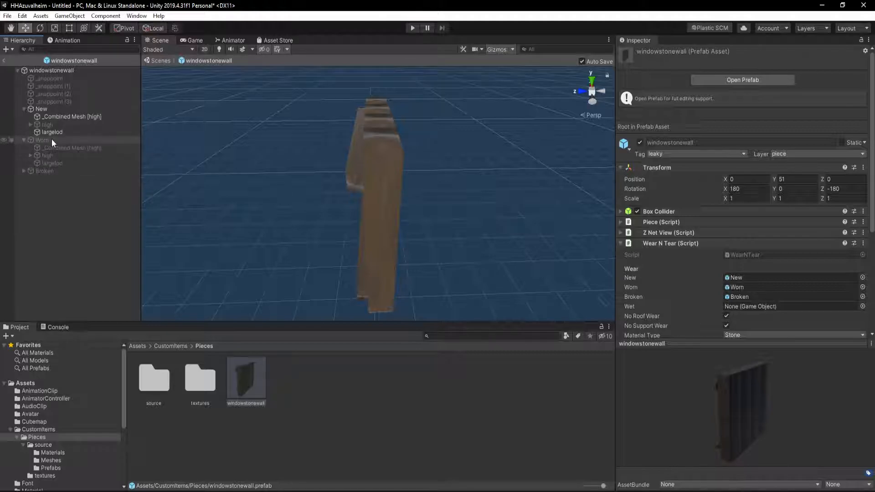
left_click(23, 170)
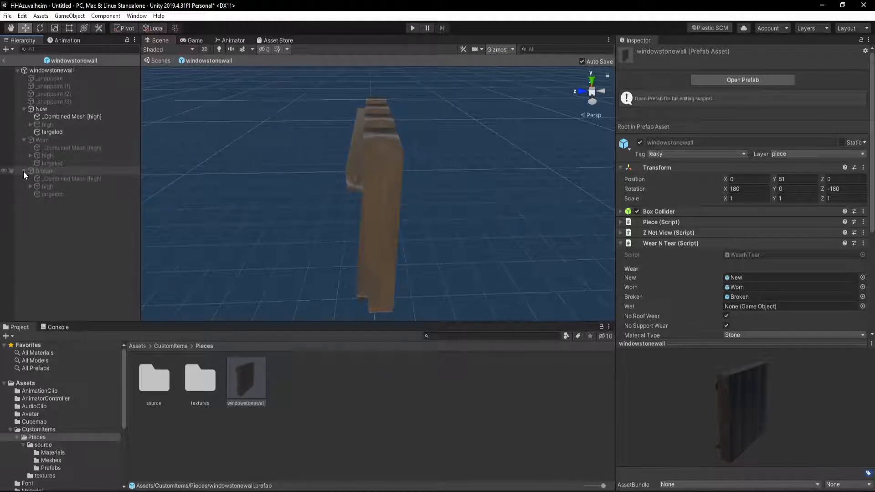
left_click(23, 171)
left_click(24, 140)
left_click(23, 109)
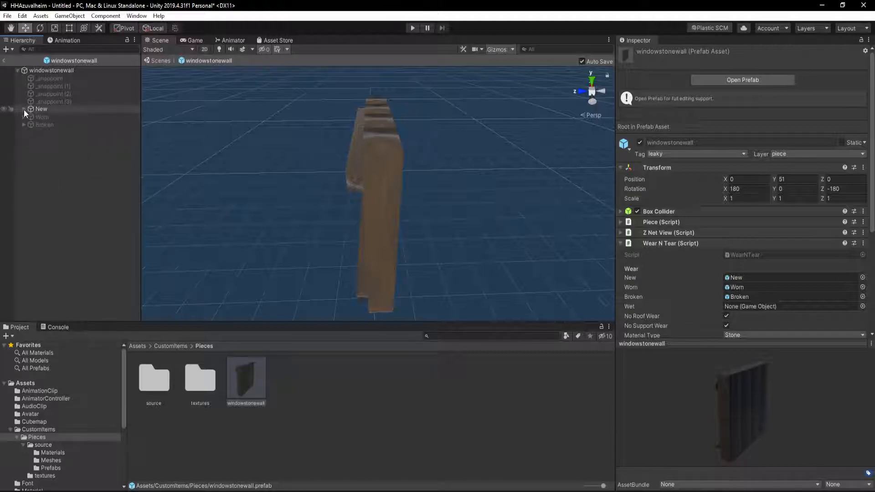
Step: Inspect the Broken object's LOD group and combined mesh, and locate the mesh asset it uses in the project
left_click(63, 124)
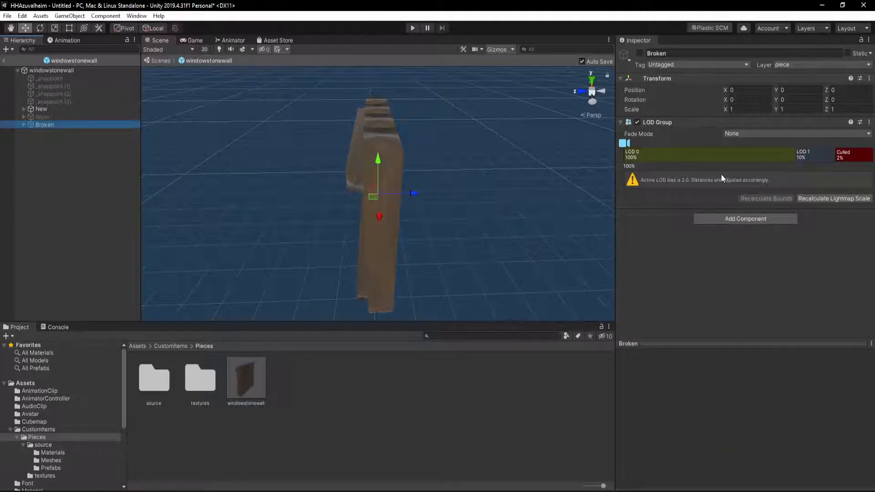
left_click(24, 125)
left_click(52, 146)
left_click(74, 133)
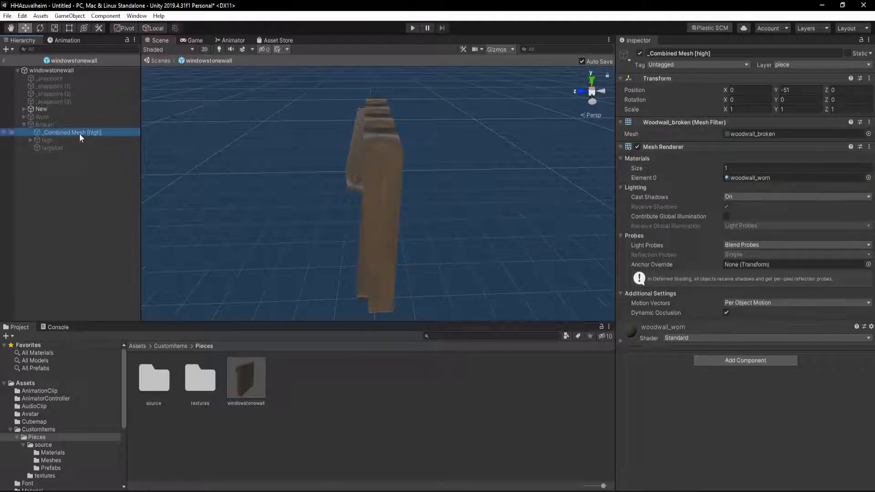
left_click(771, 133)
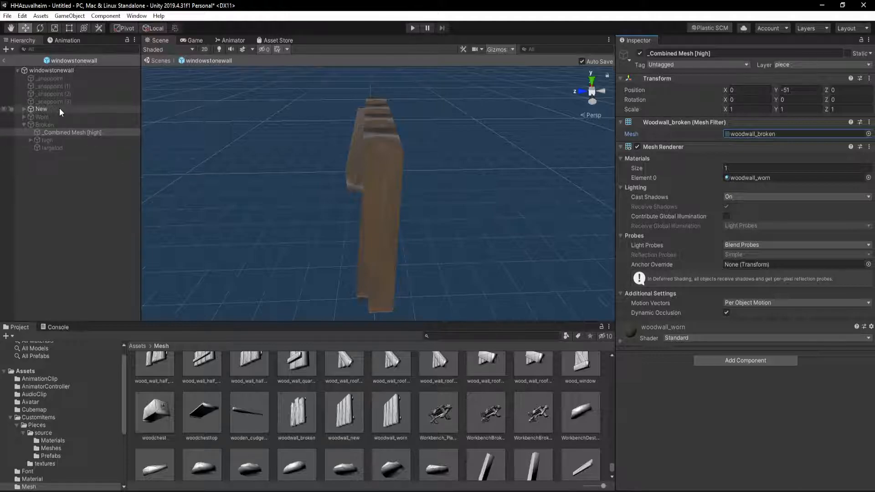
Step: Clear the Worn and Broken references in the windowstonewall root's Wear N Tear script
left_click(54, 70)
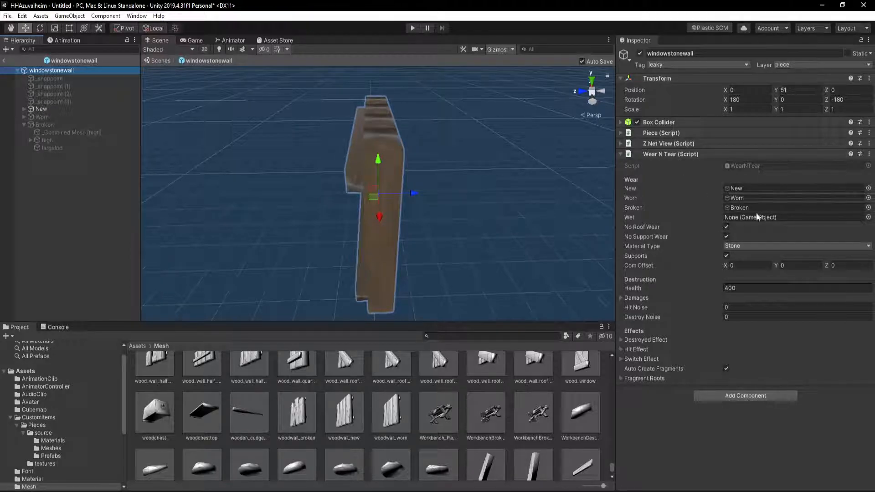
left_click(742, 197)
key("Delete")
left_click(743, 207)
key("Delete")
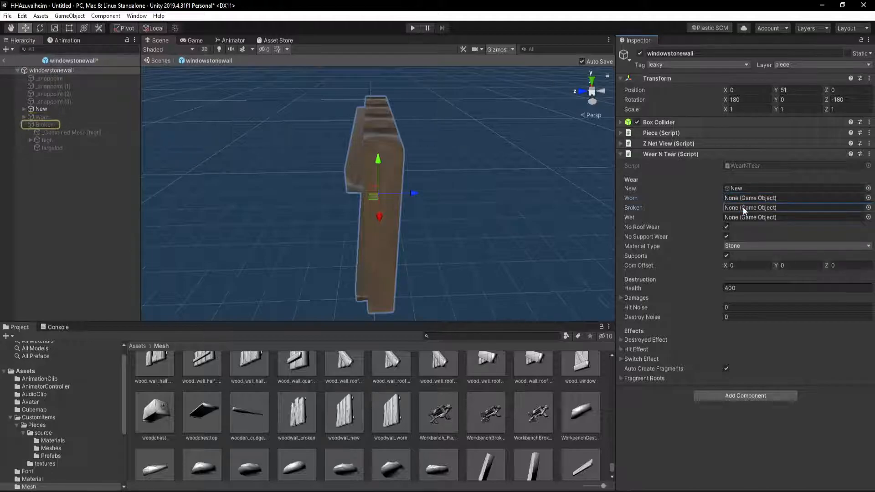
Step: Check the remaining New reference and delete the Worn and Broken objects from the prefab
left_click(739, 188)
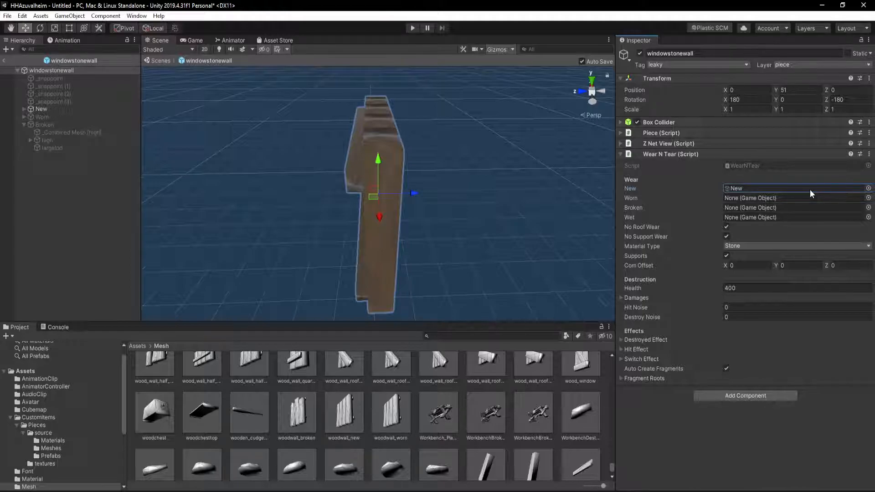
left_click(48, 116)
left_click(49, 126, "shift")
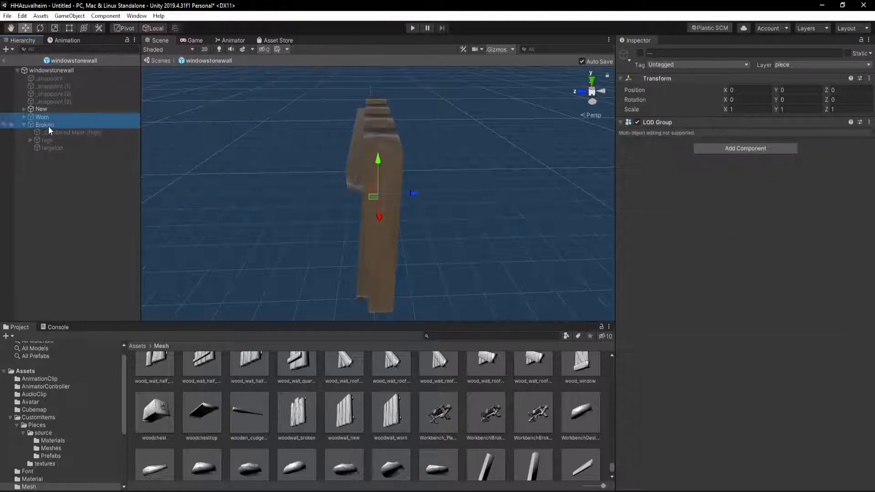
key("Delete")
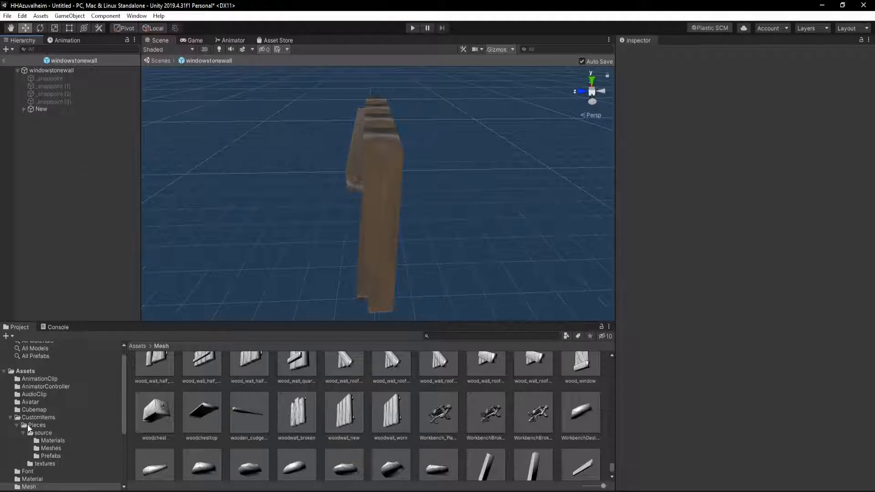
Step: Return to the Pieces folder and select the _Combined Mesh [high] object under New, viewing the wall's broad face
left_click(41, 418)
left_click(43, 423)
left_click(238, 369)
left_click(24, 109)
left_click(80, 116)
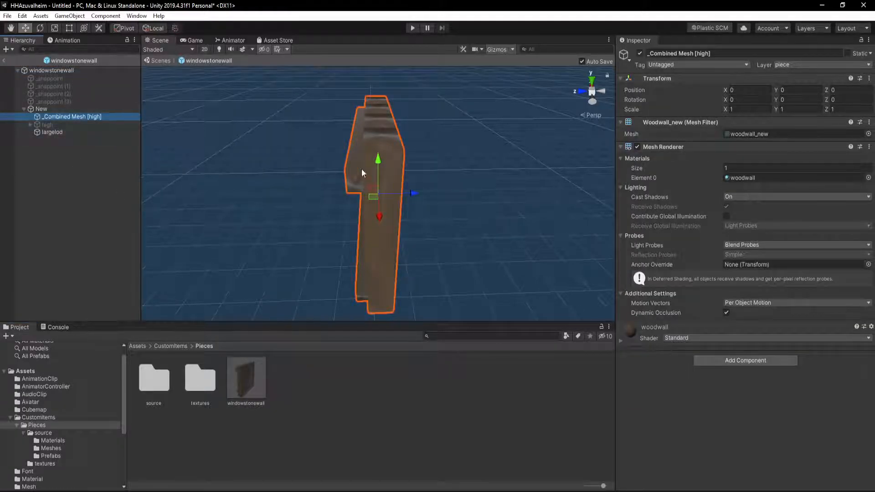
left_click_drag(433, 199, 273, 182, "alt")
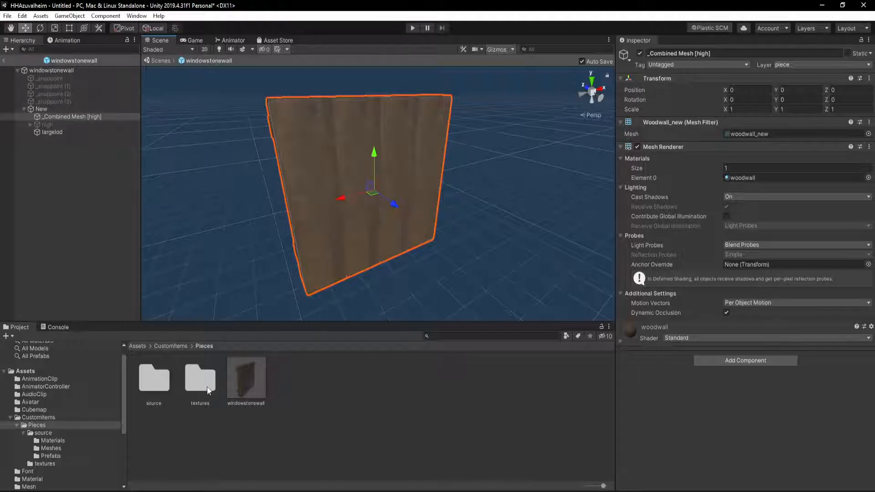
Step: Assign the windowedWall mesh from the source Meshes folder to the Mesh Filter of _Combined Mesh [high] and view the wall
double_click(153, 375)
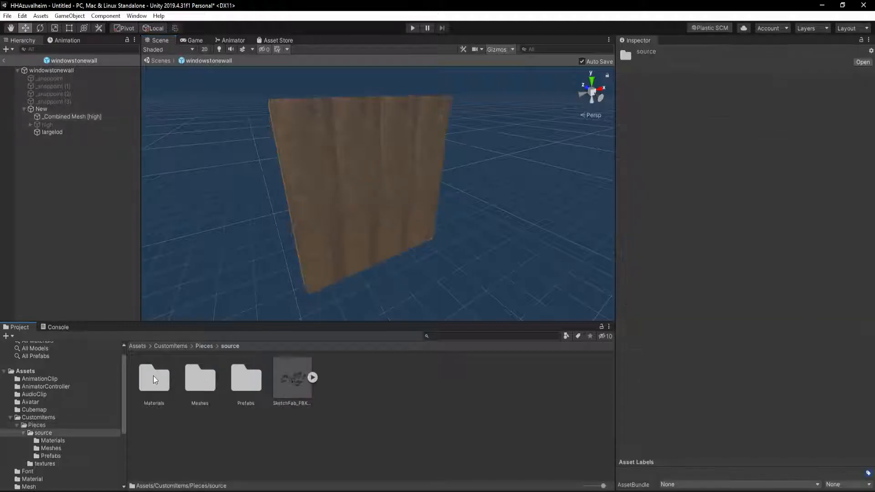
double_click(204, 375)
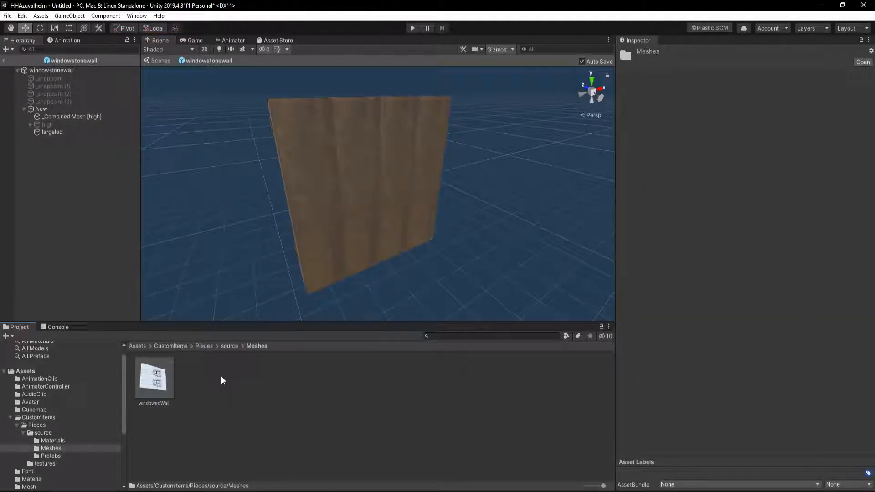
left_click(95, 116)
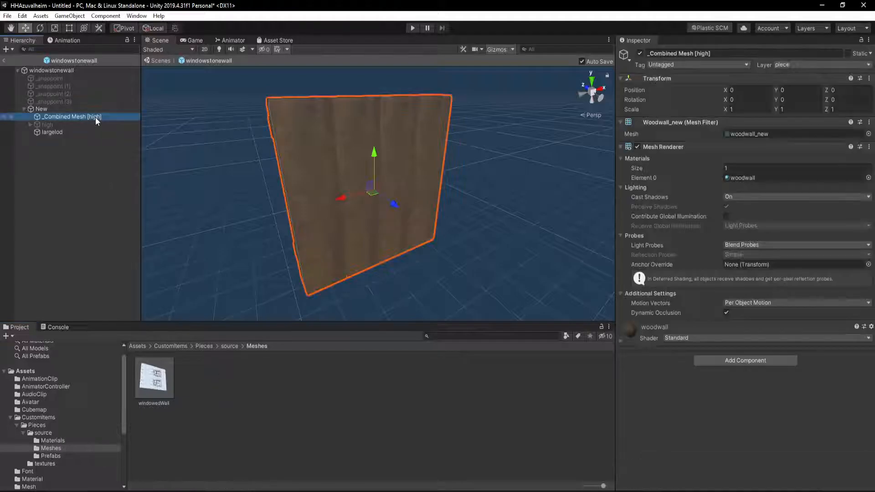
left_click_drag(155, 378, 801, 135)
right_click_drag(329, 222, 465, 237)
key("s")
key("d")
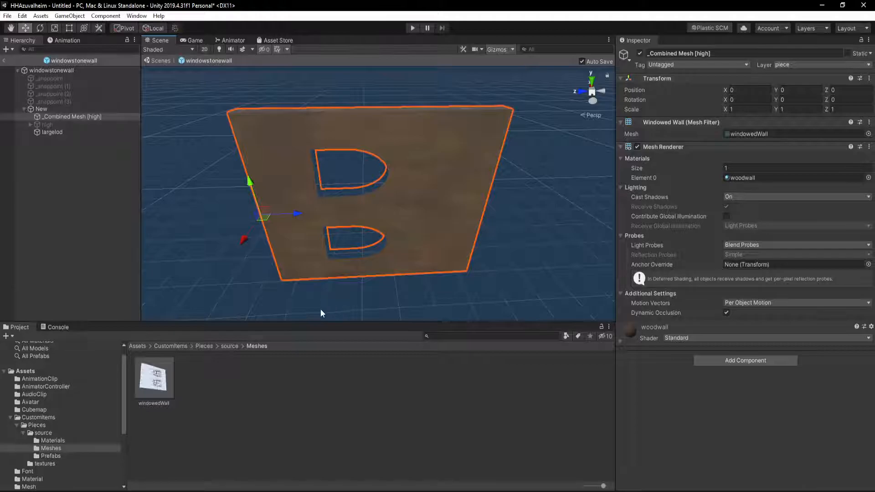
Step: Check the material list of the windowedWall(Clone) prefab in the source Prefabs folder
left_click(204, 346)
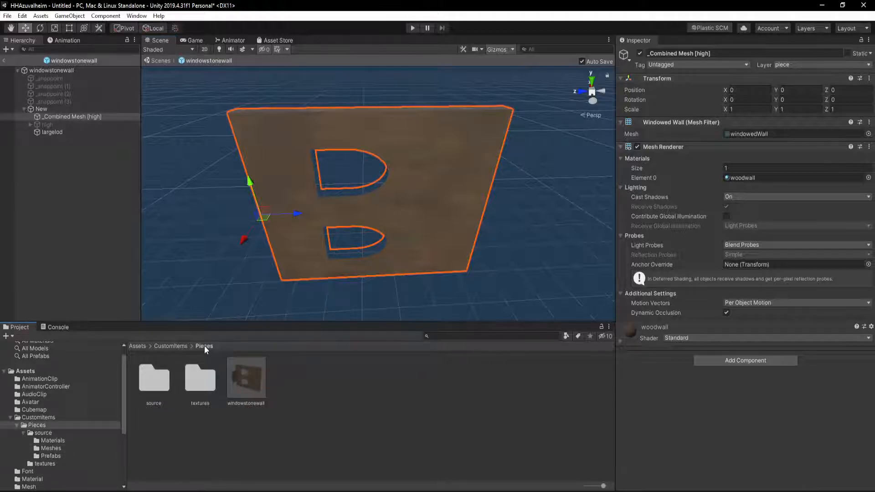
double_click(162, 381)
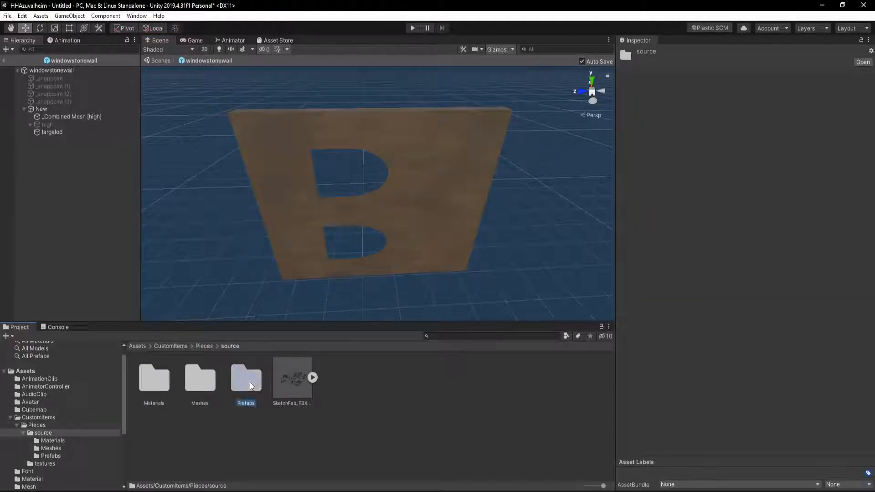
double_click(250, 384)
left_click(150, 381)
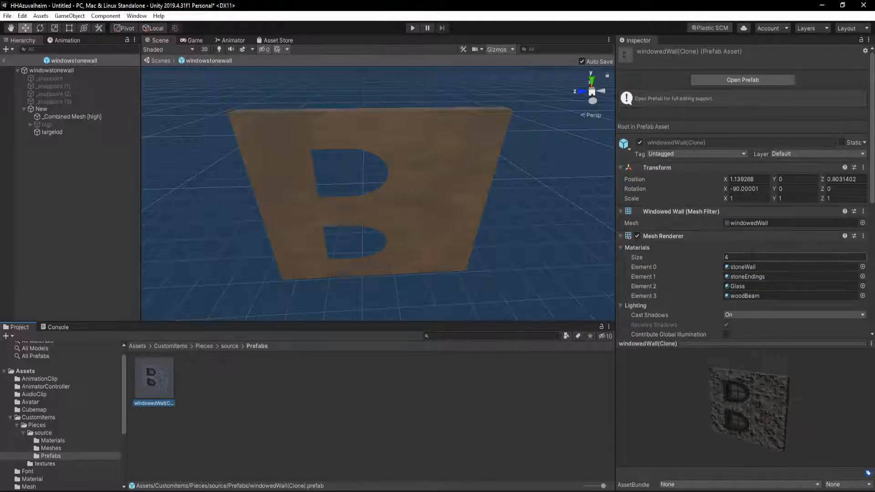
scroll(750, 256, "down", 3)
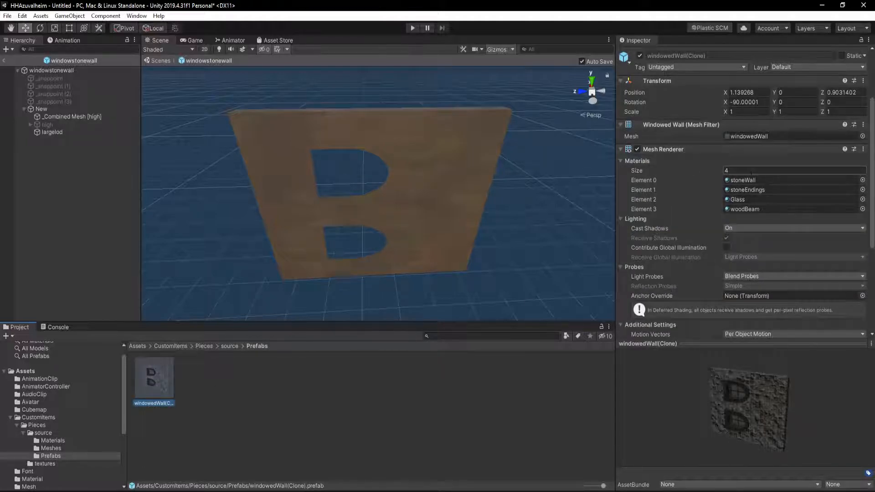
scroll(751, 175, "down", 5)
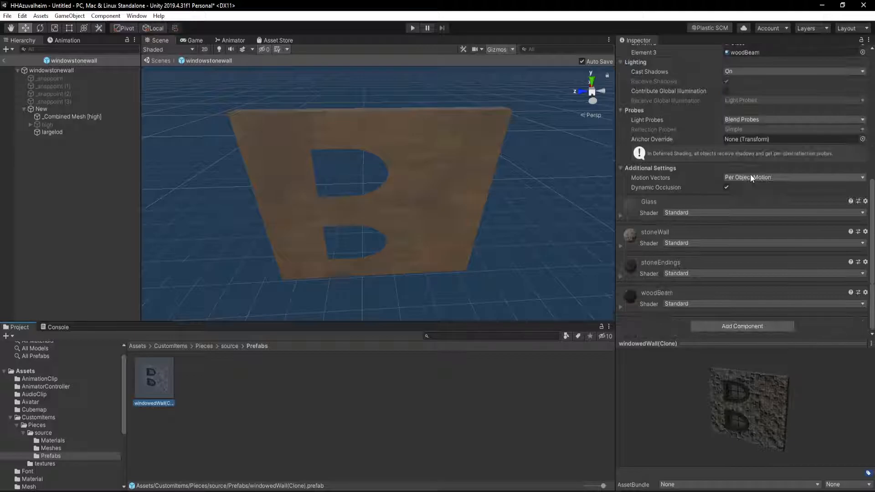
Step: Copy the Mesh Renderer settings of windowedWall(Clone) onto the Mesh Renderer of _Combined Mesh [high]
scroll(750, 177, "up", 6)
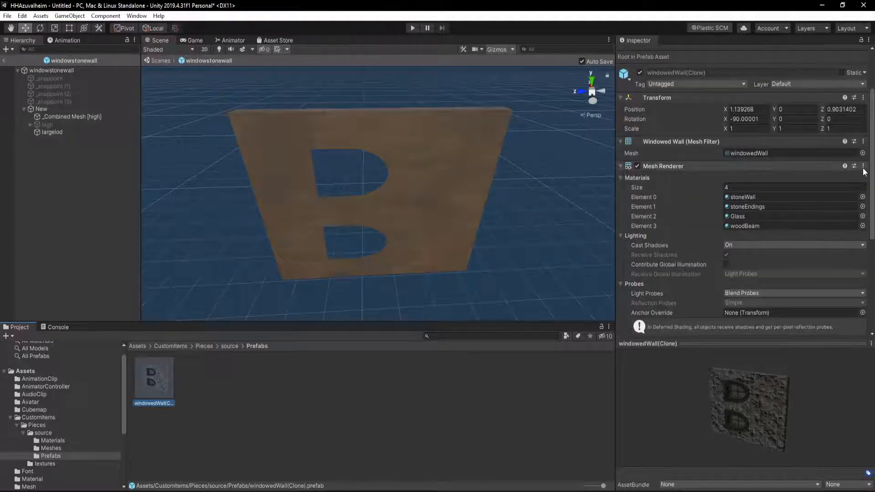
left_click(862, 166)
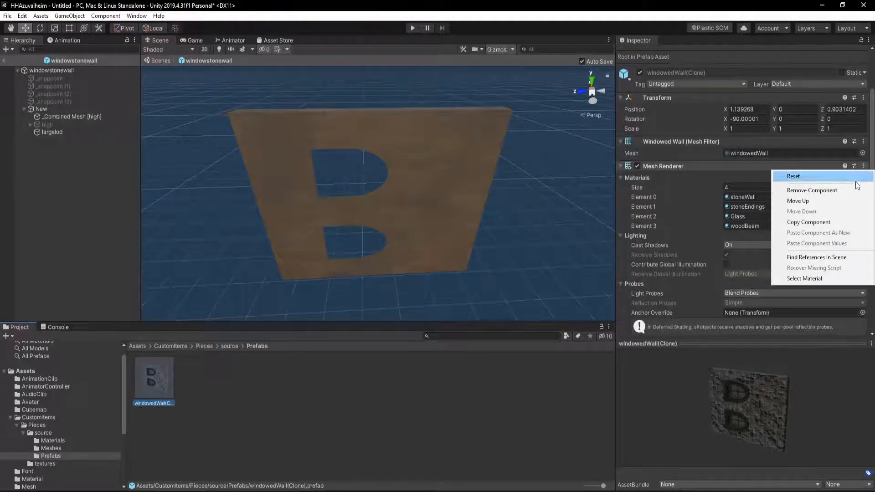
left_click(833, 223)
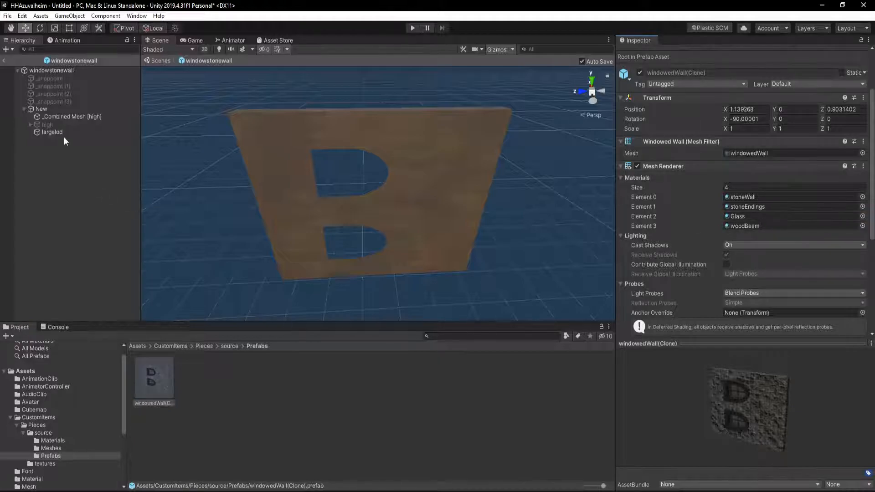
left_click(57, 117)
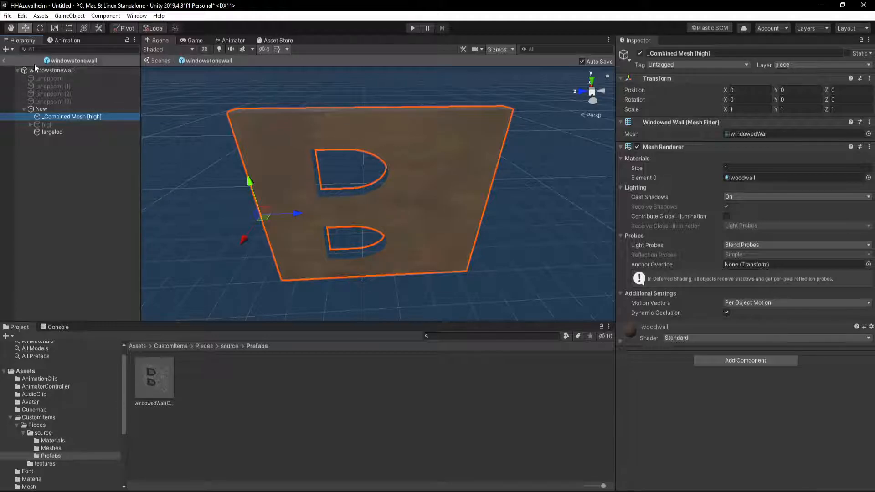
left_click(869, 147)
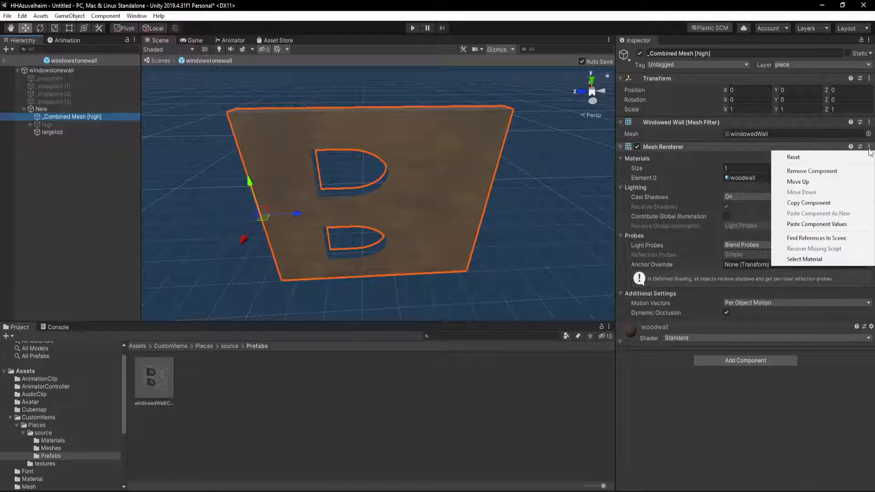
left_click(818, 228)
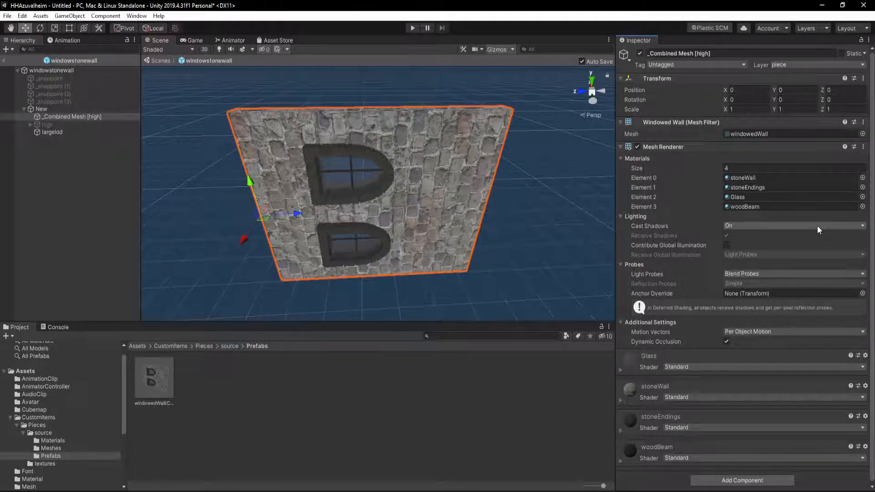
left_click(546, 201)
key("d")
right_click_drag(546, 200, 541, 230)
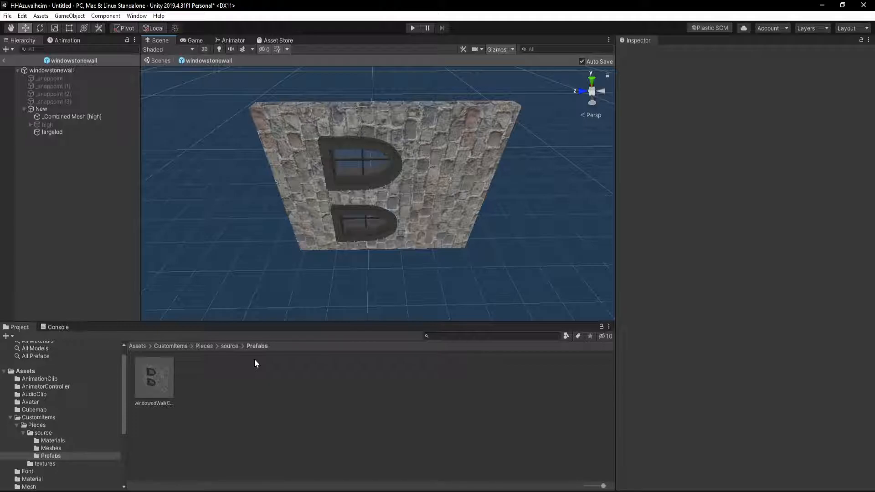
Step: Try rotating _Combined Mesh [high] about its Z, Y and X axes, resetting each rotation to 0
left_click(88, 118)
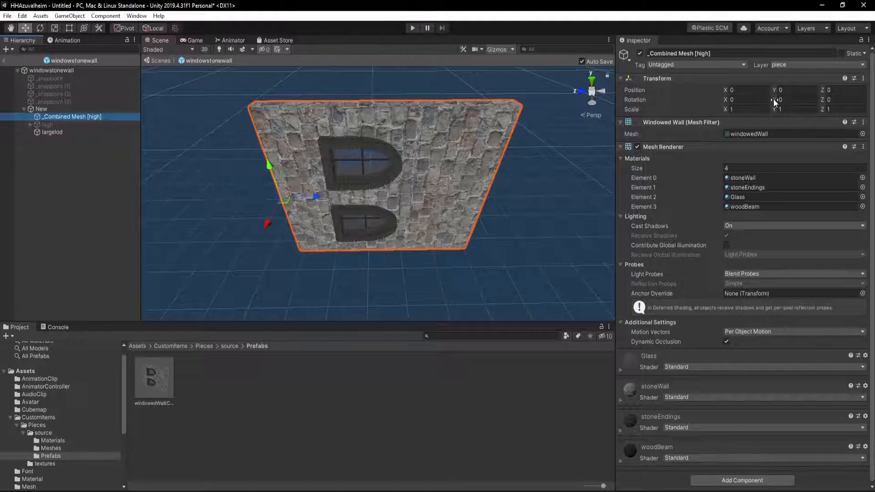
left_click(792, 109)
left_click_drag(822, 103, 470, 139)
type("0")
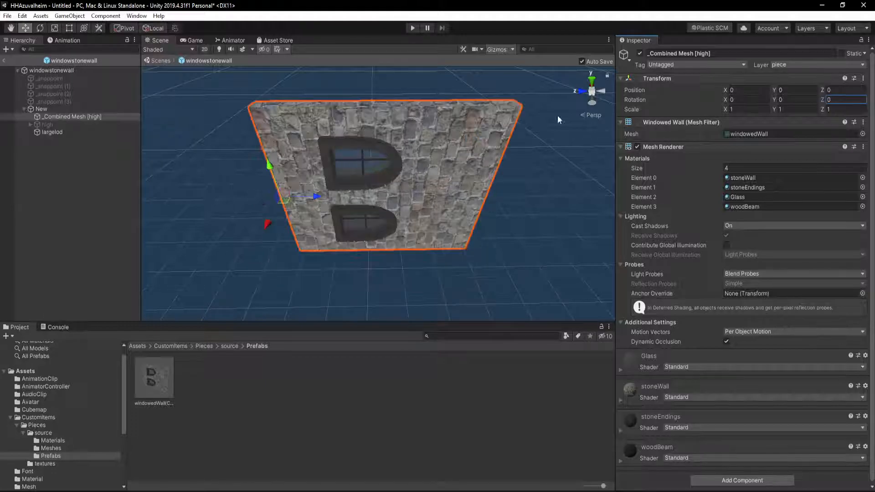
left_click_drag(775, 101, 16, 197)
type("0")
left_click_drag(723, 97, 504, 137)
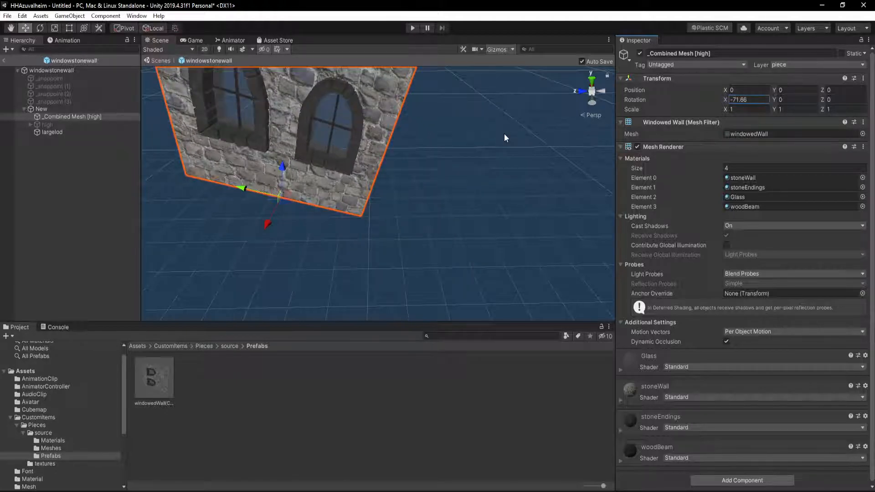
type("0")
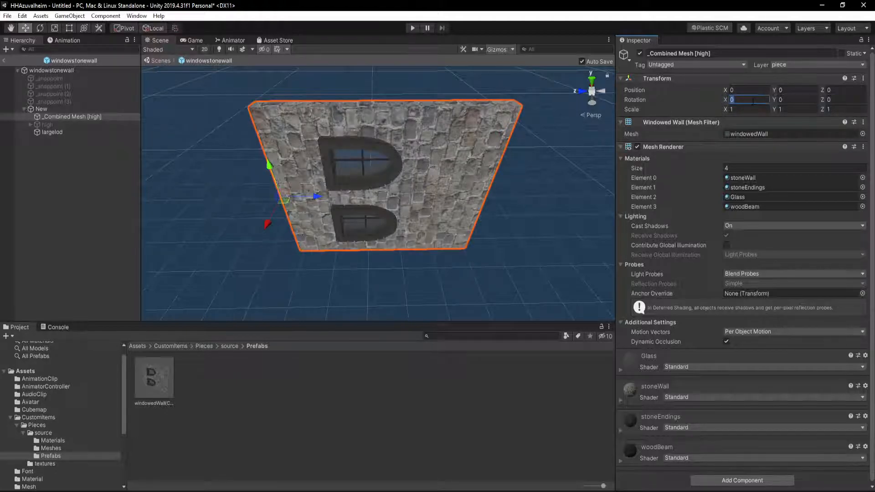
Step: Stand the wall upright with an X rotation of -90 and move it along Z to about 1.26
type("-90")
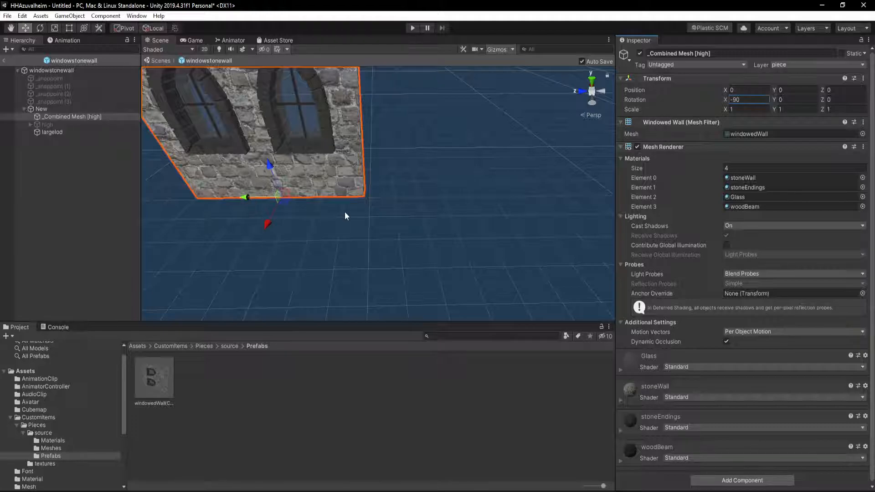
scroll(344, 214, "down", 5)
scroll(340, 221, "up", 2)
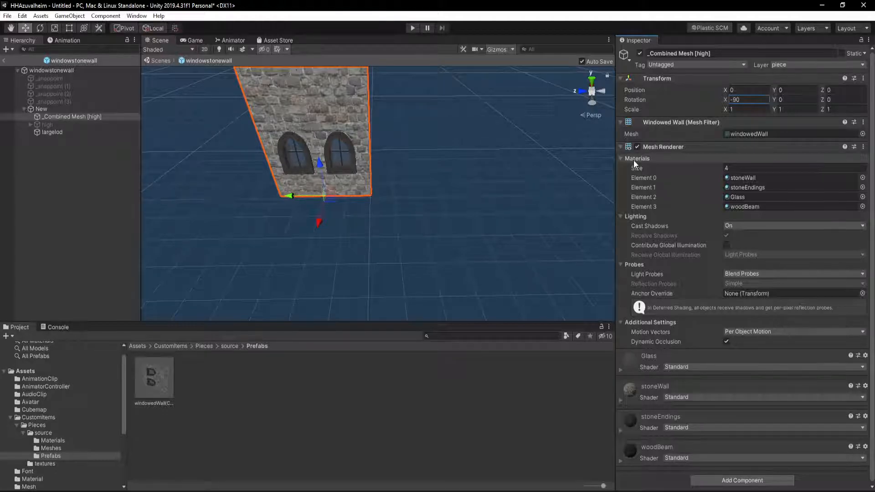
left_click_drag(461, 230, 445, 206, "alt")
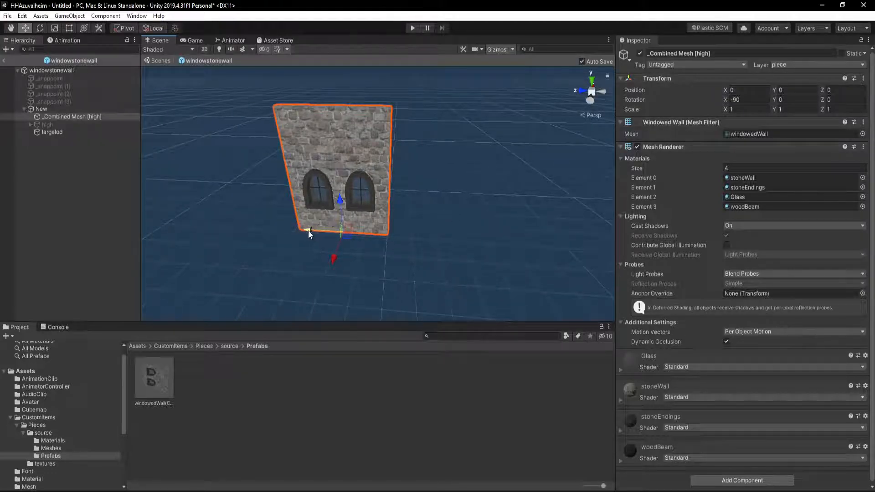
left_click_drag(308, 230, 335, 236)
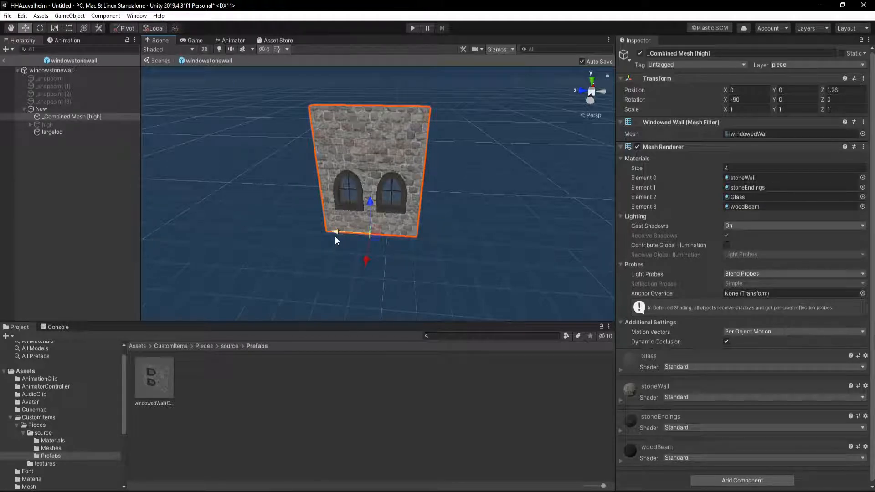
Step: Deactivate _Combined Mesh [high] and activate the high object under New
left_click(30, 125)
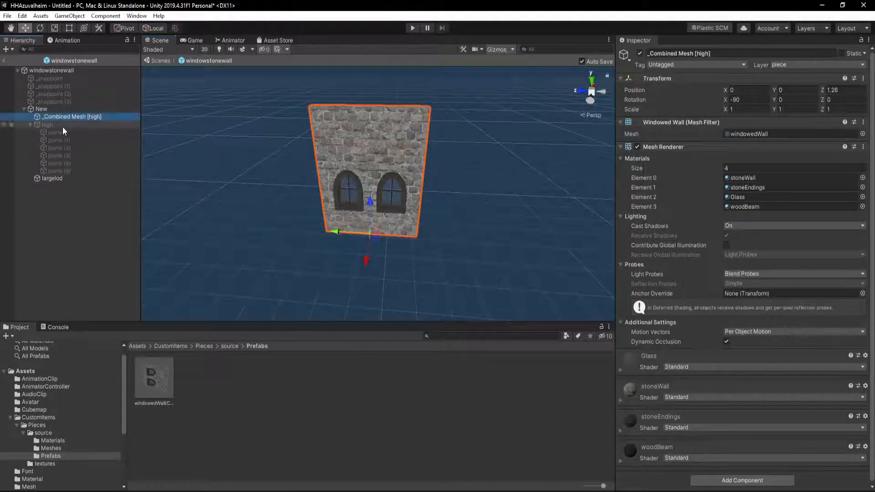
left_click(62, 127)
left_click(64, 117)
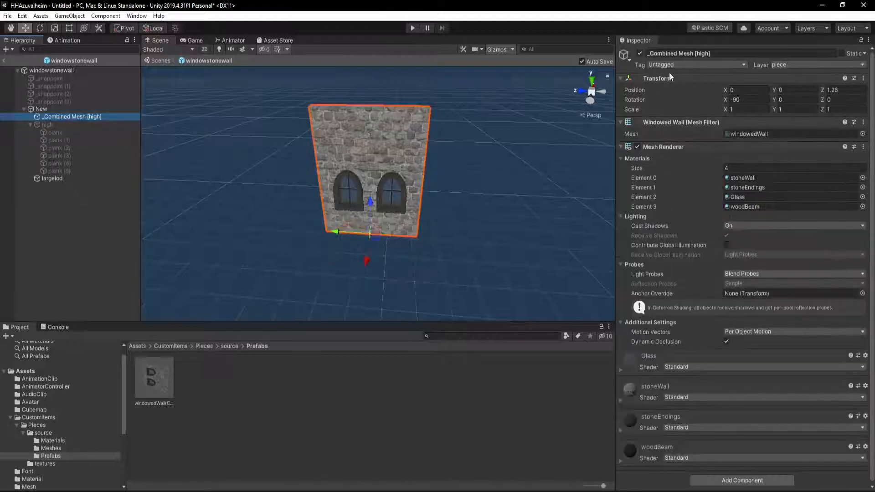
left_click(640, 54)
left_click(69, 126)
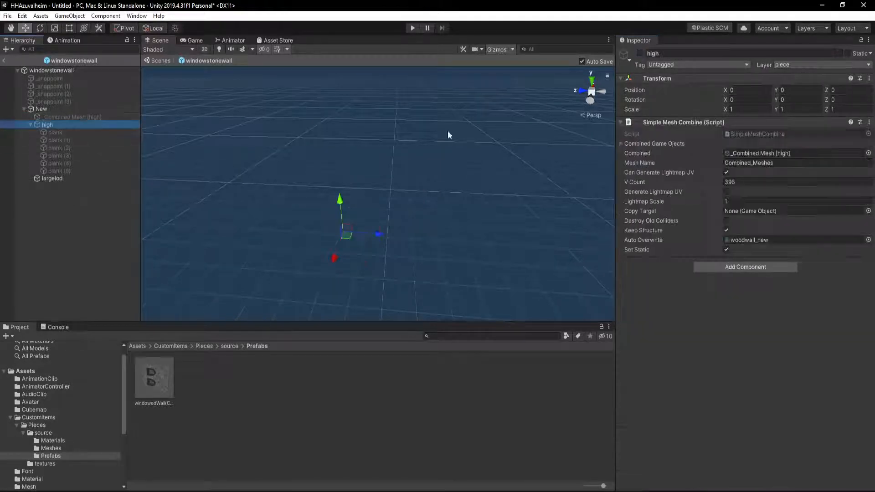
left_click(639, 54)
Step: Switch the Mesh Renderers of plank, plank (1) and plank (2) on and off one by one
left_click(66, 134)
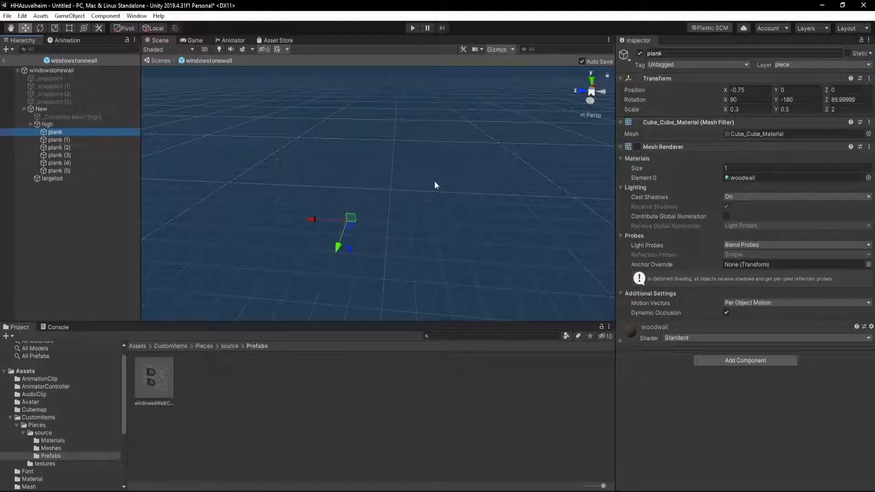
left_click(637, 147)
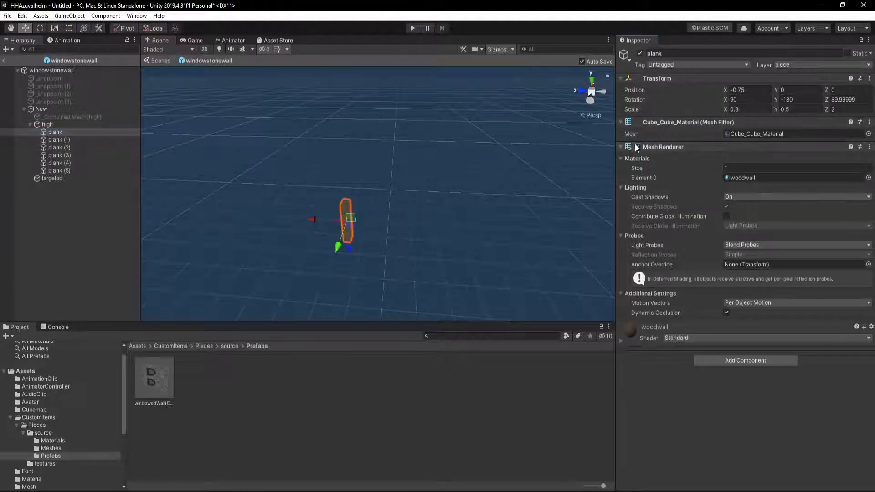
left_click(637, 147)
left_click(62, 138)
left_click(639, 147)
left_click(639, 146)
left_click(58, 147)
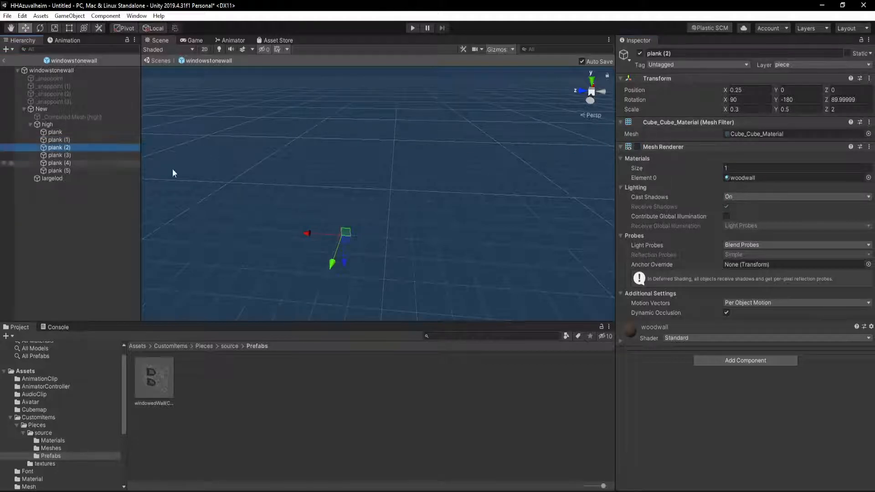
left_click(637, 147)
left_click(637, 146)
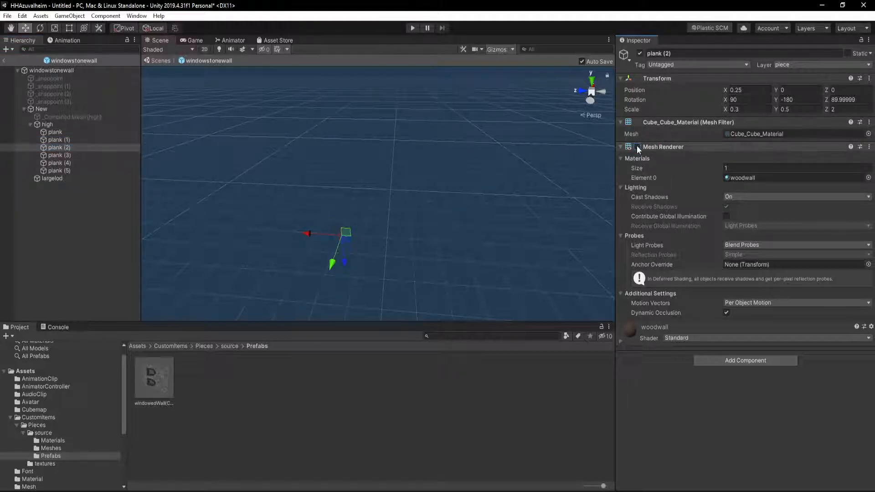
Step: Enable the Mesh Renderer on all planks under high together, plank through plank (5)
left_click(64, 133)
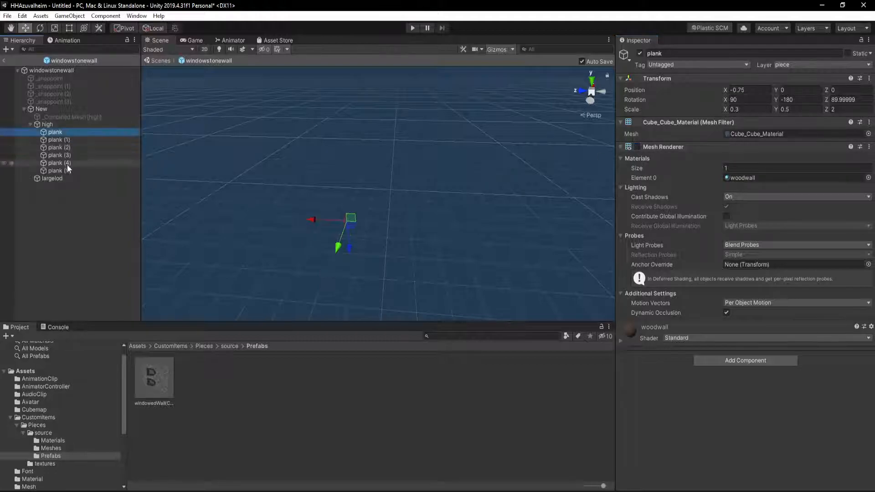
left_click(65, 170, "shift")
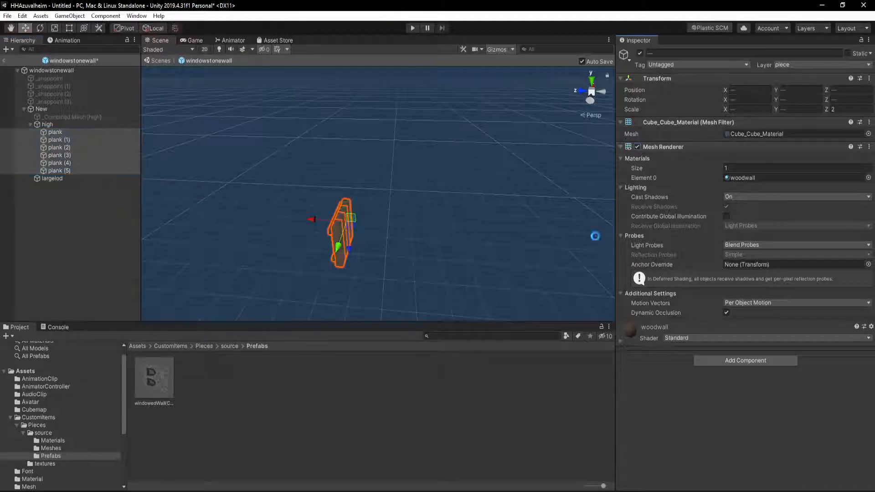
left_click(401, 242)
left_click_drag(448, 236, 410, 225, "alt")
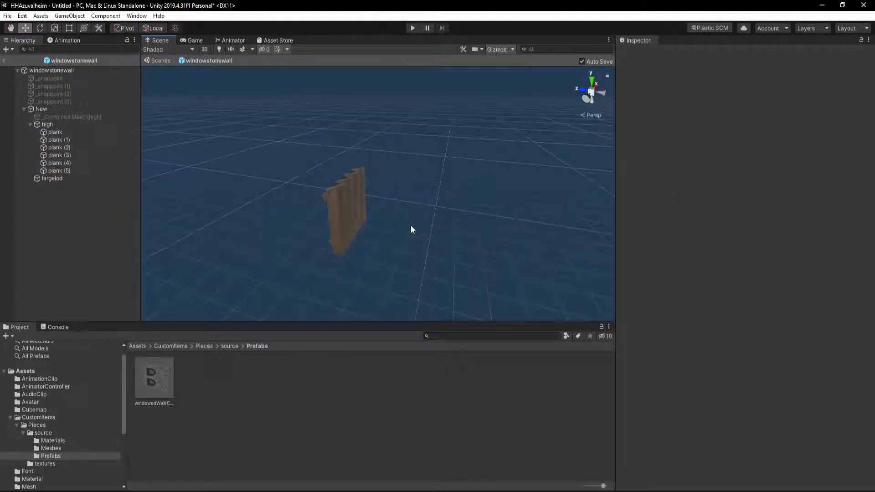
Step: Reactivate _Combined Mesh [high] and view the stone wall face-on beside the planks for a size comparison
left_click(73, 117)
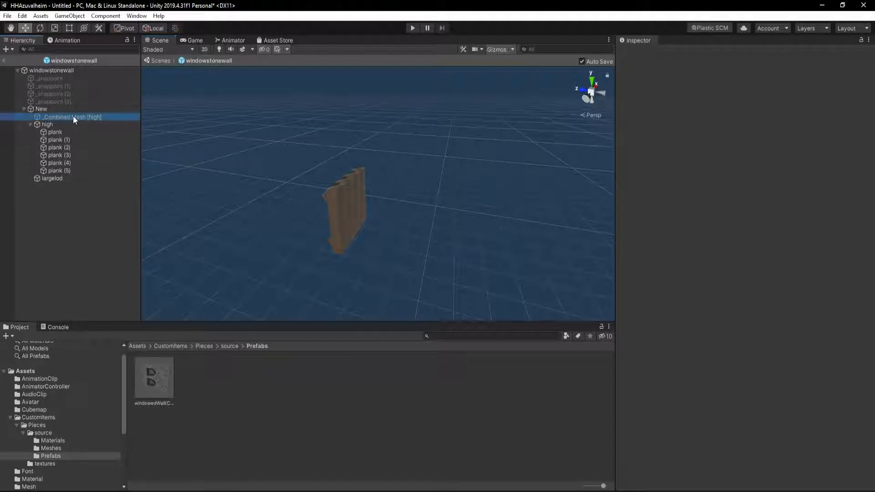
left_click(639, 53)
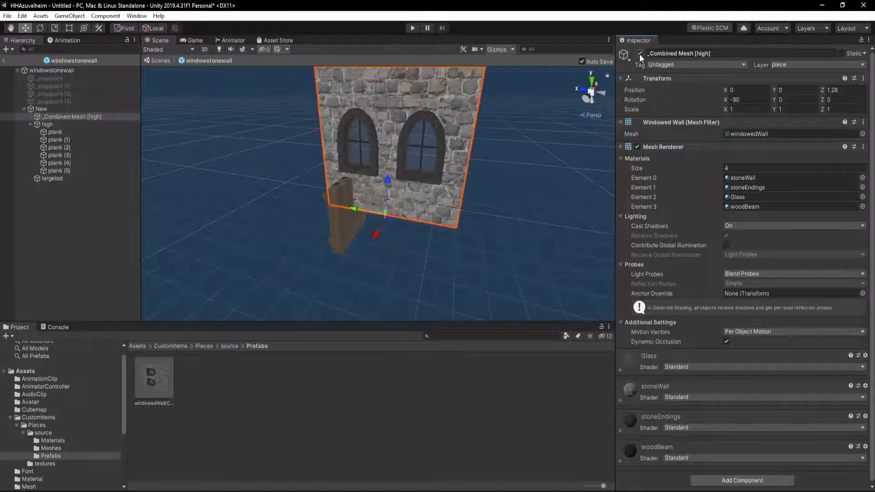
left_click_drag(444, 248, 498, 190, "alt")
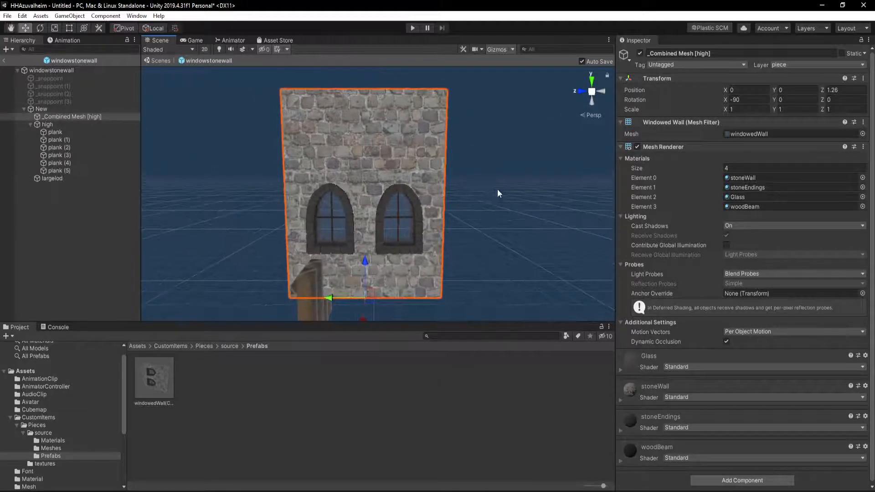
Step: Scale _Combined Mesh [high] to 0.5 on the X, Y and Z axes
left_click(749, 109)
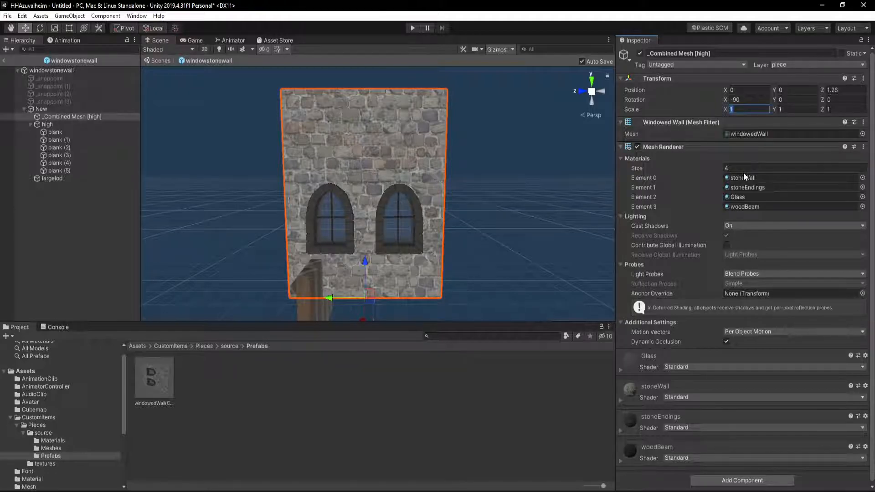
type(".5")
key("Tab")
type(".5")
key("Tab")
type(".5")
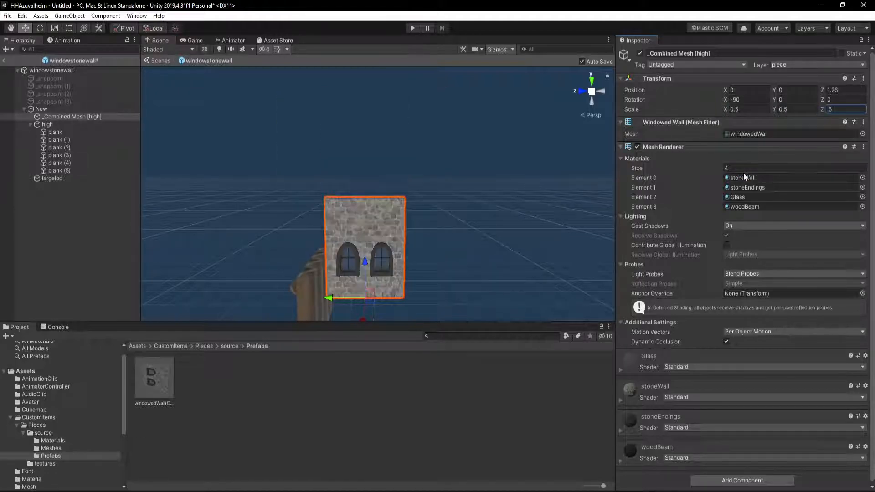
key("Return")
Step: Set the Y rotation of _Combined Mesh [high] to -90 so the wall runs parallel to the planks
left_click_drag(461, 236, 432, 264, "alt")
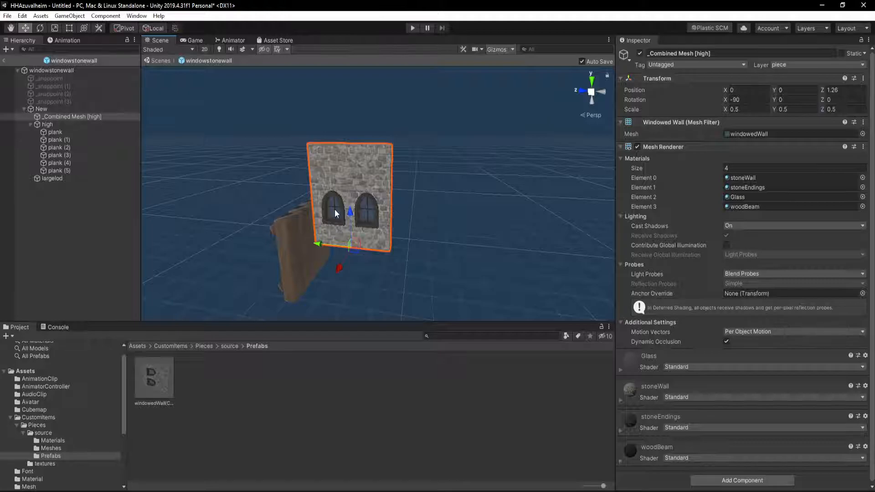
left_click_drag(772, 99, 281, 200)
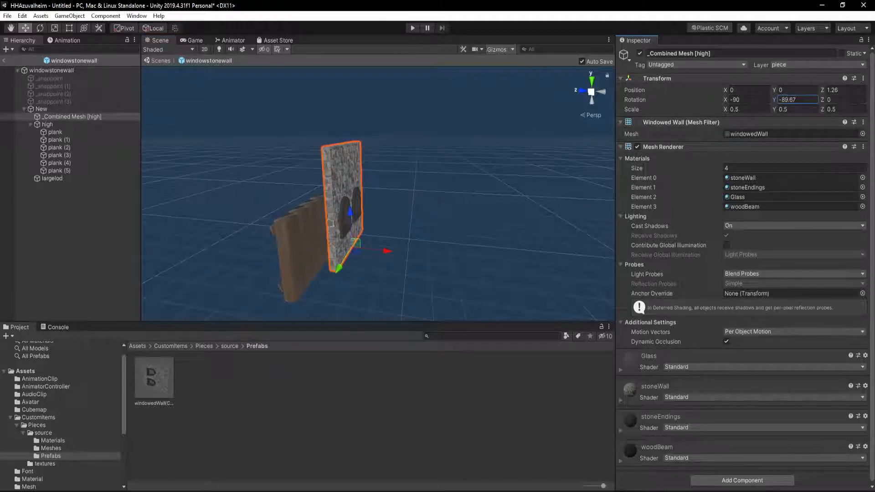
type("-90")
left_click_drag(423, 239, 487, 250, "alt")
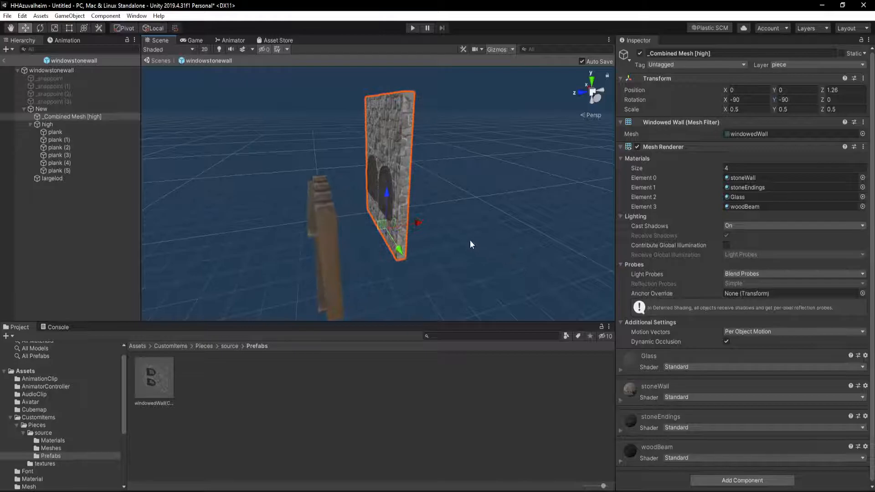
Step: Try lowering the stone wall to a Y position of about -0.98 and reset that position to 0
left_click_drag(385, 193, 385, 234)
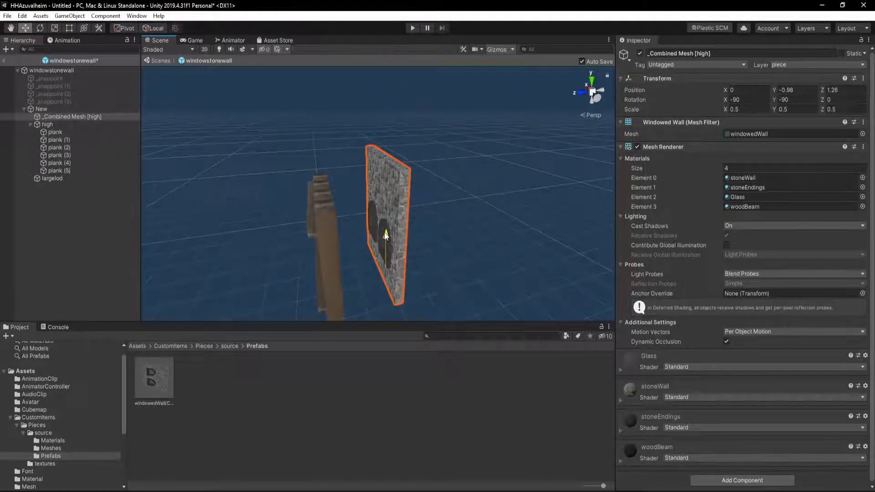
type("0")
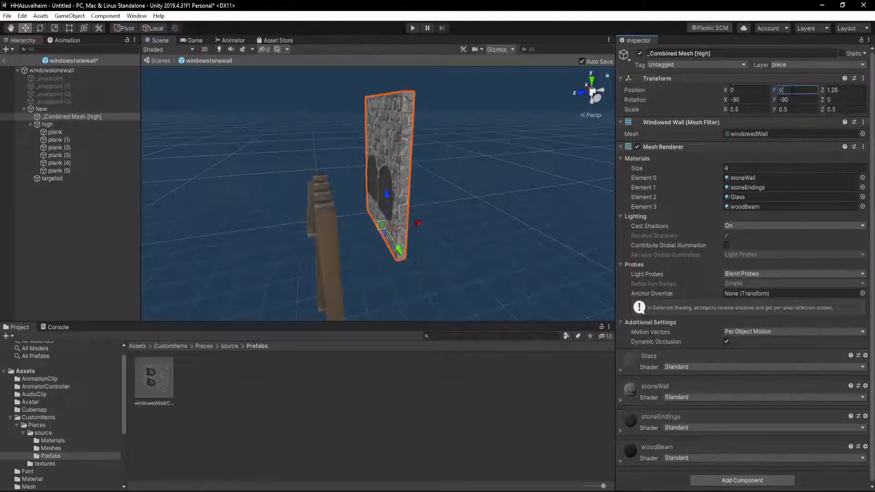
Step: Set the Z position of _Combined Mesh [high] to 0 to bring the stone wall in line with the planks
key("Tab")
type("0")
left_click_drag(413, 226, 125, 196, "alt")
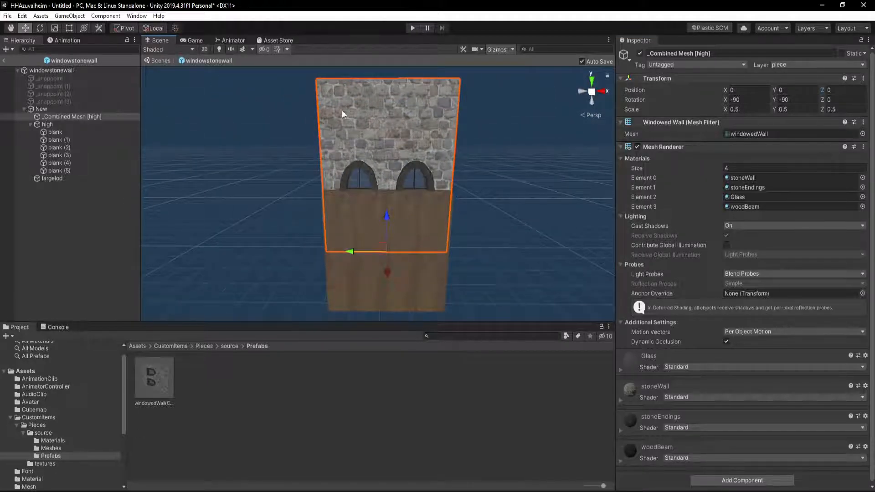
left_click_drag(385, 217, 476, 258, "alt")
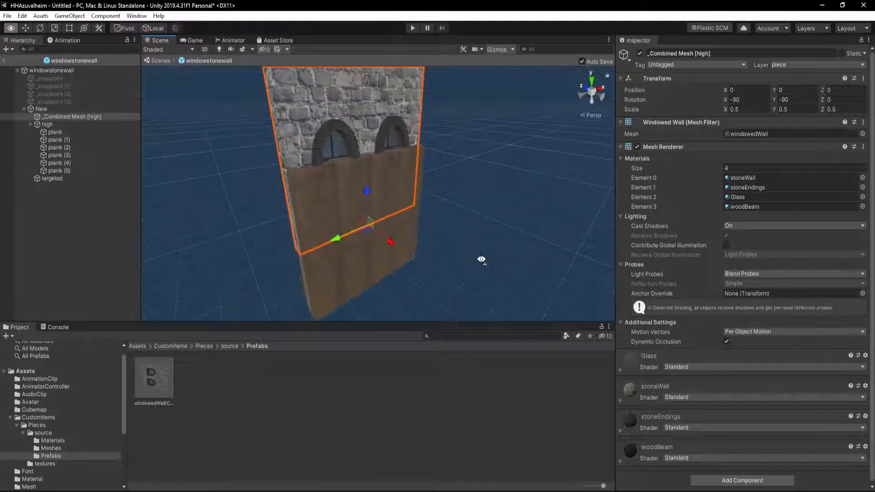
Step: Lower _Combined Mesh [high] to a Y position of about -1.004 and shift it to a Z position of about 0.076
left_click_drag(367, 187, 407, 224)
left_click_drag(447, 175, 343, 162, "alt")
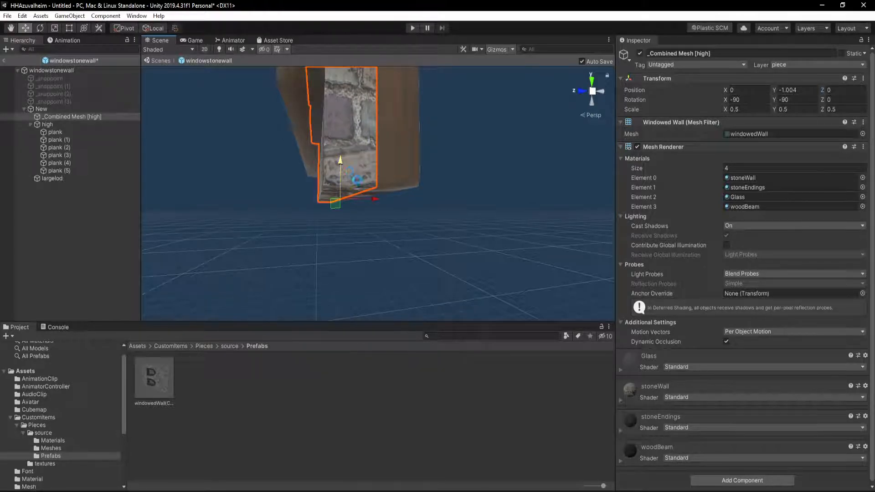
left_click_drag(372, 196, 381, 195)
right_click_drag(451, 203, 363, 259)
key("s")
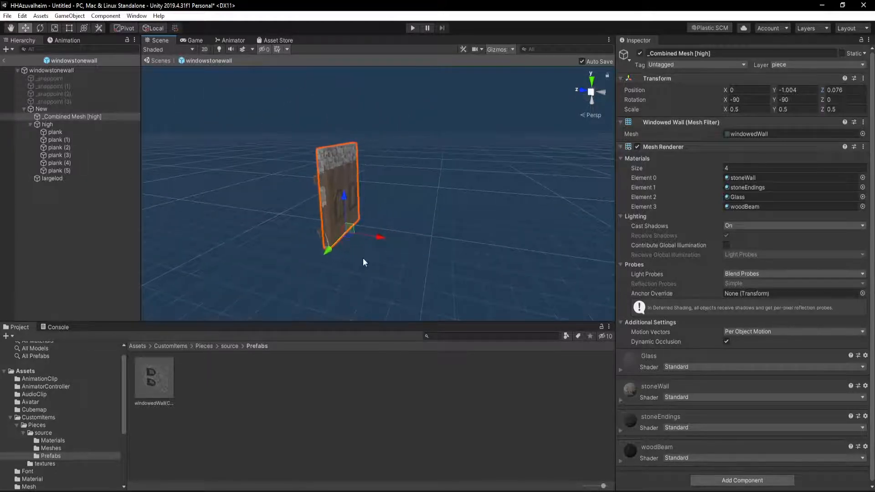
Step: Inspect the Simple Mesh Combine settings on the high object and the mesh components of its first plank
left_click(63, 127)
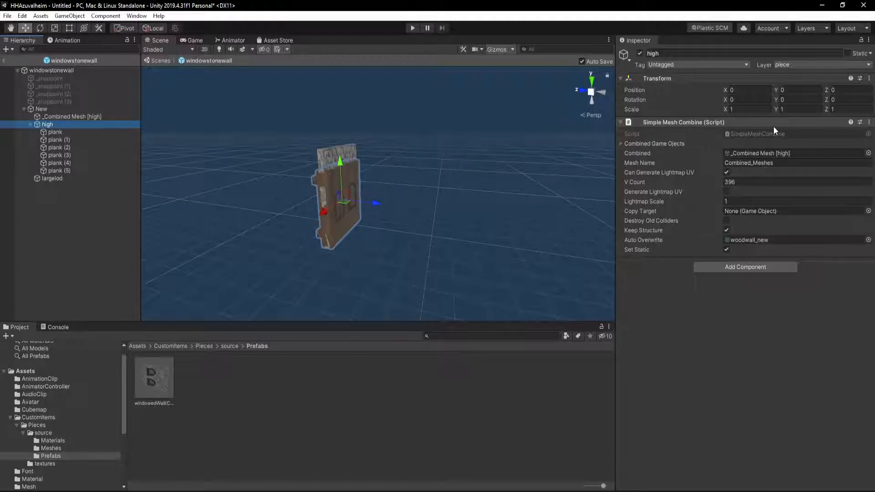
left_click(621, 143)
left_click(621, 143)
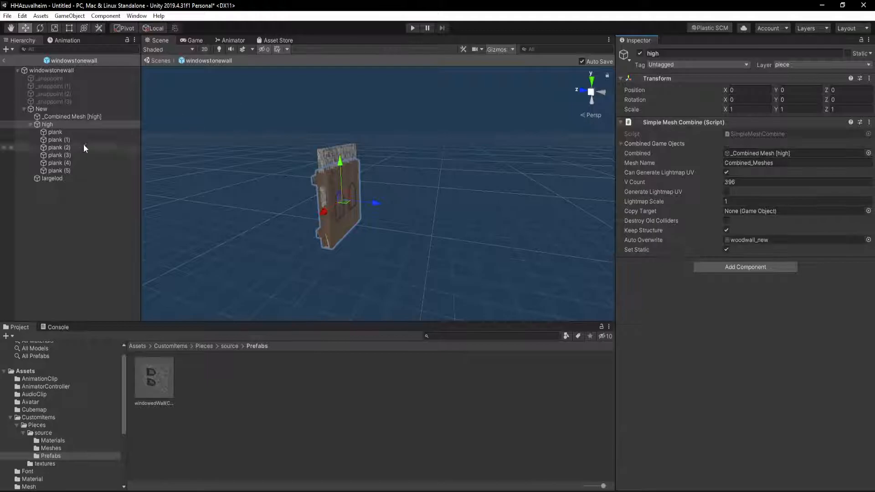
left_click(55, 132)
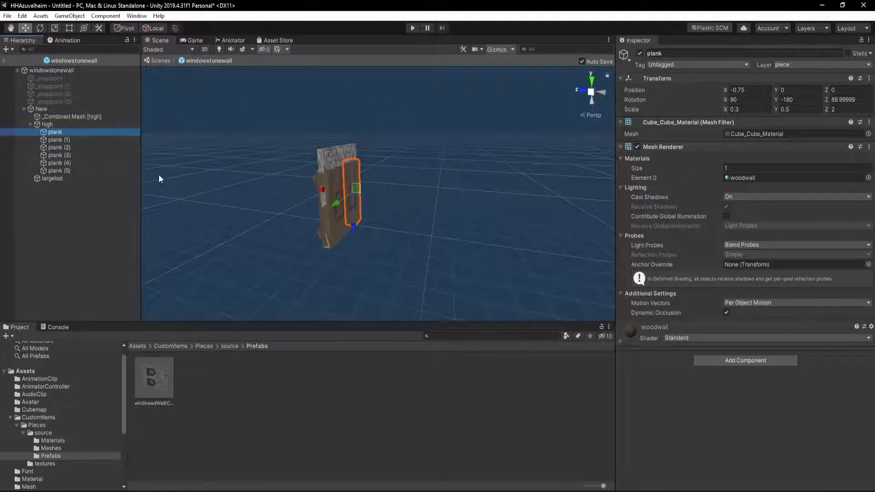
Step: Undo the recent edits to the stone wall, stepping back through its placement, scale, rotation and reactivation
left_click(22, 16)
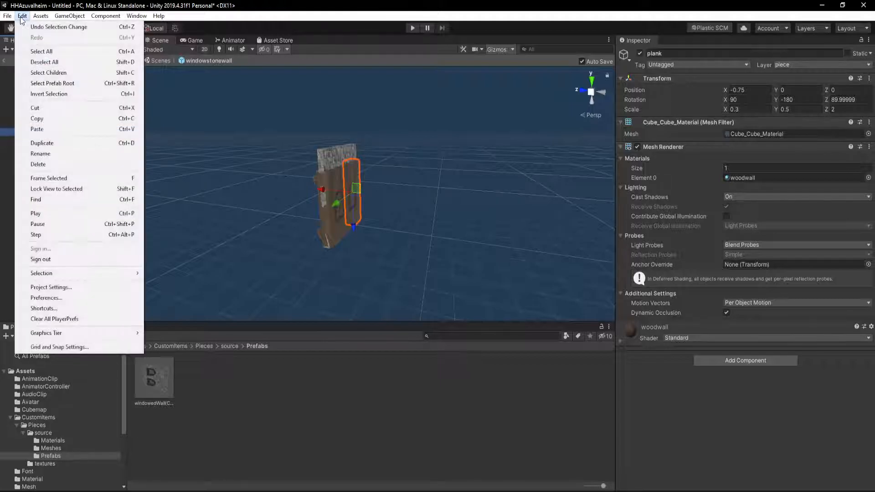
mouse_move(34, 18)
left_click(22, 19)
key("ctrl+z")
key("ctrl+z")
key("ctrl+z")
key("ctrl+z")
key("ctrl+z")
key("ctrl+z")
key("ctrl+z")
key("ctrl+z")
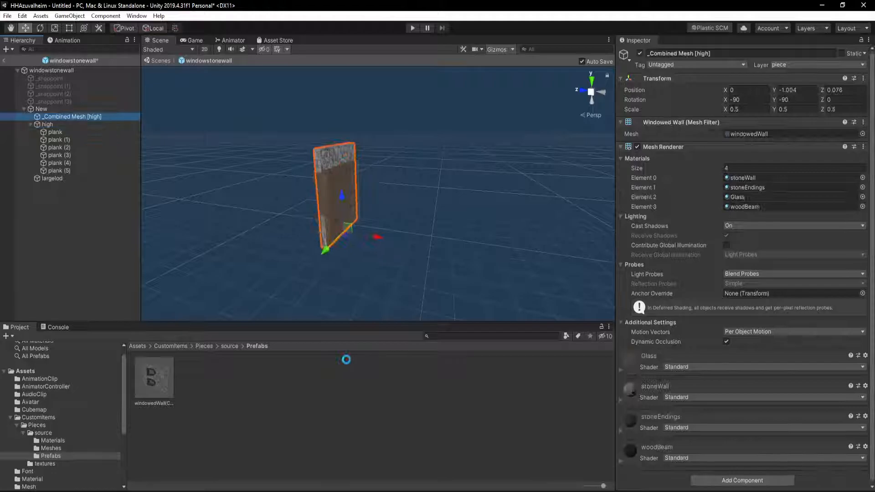
key("ctrl+z")
key("ctrl+z")
key("ctrl+z")
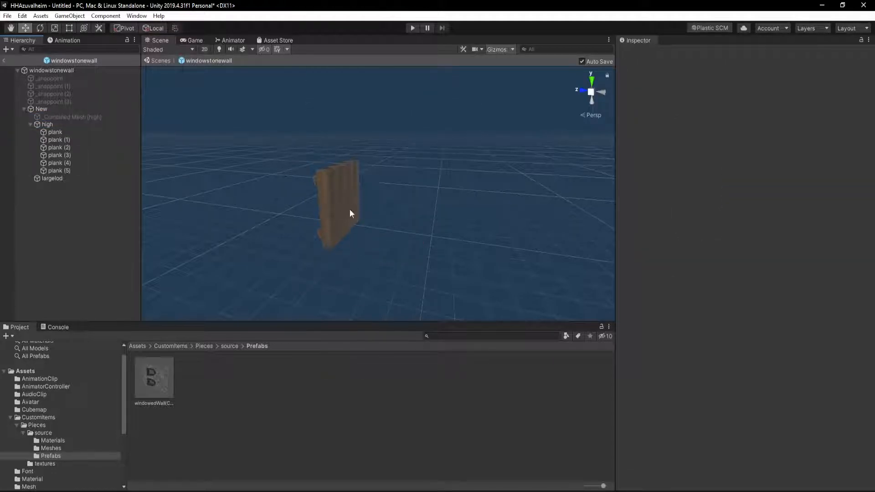
key("ctrl+z")
key("ctrl+z")
key("ctrl+z")
key("ctrl+z")
key("ctrl+z")
key("ctrl+z")
key("ctrl+z")
key("ctrl+z")
key("ctrl+z")
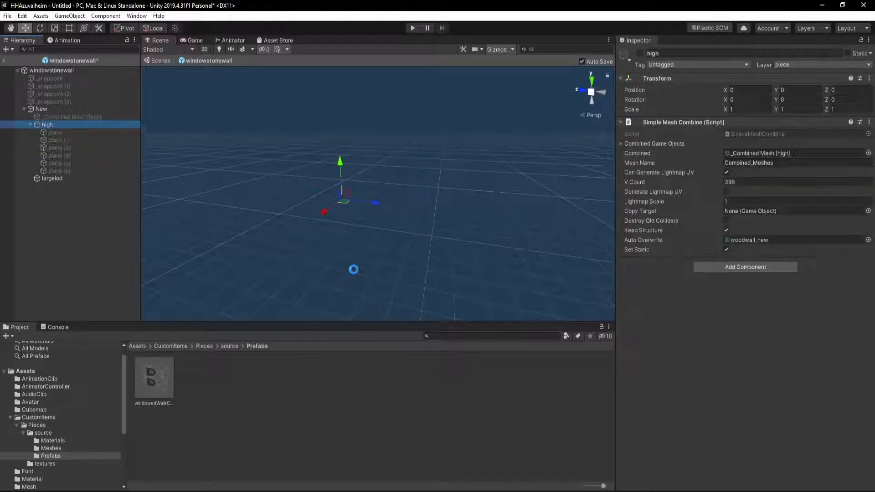
Step: Redo the undone edits until the scaled and positioned stone wall stands beside the planks again
key("ctrl+y")
key("ctrl+y")
key("ctrl+y")
key("ctrl+y")
key("ctrl+y")
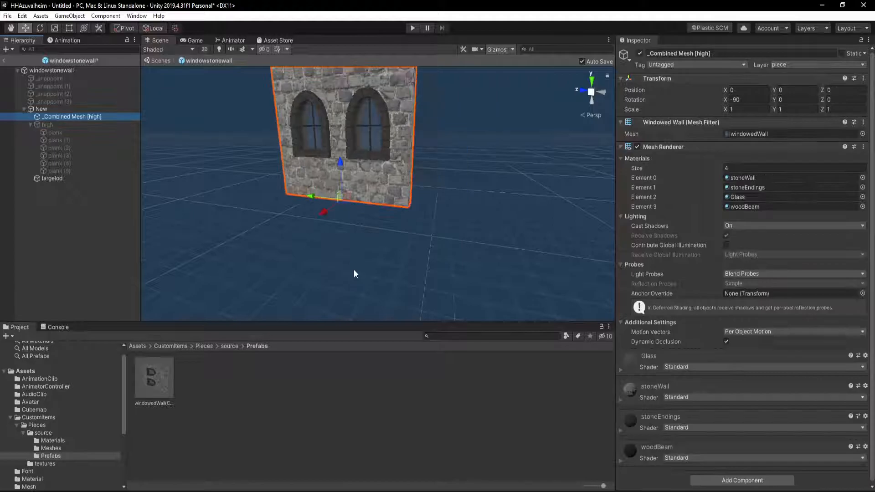
key("ctrl+y")
key("ctrl+y")
key("ctrl+y")
key("ctrl+y")
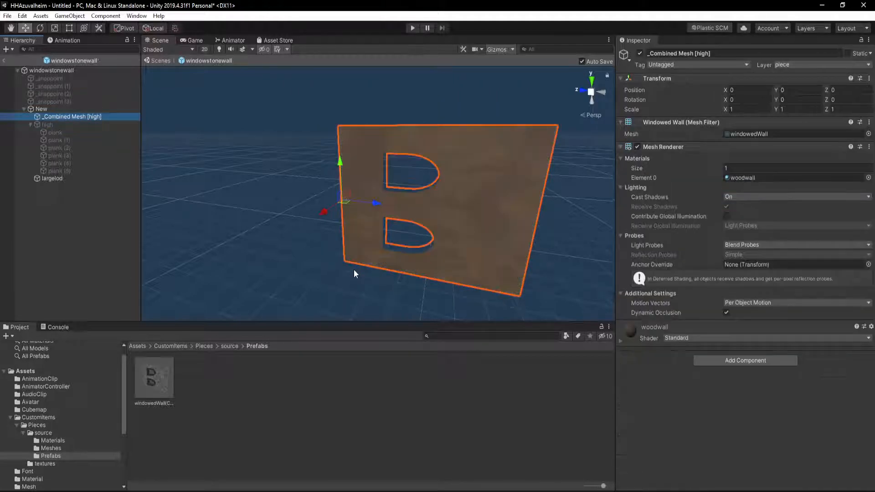
key("ctrl+y")
key("ctrl+y")
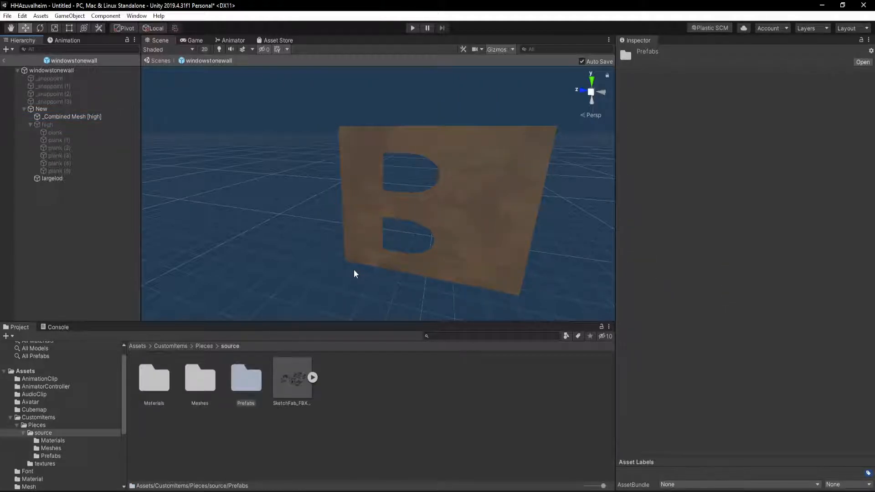
key("ctrl+y")
key("ctrl+y")
key("ctrl+y")
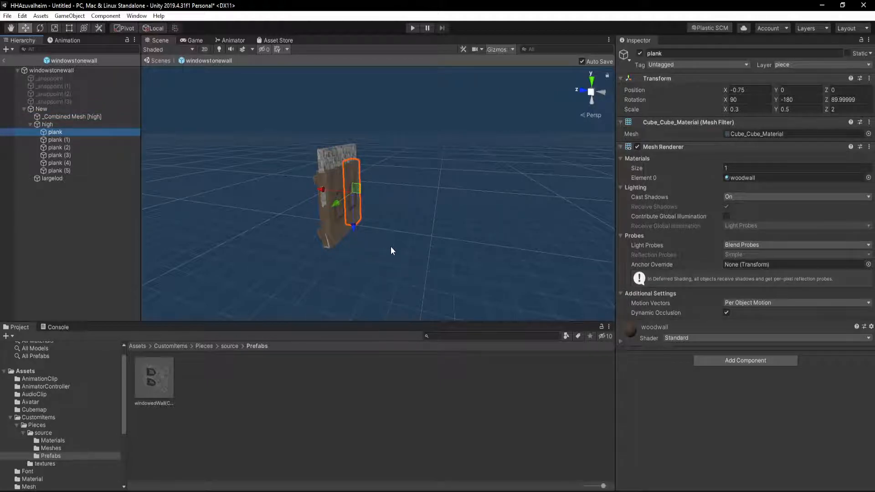
Step: Check where each of the four _snappoint objects sits relative to the corners of the planks and stone wall
left_click(94, 102)
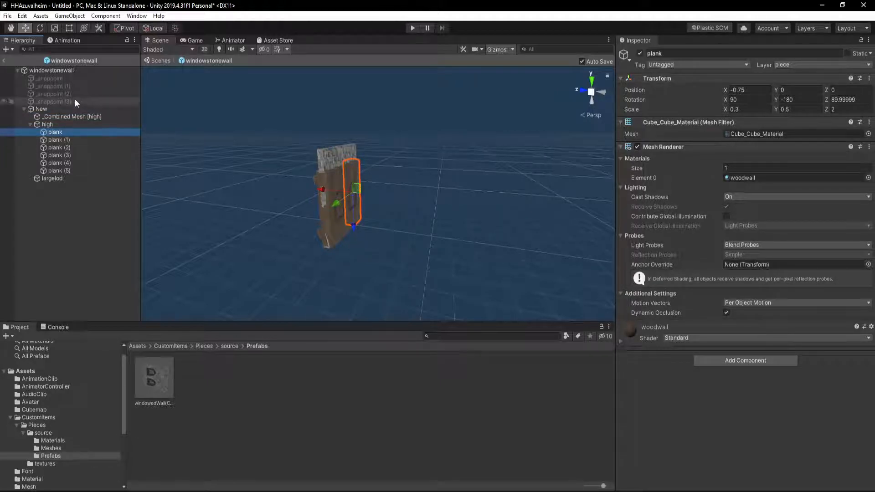
left_click(59, 78)
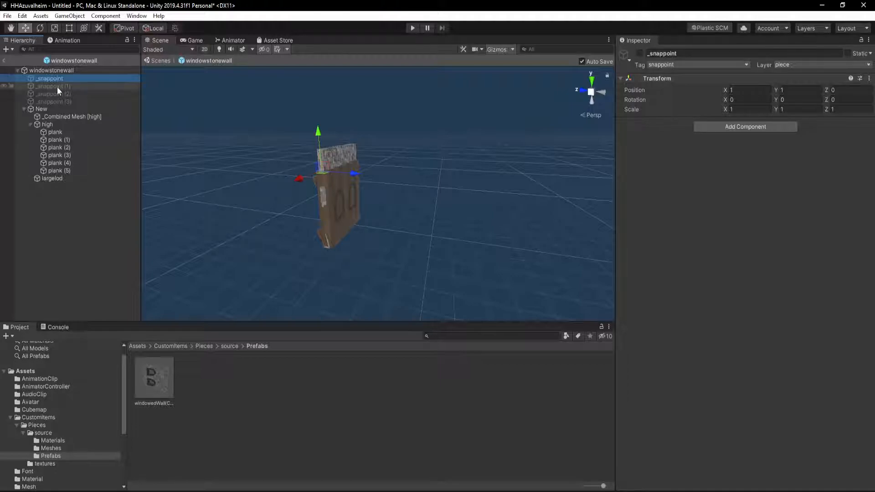
left_click(56, 87)
left_click(59, 94)
left_click_drag(291, 190, 213, 240, "alt")
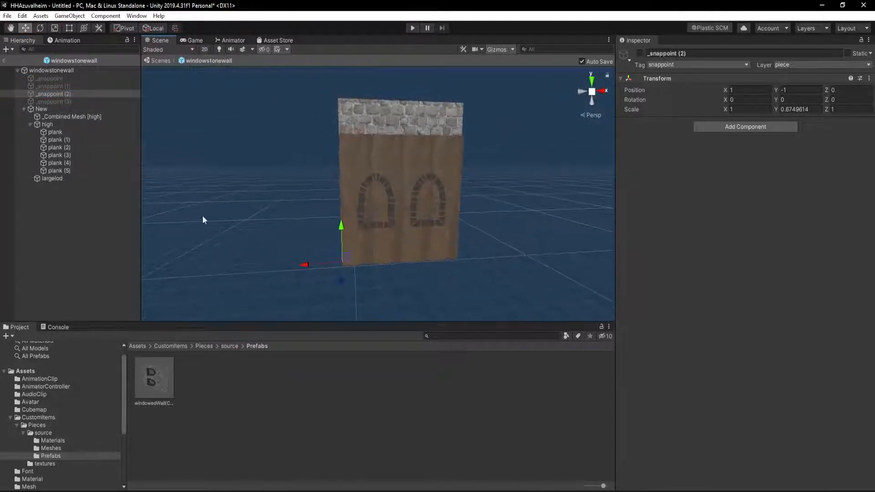
left_click(71, 100)
left_click(69, 94)
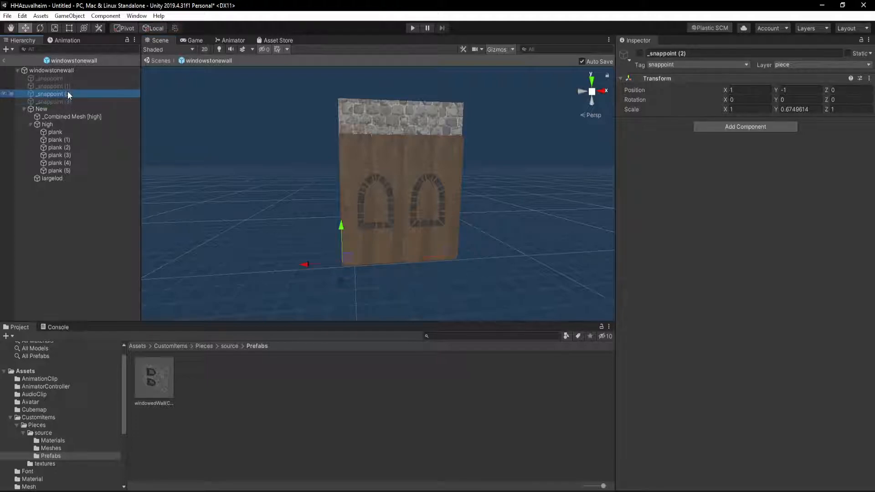
left_click(68, 86)
left_click(66, 79)
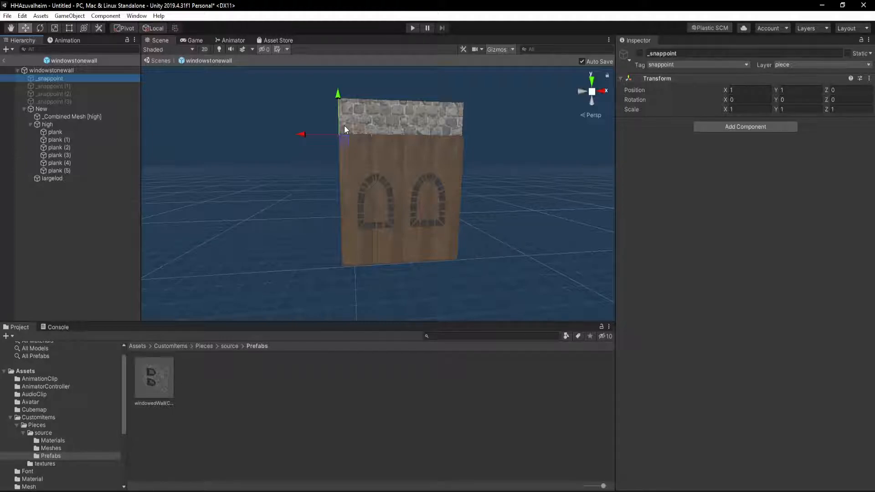
left_click(78, 87)
left_click(75, 102)
left_click(73, 95)
left_click(78, 101)
left_click(76, 87)
left_click(73, 78)
Step: Raise _snappoint to the stone wall's upper corner, at a Y position of about 1.488
left_click_drag(348, 195, 416, 172, "alt")
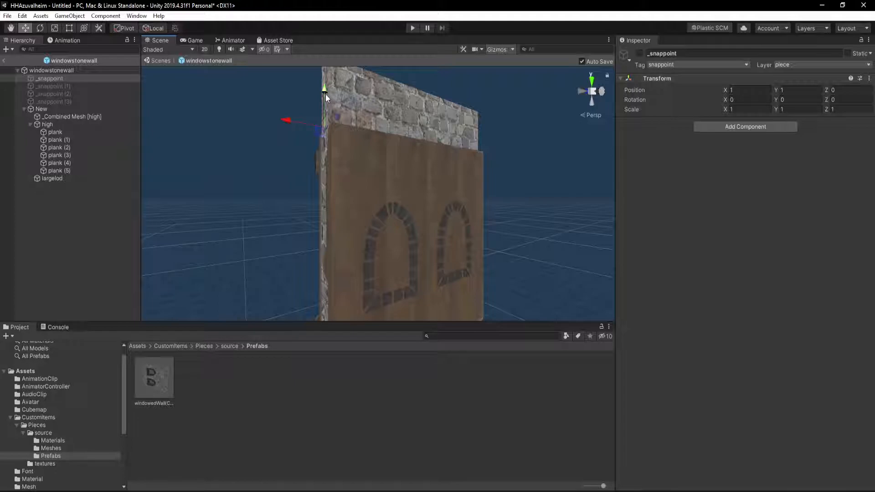
left_click_drag(333, 172, 487, 143, "alt")
left_click_drag(378, 158, 387, 102)
left_click_drag(416, 141, 214, 178, "alt")
Step: Copy the Y position 1.488 from _snappoint to _snappoint (1) at the wall's opposite upper corner
left_click(75, 85)
right_click_drag(482, 216, 425, 219)
key("w")
key("d")
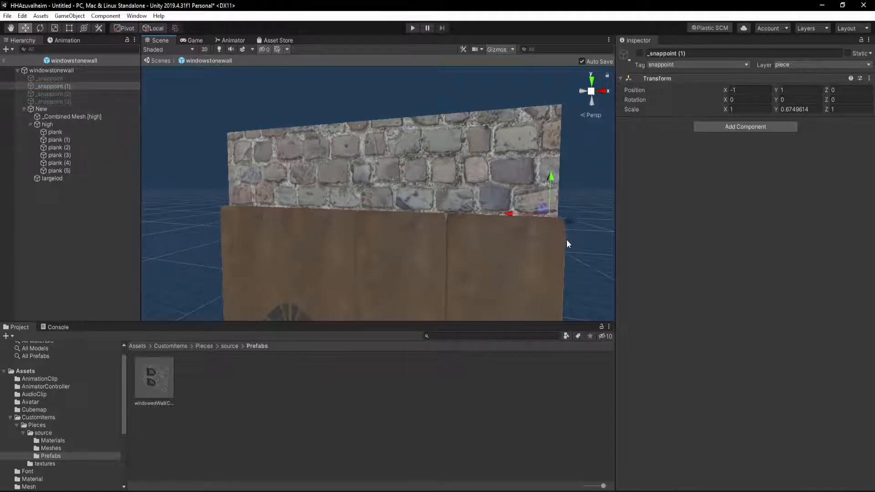
left_click(52, 77)
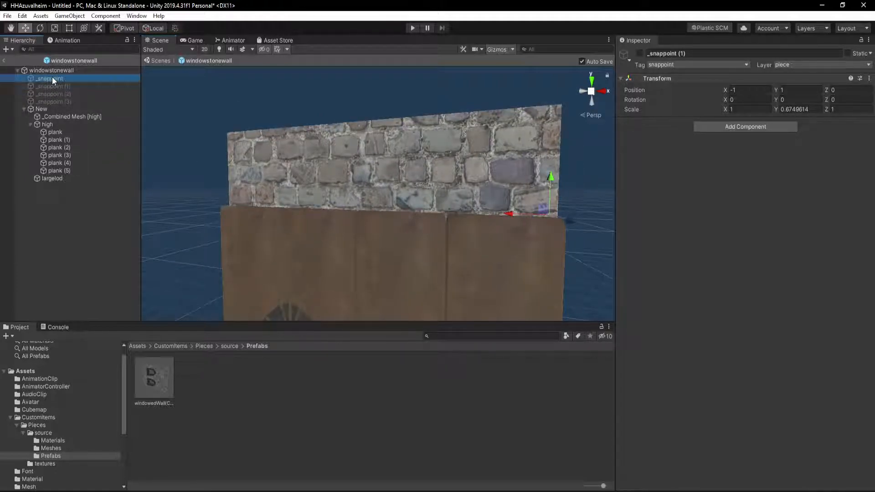
left_click(814, 91)
key("ctrl+c")
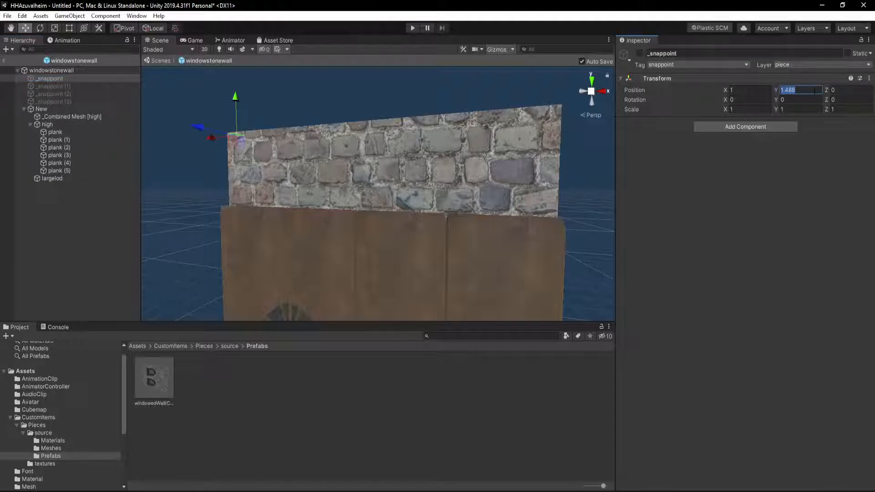
left_click(77, 89)
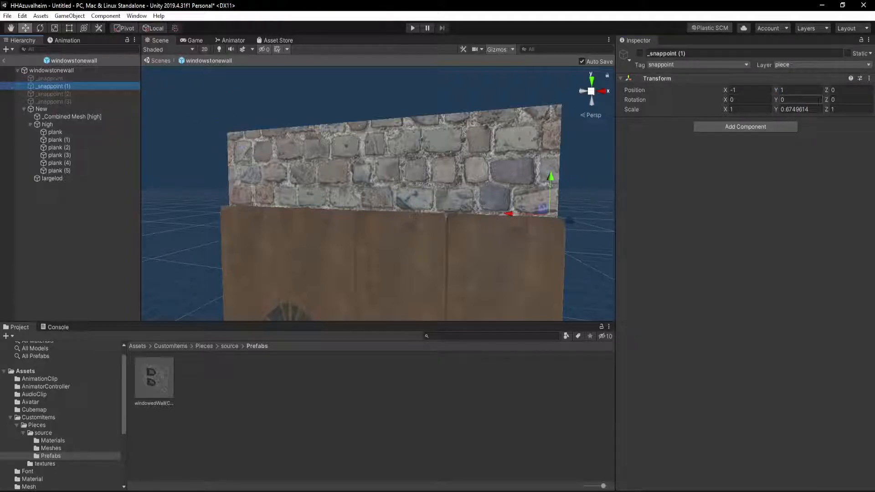
left_click(802, 90)
key("ctrl+v")
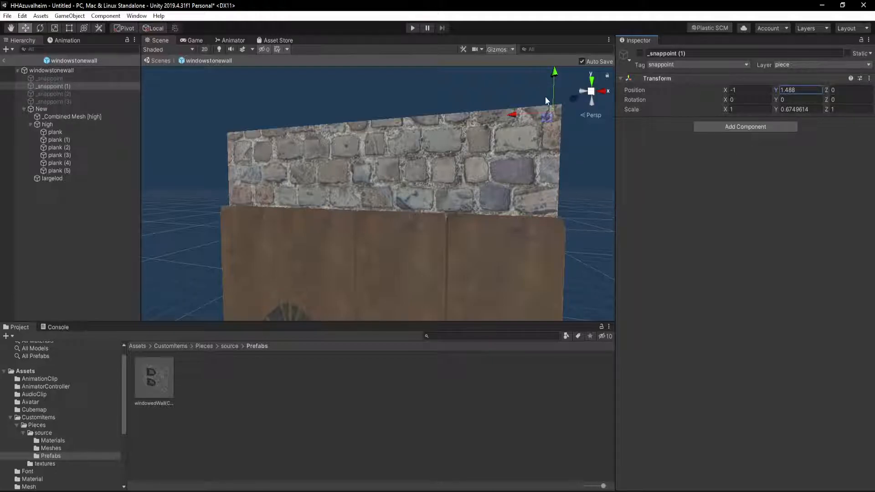
Step: Check the placement of _snappoint (2) and _snappoint (3) at the wall's lower corners
left_click(62, 94)
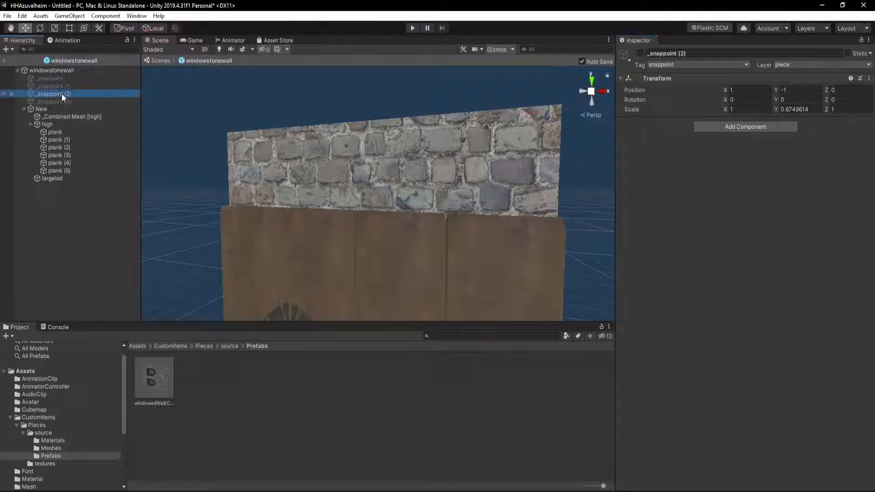
right_click_drag(302, 277, 289, 229)
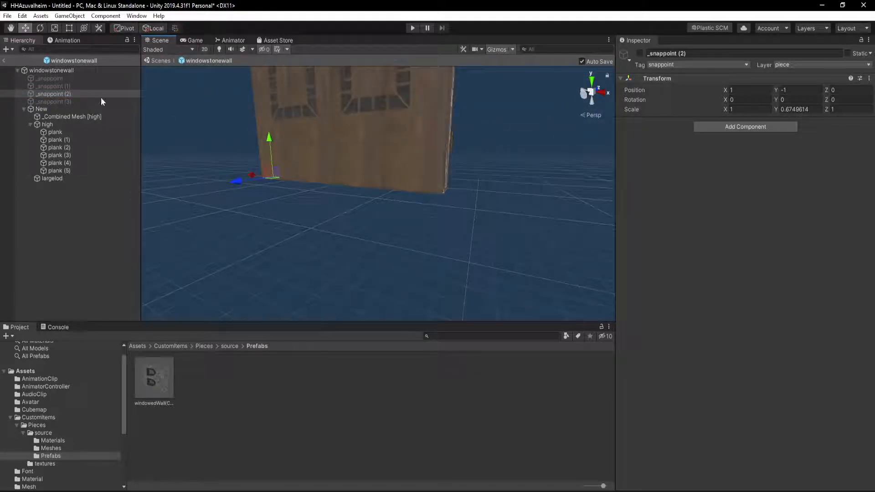
left_click(72, 101)
right_click_drag(501, 244, 722, 227)
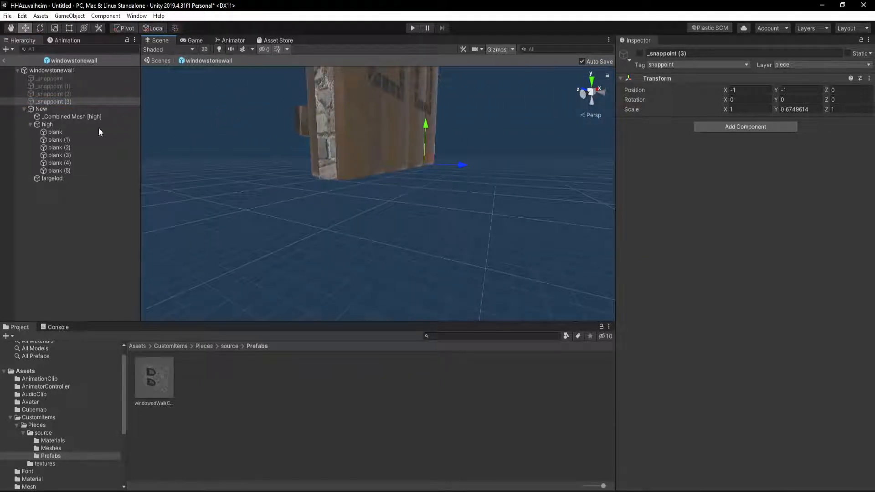
Step: Review the Combined Game Objects list on the high object, then each plank it references and the largelod object
left_click(56, 125)
left_click(58, 133)
left_click(56, 125)
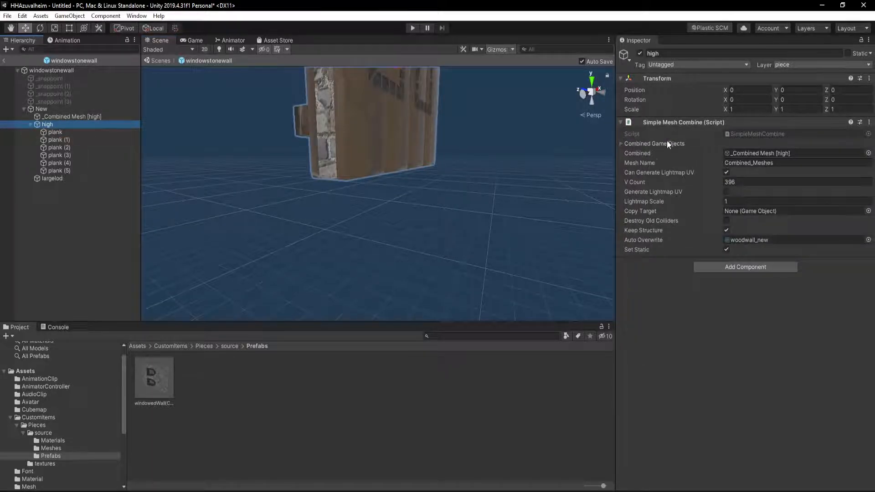
left_click(621, 144)
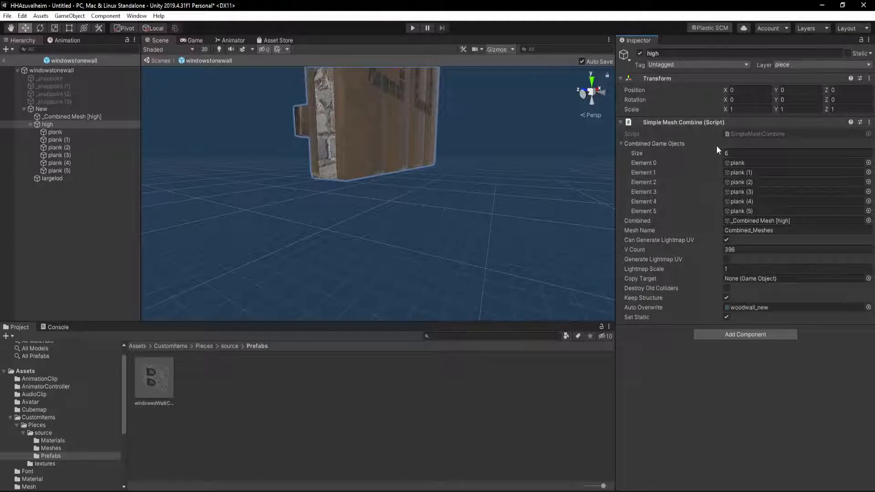
left_click(56, 133)
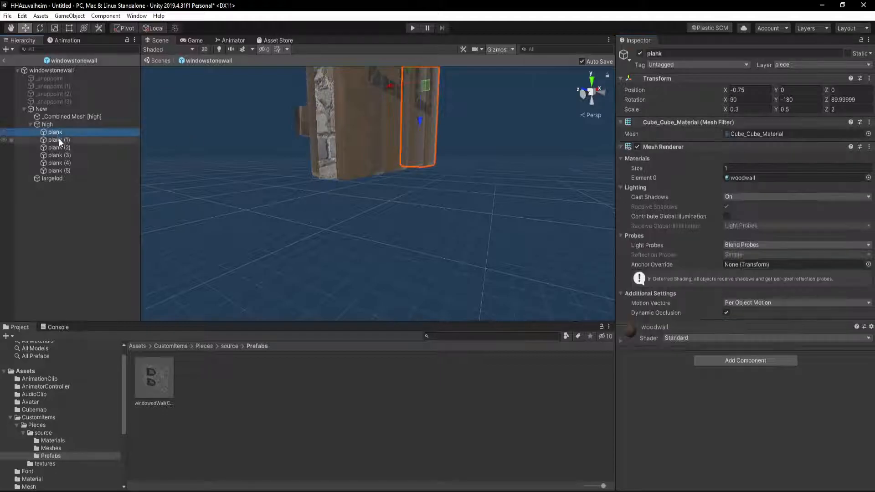
left_click(59, 140)
left_click(57, 147)
left_click(54, 156)
left_click(55, 163)
left_click(56, 170)
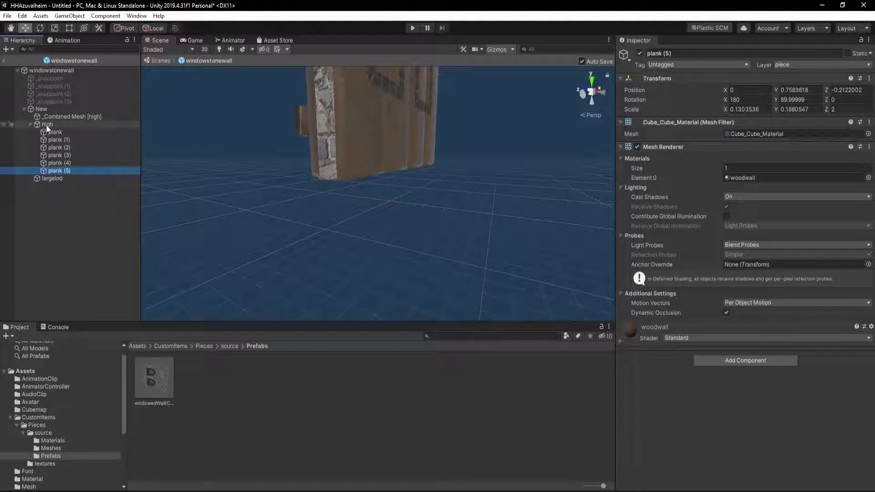
left_click(53, 179)
Step: Delete the high object with all of its planks from the windowstonewall prefab
left_click(52, 126)
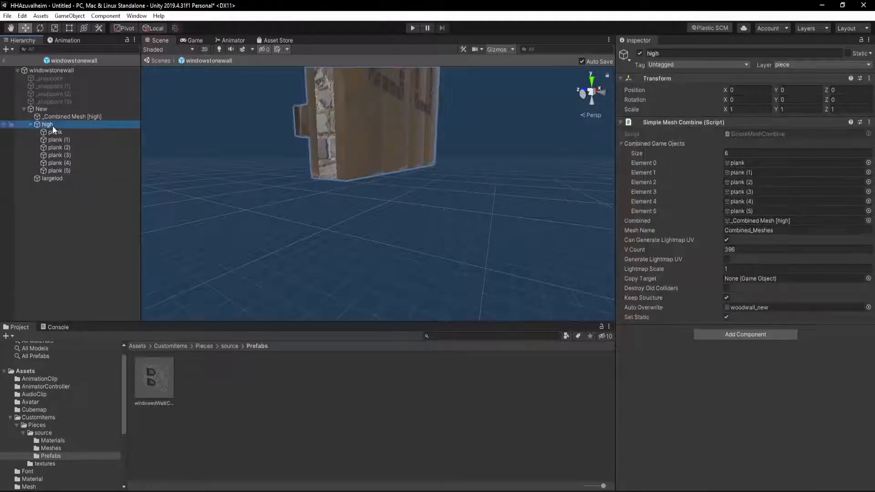
right_click(53, 126)
left_click(64, 181)
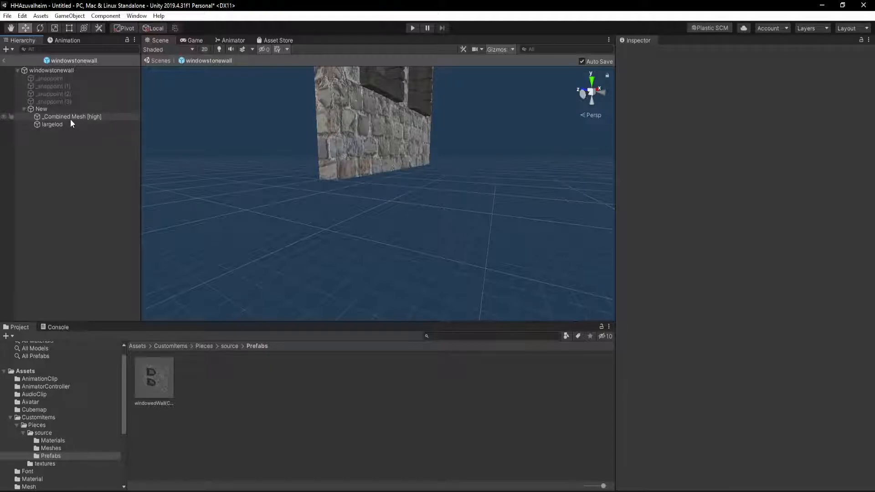
Step: Replace the Cube mesh of the largelod object with the windowedWall mesh used by _Combined Mesh [high]
left_click(65, 125)
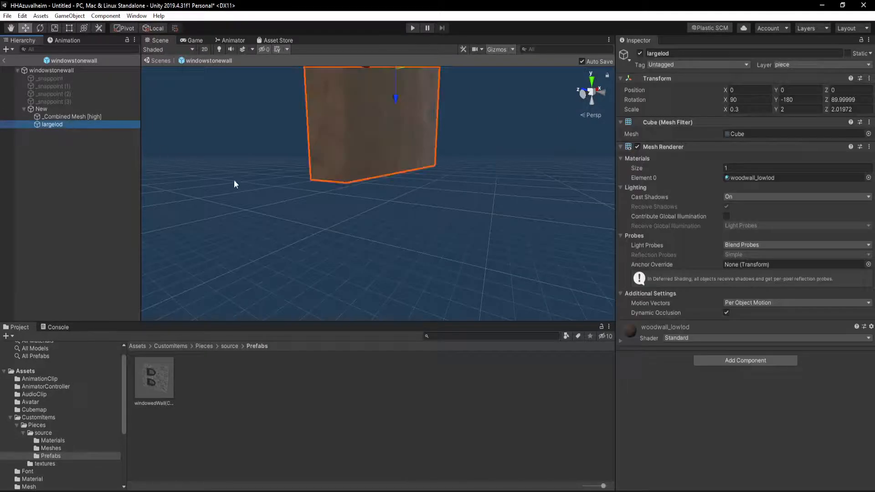
left_click_drag(475, 229, 433, 205, "alt")
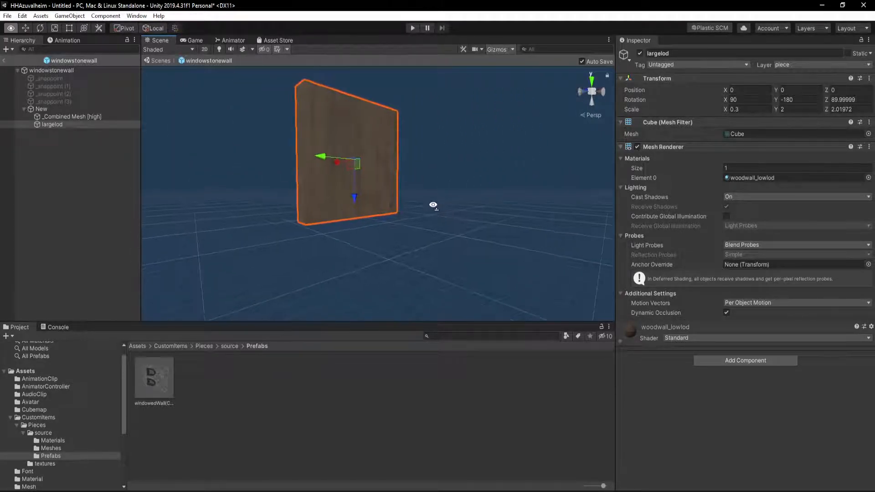
left_click(75, 117)
left_click(734, 136)
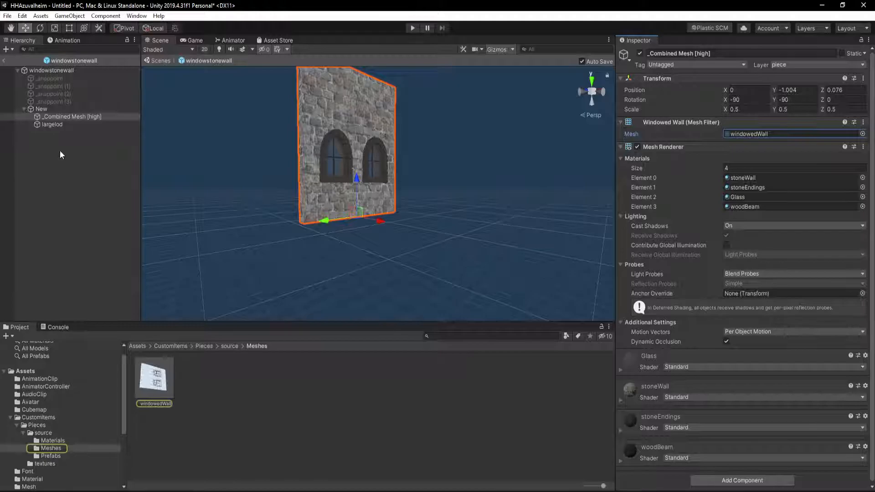
left_click(64, 124)
left_click_drag(154, 378, 739, 132)
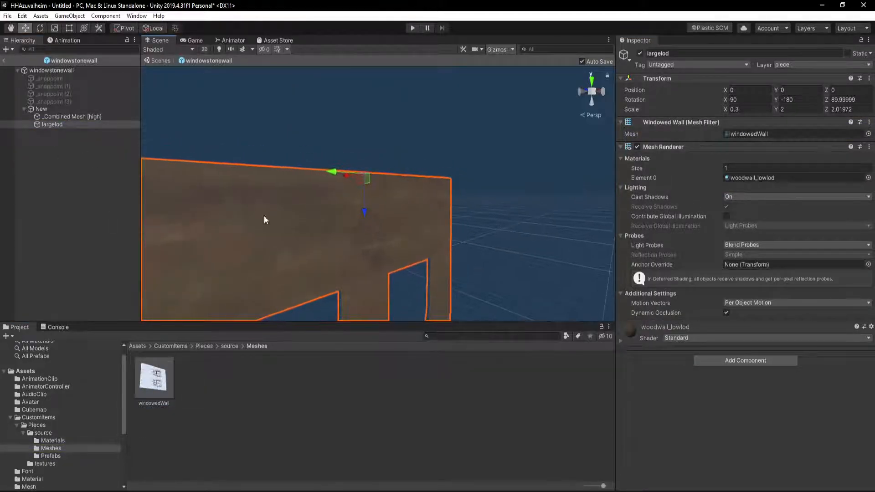
double_click(89, 117)
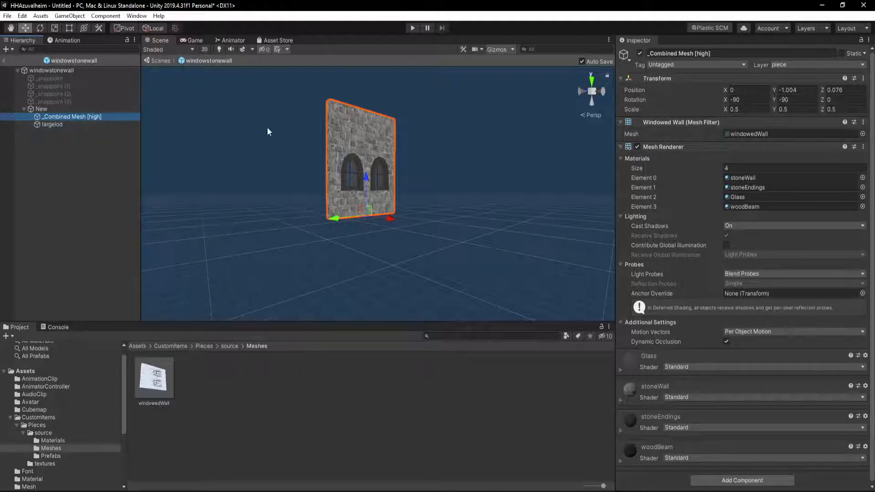
left_click(863, 122)
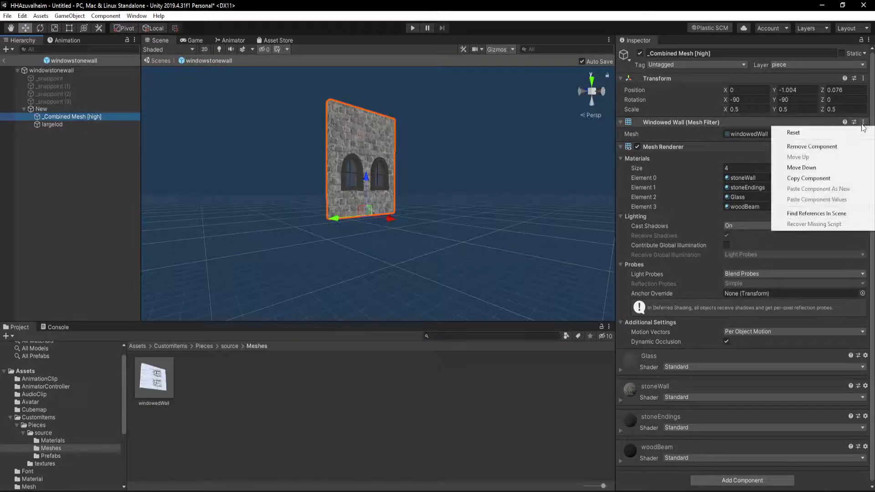
left_click(838, 179)
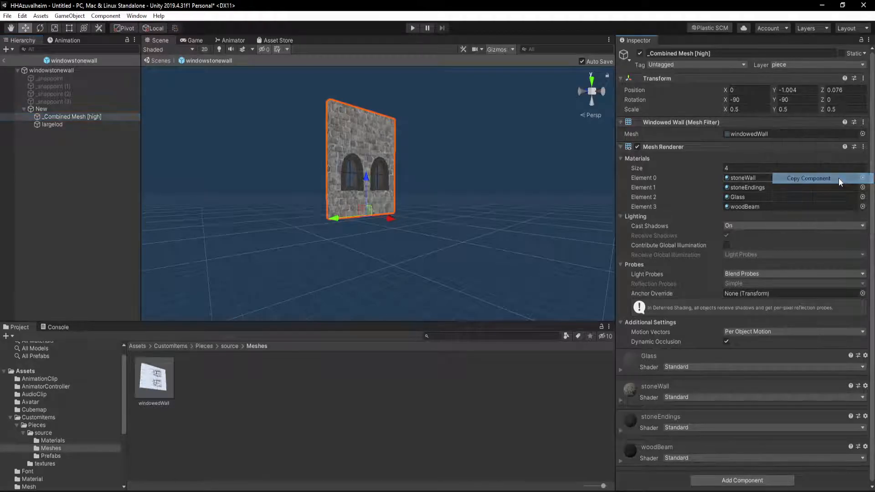
left_click(53, 124)
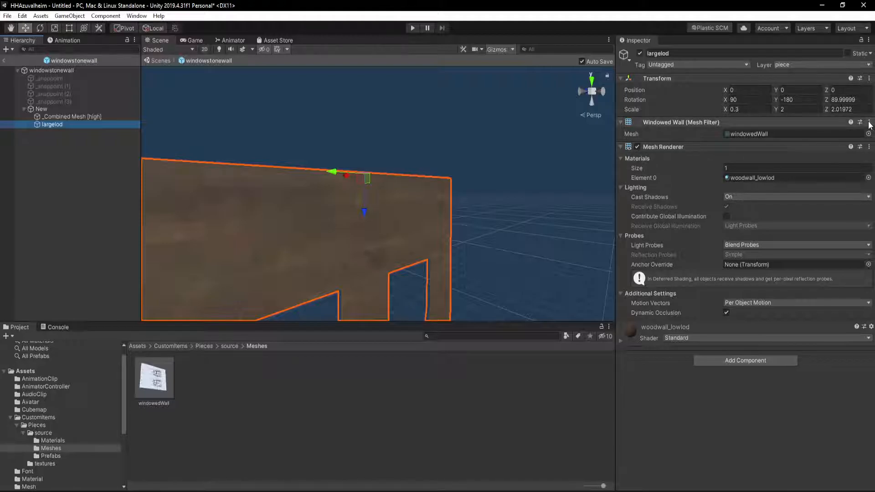
Step: Copy the Transform values of _Combined Mesh [high] onto the largelod object
double_click(83, 116)
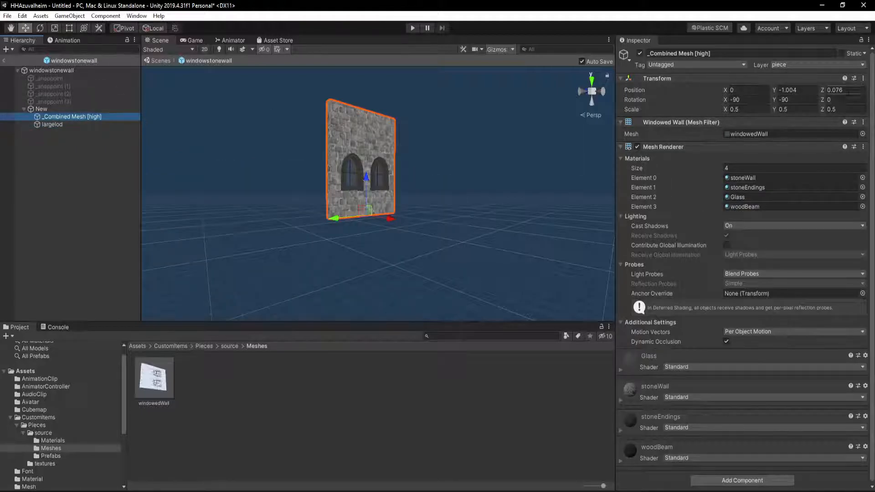
left_click(863, 78)
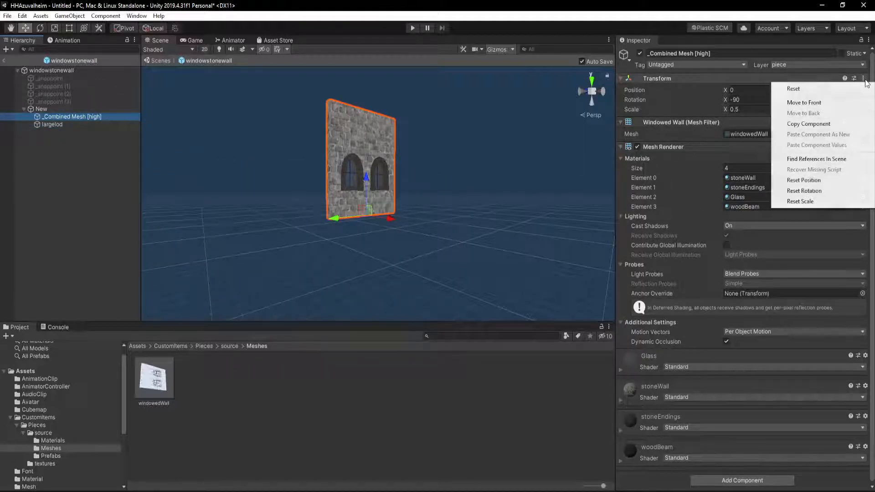
left_click(839, 124)
left_click(60, 124)
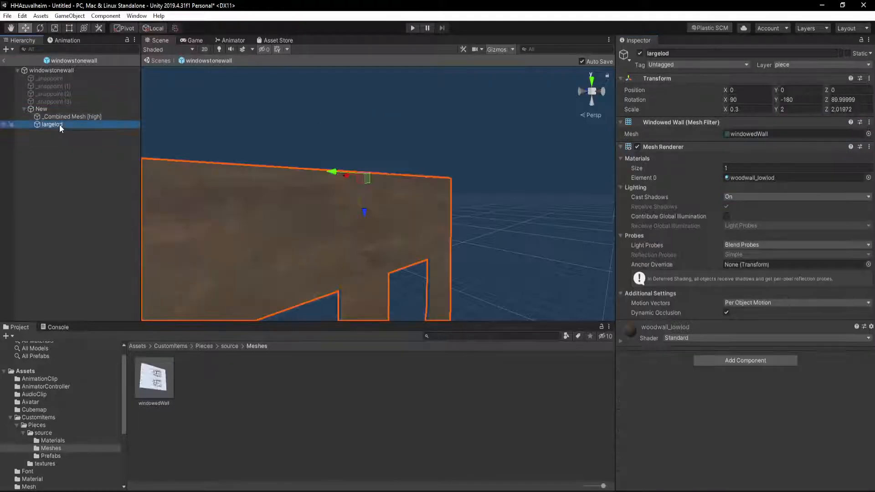
left_click(869, 78)
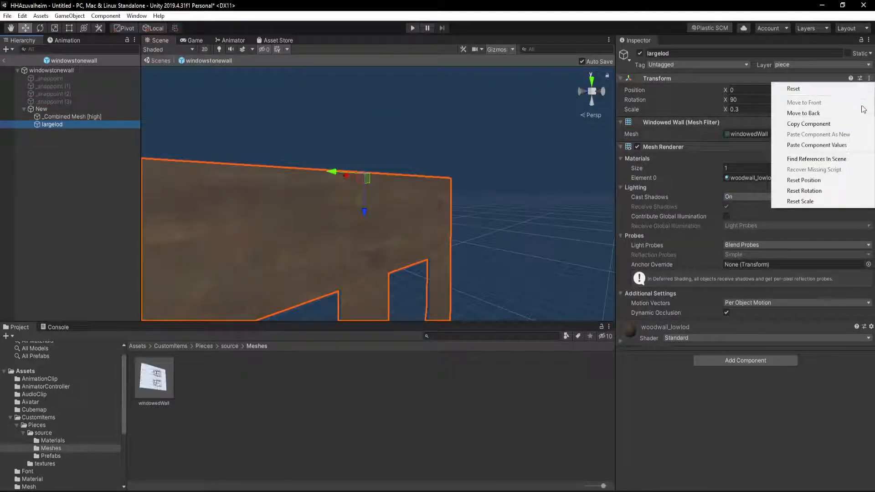
left_click(853, 146)
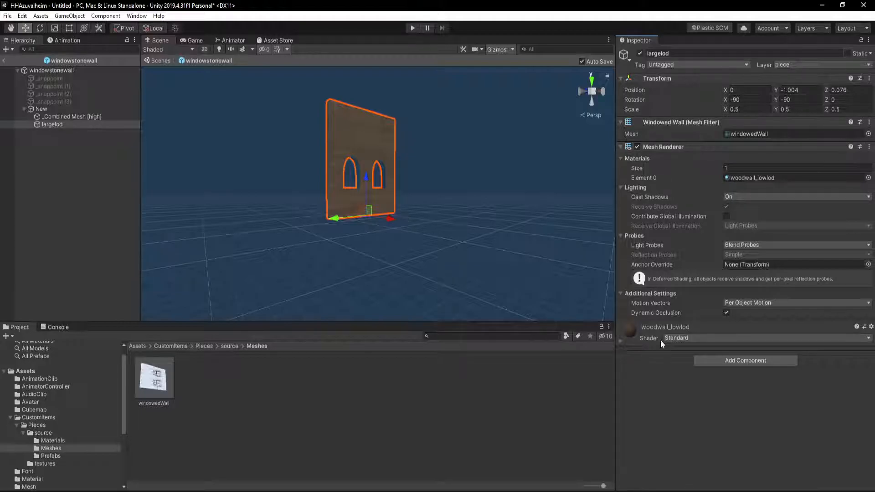
Step: Copy the Mesh Renderer values of _Combined Mesh [high] onto largelod and compare the two objects
left_click(72, 117)
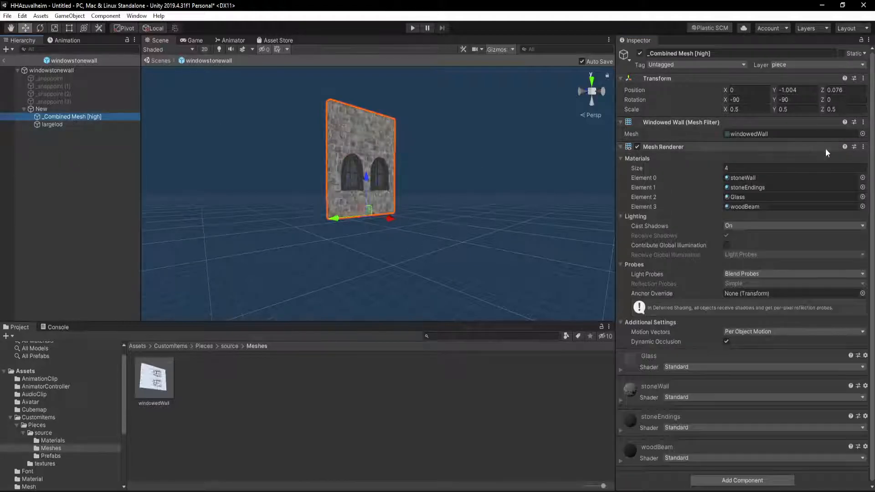
left_click(863, 147)
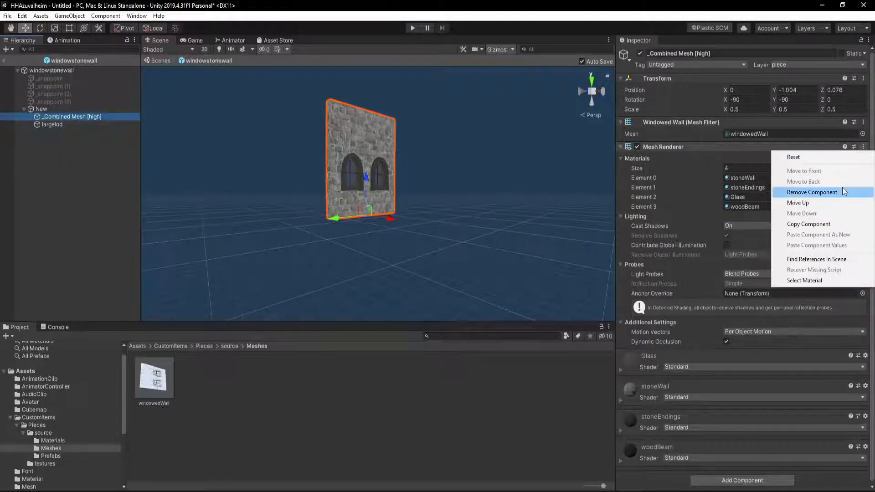
left_click(834, 223)
left_click(61, 126)
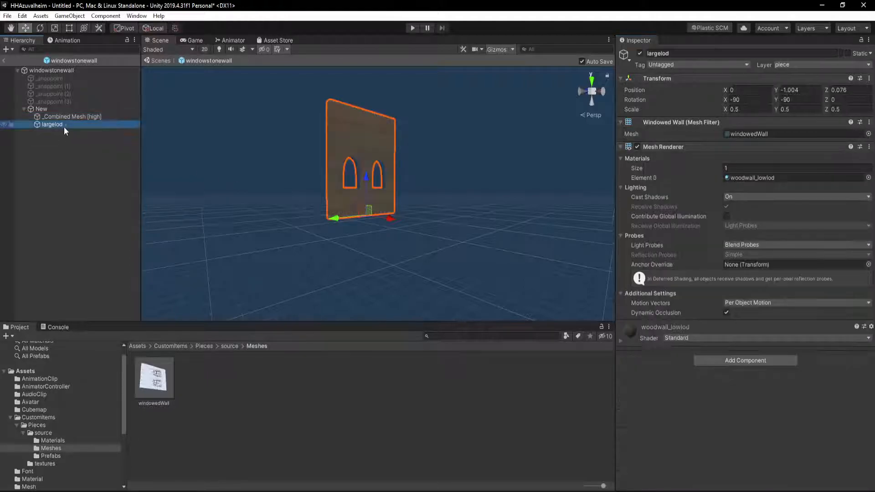
left_click(868, 147)
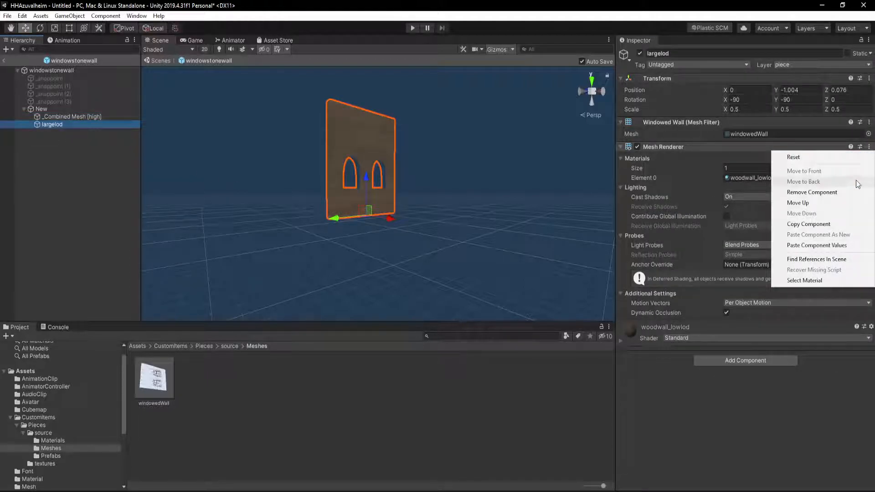
left_click(813, 246)
left_click(78, 117)
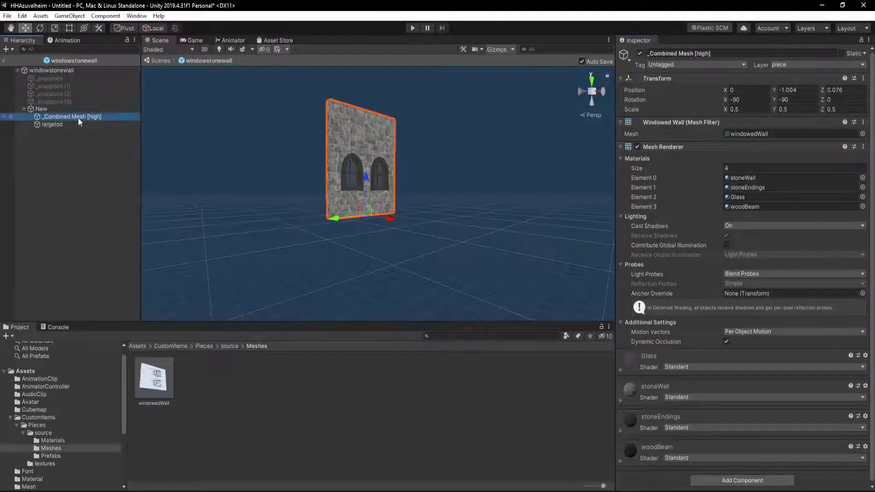
left_click(64, 125)
left_click(67, 116)
Step: Show the Piece script settings of the windowstonewall root object and check its icon and name
left_click(53, 71)
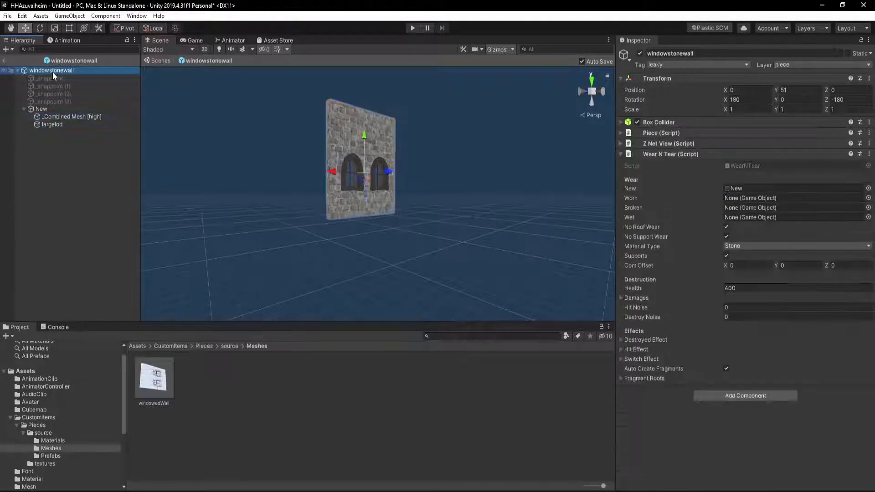
left_click(619, 132)
left_click(750, 220)
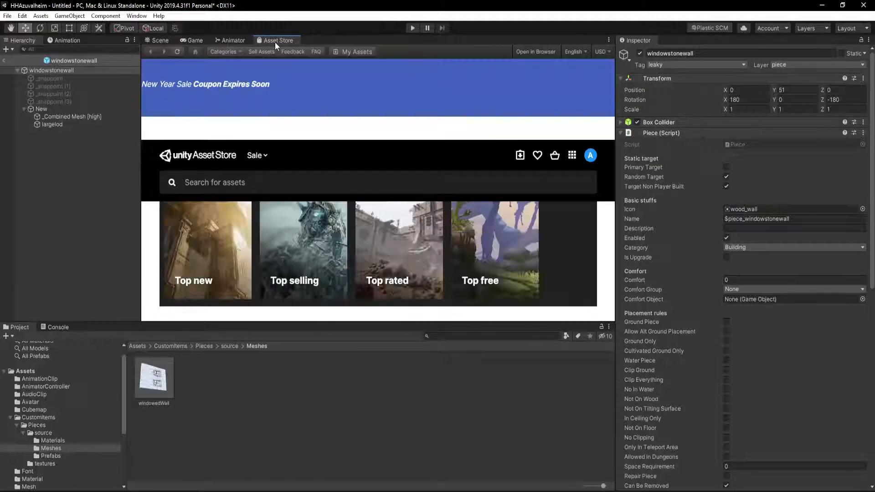
Step: Search the Unity Asset Store for "Preview Generator" and open the free Preview Generator asset by Stellar Giant, Inc
left_click(252, 182)
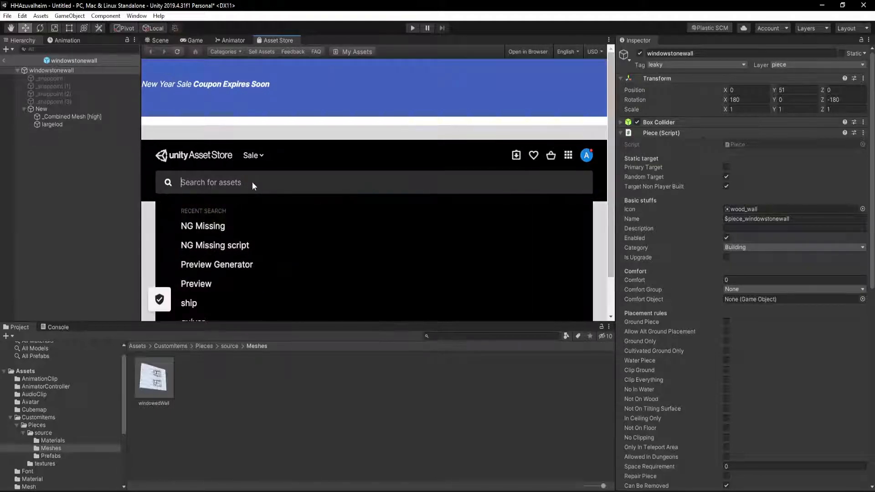
type("Preview")
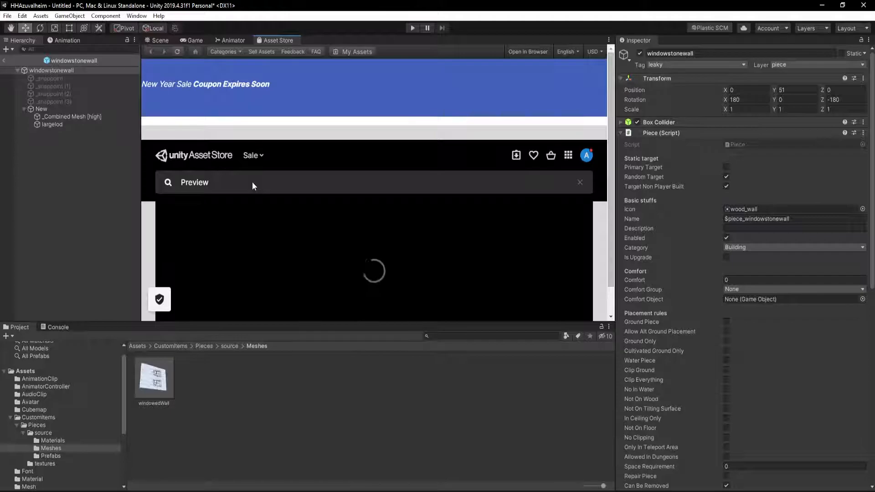
type(" Generator")
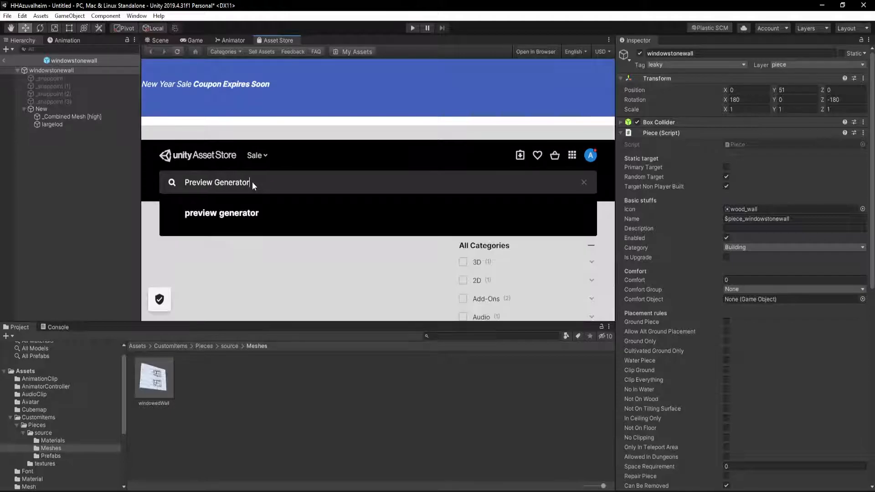
left_click(220, 221)
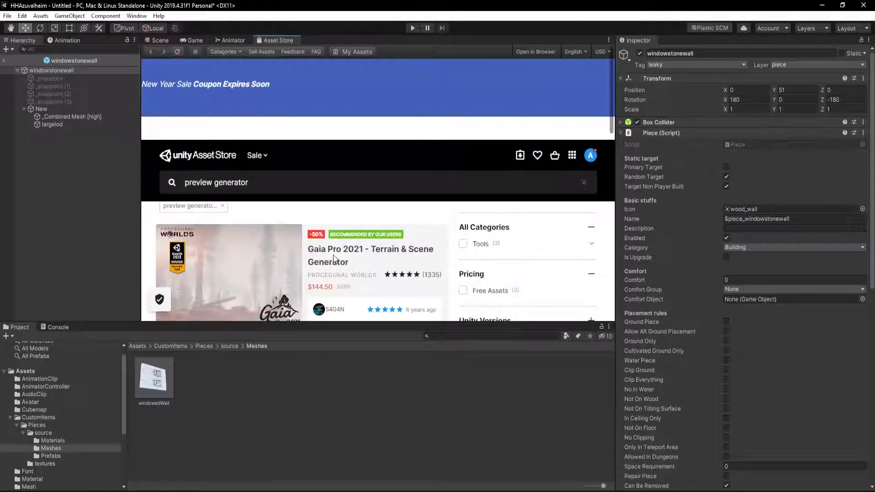
scroll(280, 273, "down", 5)
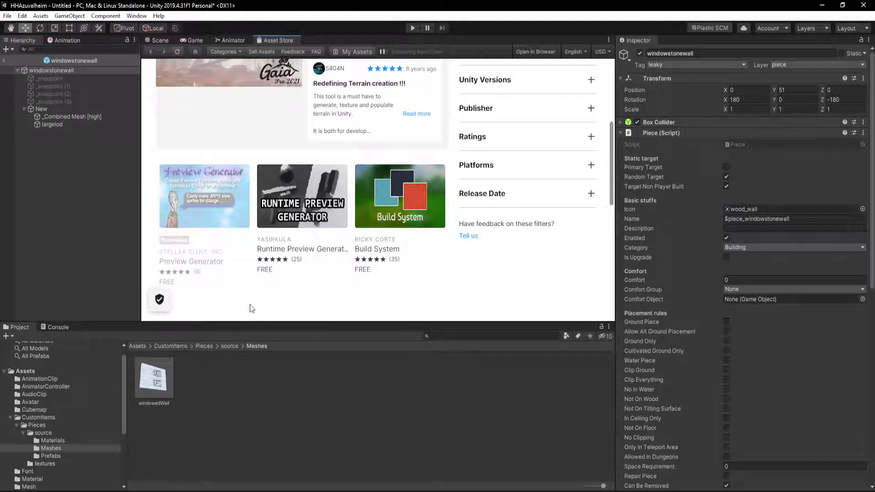
mouse_move(197, 208)
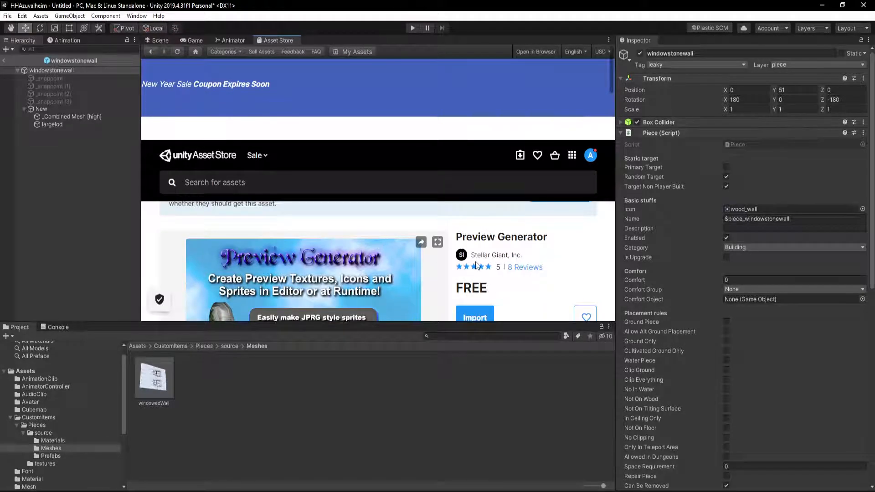
Step: Import the complete Preview Generator package into the project
scroll(476, 266, "down", 2)
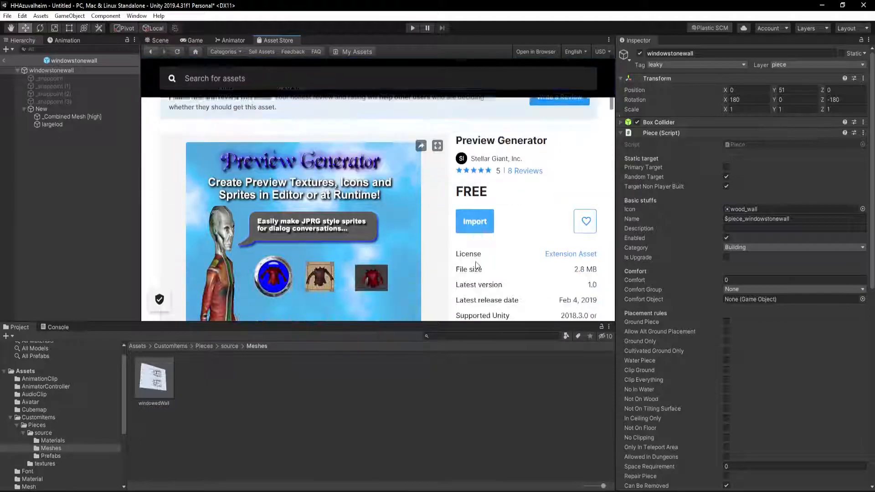
left_click(474, 223)
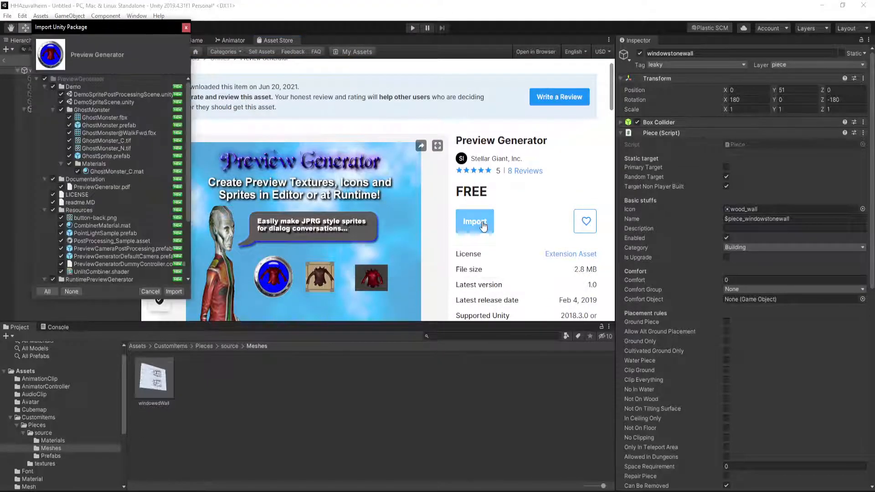
scroll(100, 112, "down", 3)
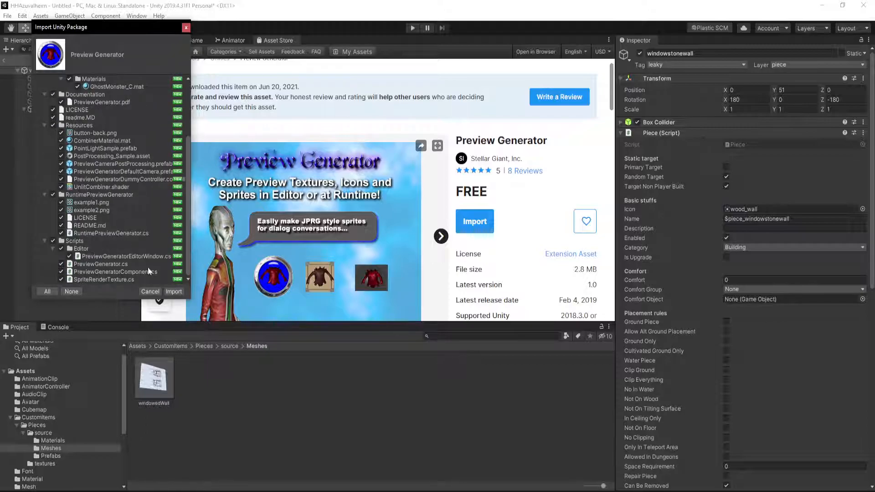
left_click(180, 292)
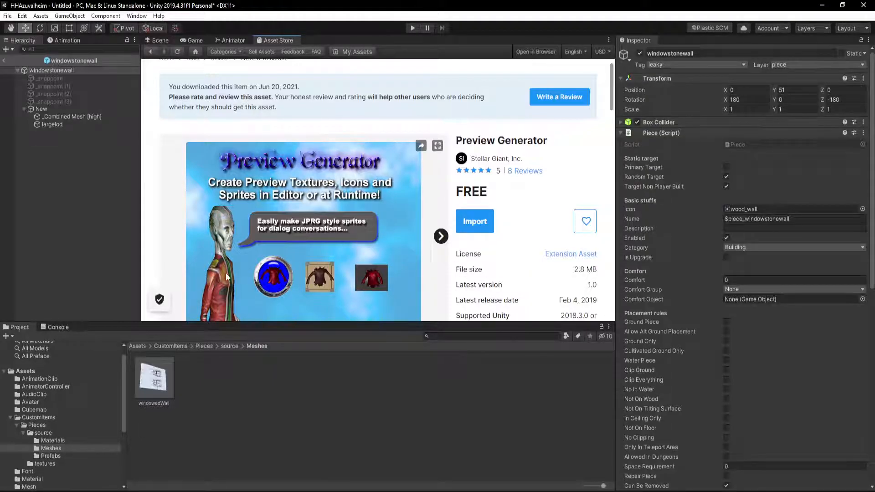
Step: Locate the wood_wall sprite assigned as the piece's icon and reveal its source texture file in File Explorer
left_click(157, 40)
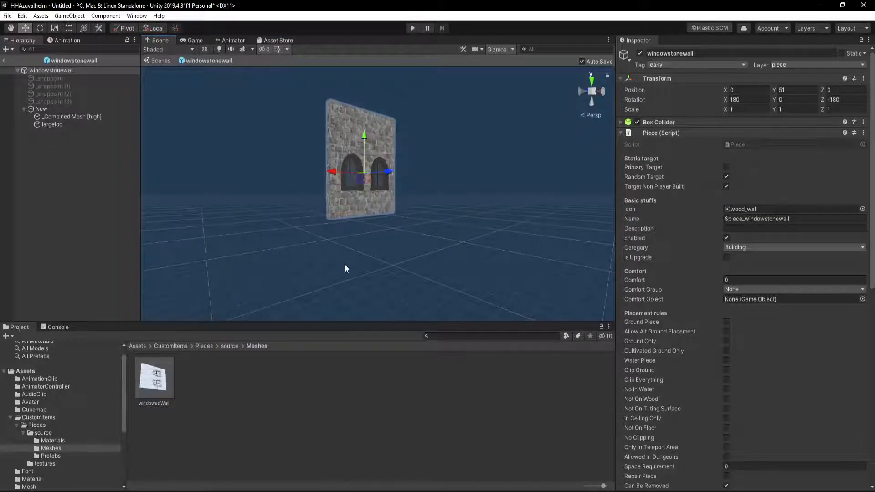
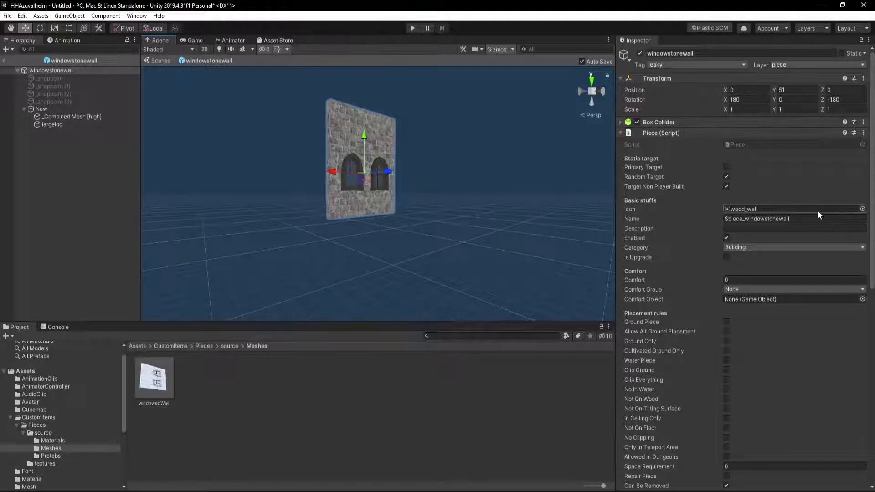
left_click(818, 209)
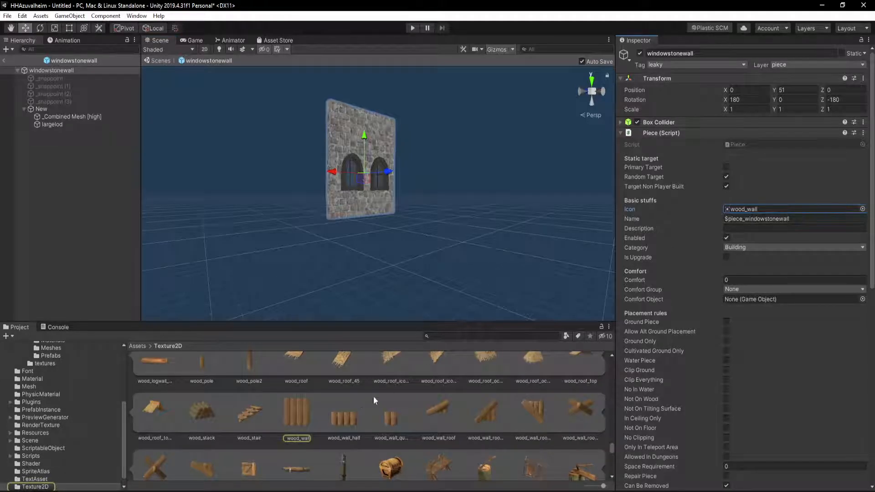
right_click(304, 416)
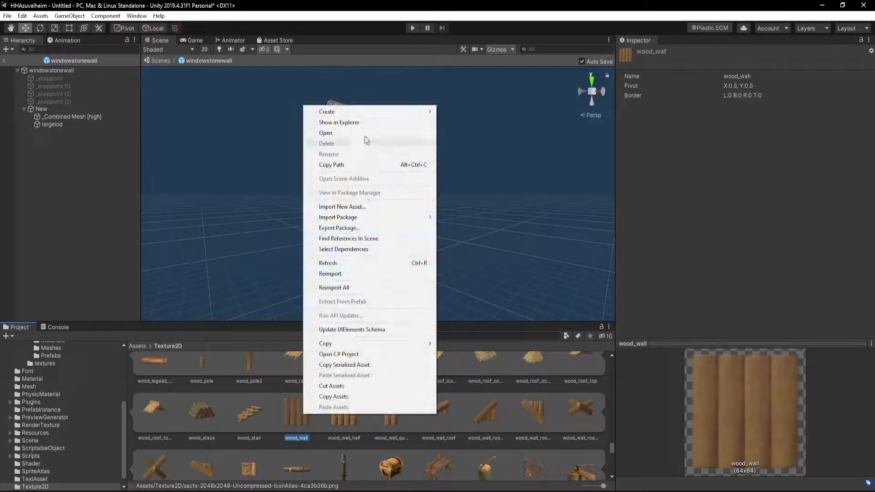
left_click(360, 122)
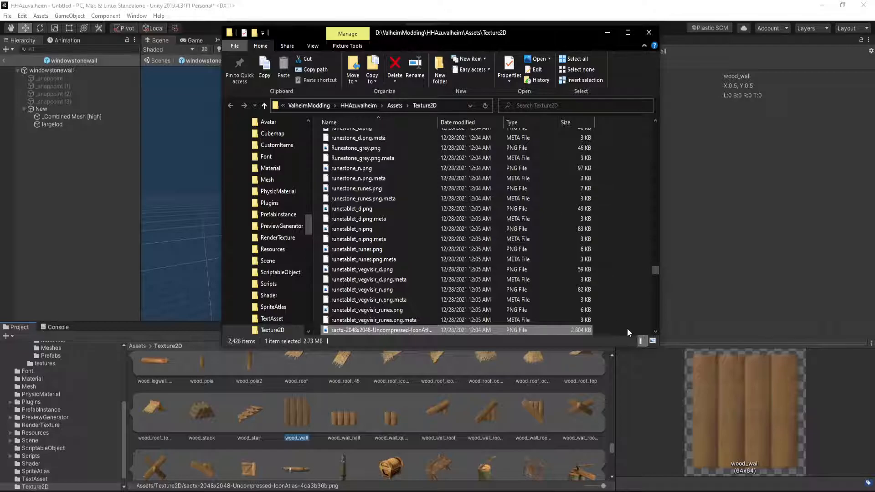
Step: Point out the sactx-2048x2048 icon atlas PNG in the Texture2D folder and close File Explorer
left_click(627, 328)
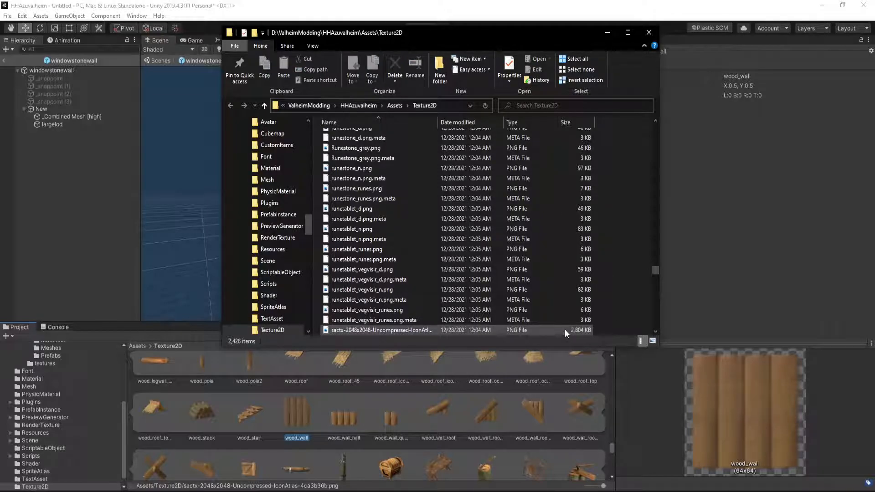
left_click(565, 329)
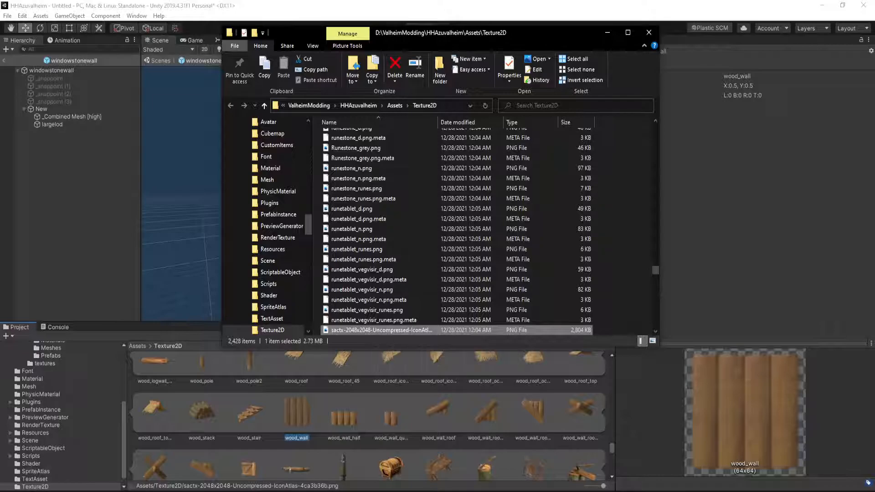
left_click(649, 33)
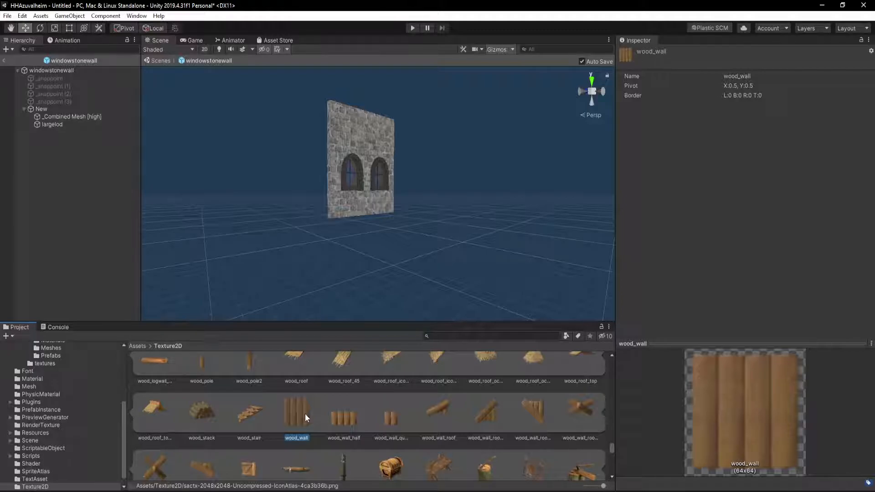
Step: Check the _Combined Mesh [high] and largelod objects and open the windowedWall(Clone) prefab from the source Prefabs folder
left_click(69, 117)
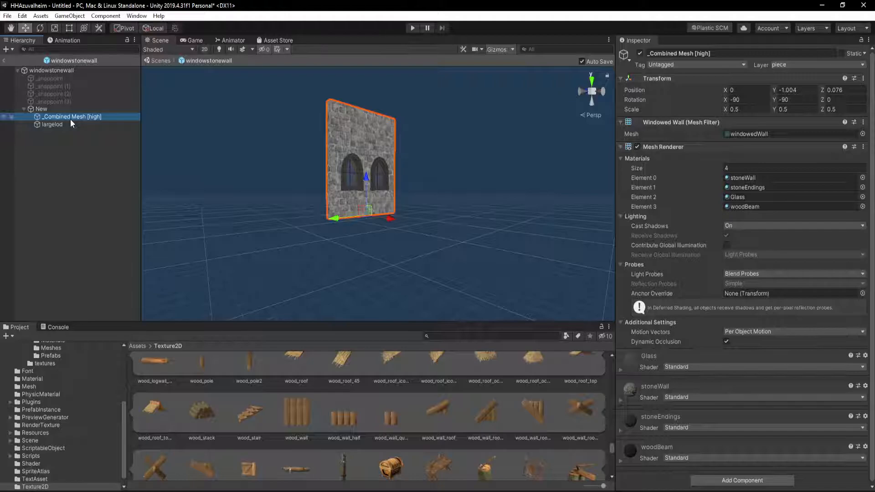
left_click(68, 126)
scroll(68, 398, "up", 3)
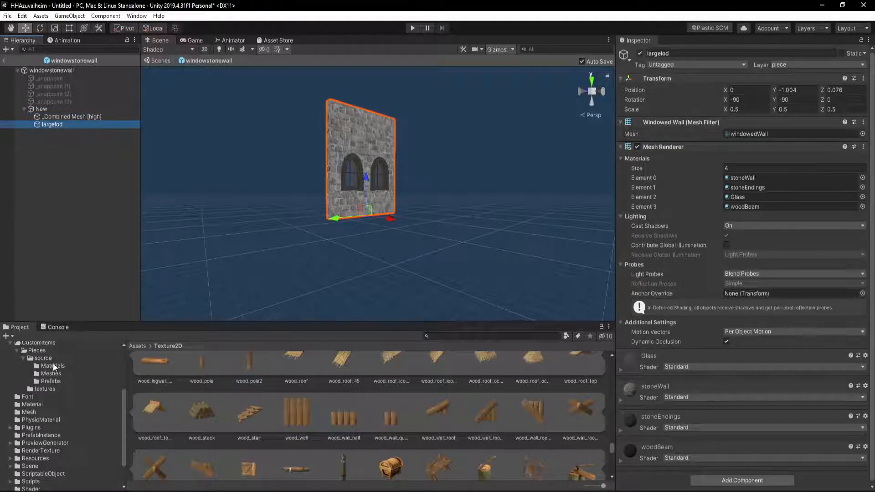
left_click(47, 381)
double_click(151, 375)
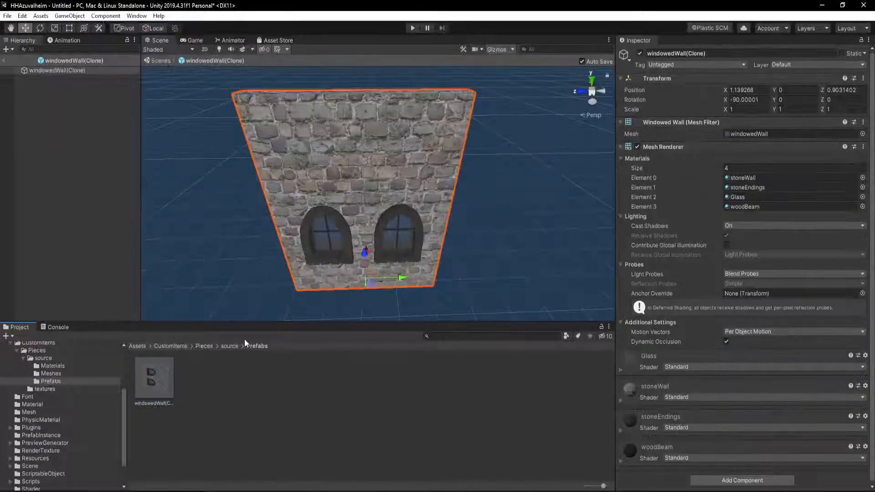
Step: Reopen the windowstonewall prefab from the Pieces folder and look through the prefab asset's component settings
left_click(204, 346)
left_click(244, 379)
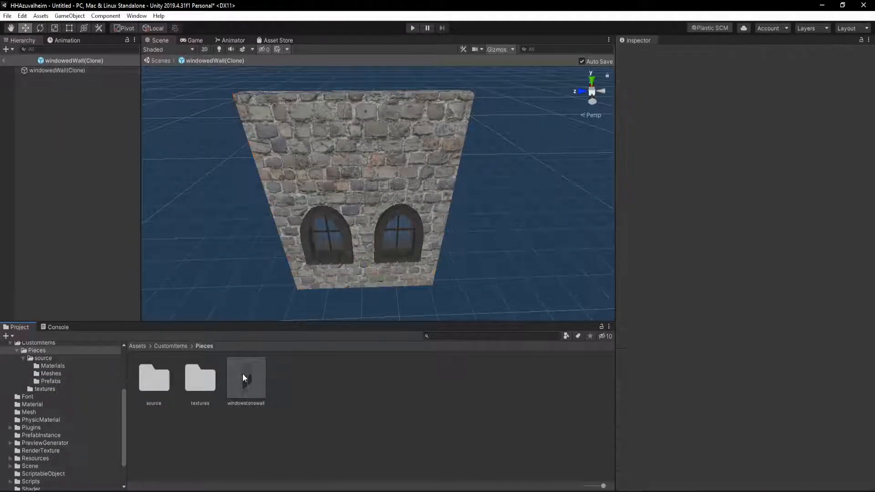
double_click(243, 379)
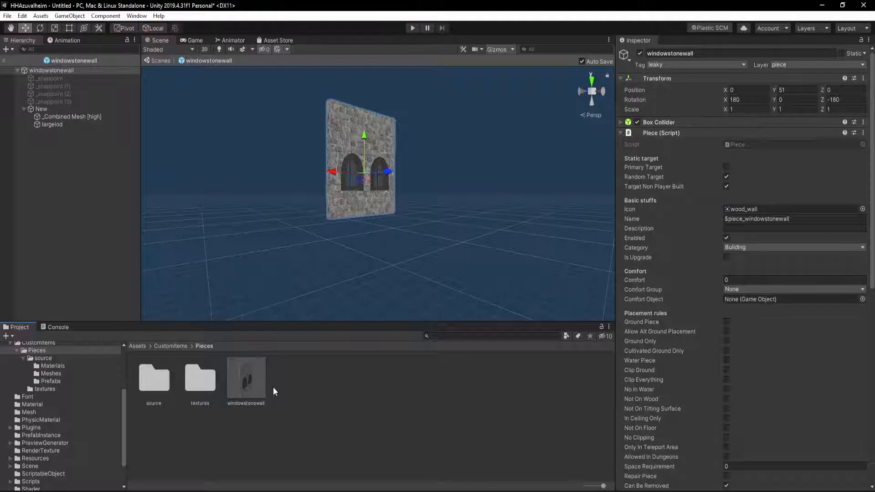
left_click(245, 385)
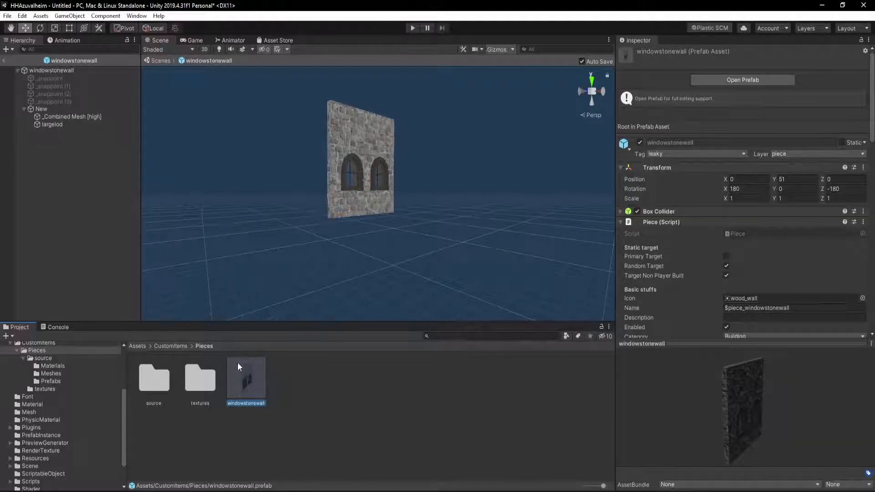
scroll(698, 261, "down", 6)
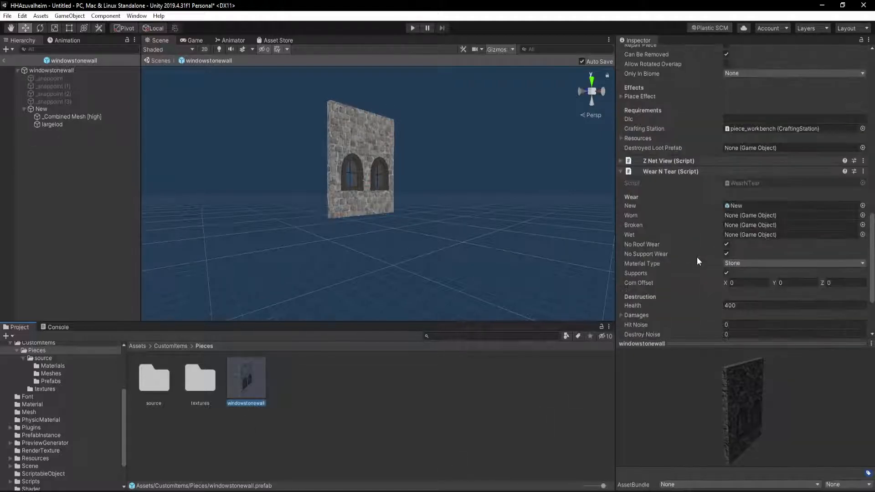
scroll(699, 261, "up", 6)
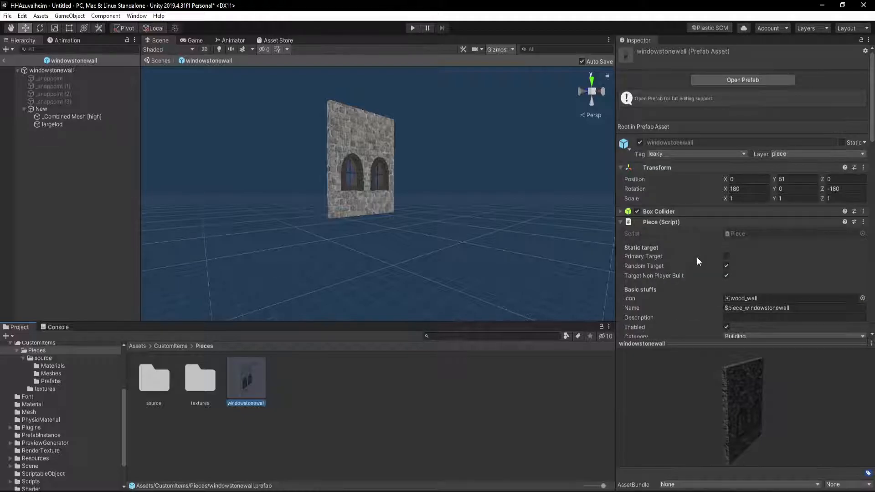
Step: Open the Preview Generator window and move it clear of the main editor so the hierarchy stays accessible
left_click(138, 17)
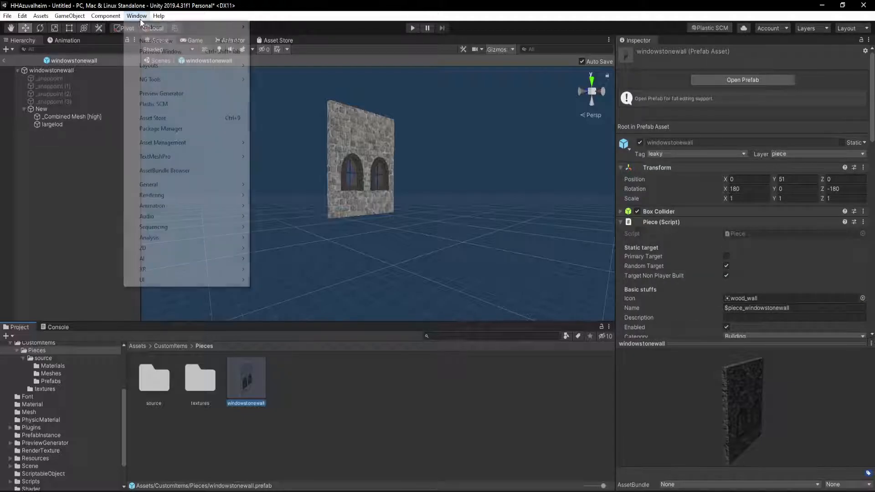
left_click(172, 94)
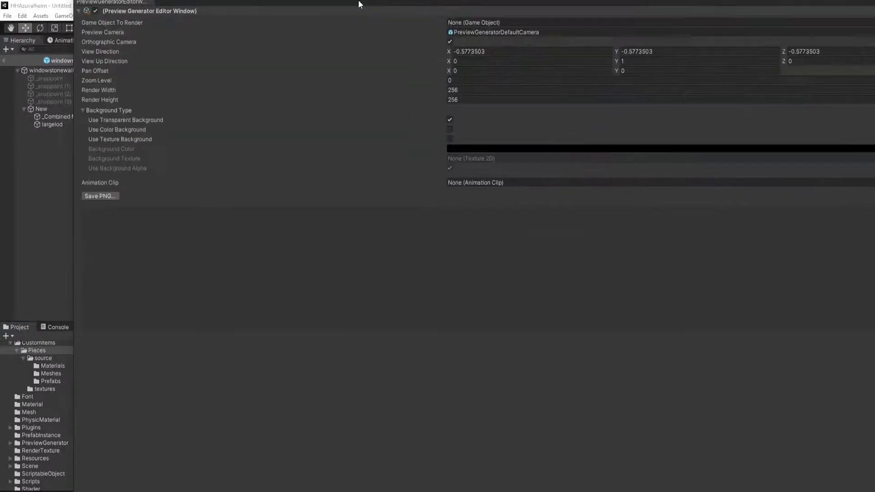
left_click_drag(514, 5, 355, 40)
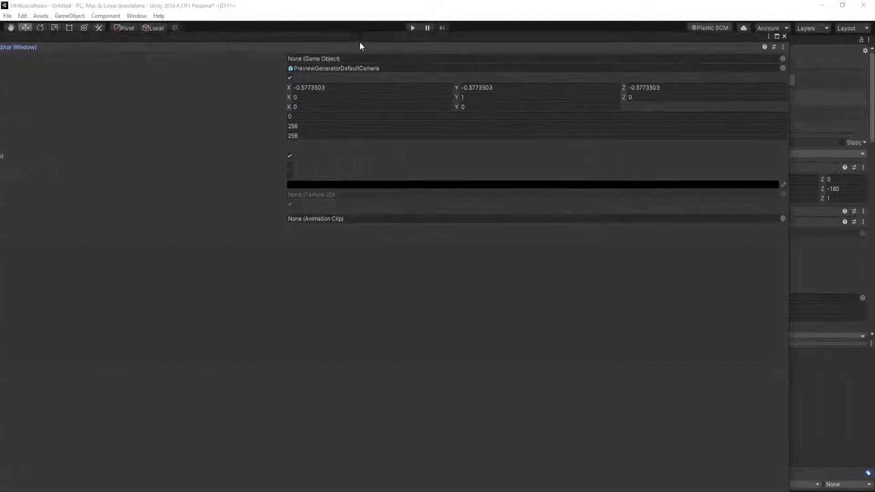
left_click(777, 37)
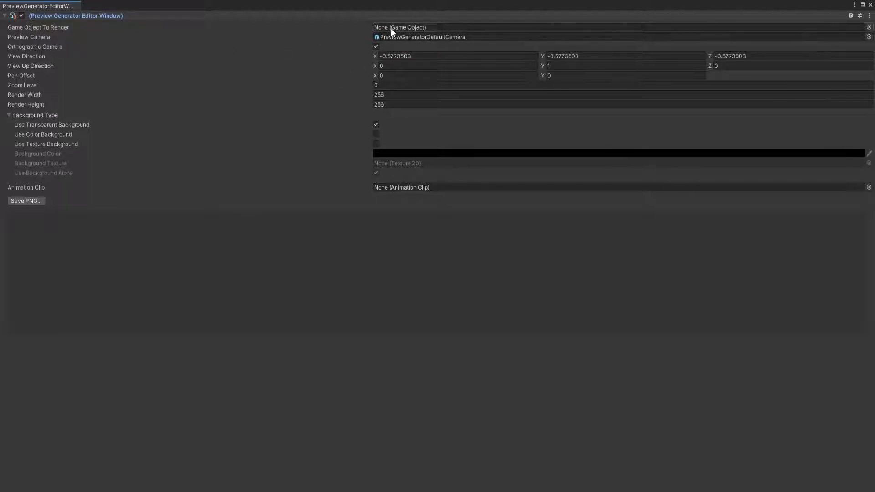
left_click_drag(408, 2, 0, 3)
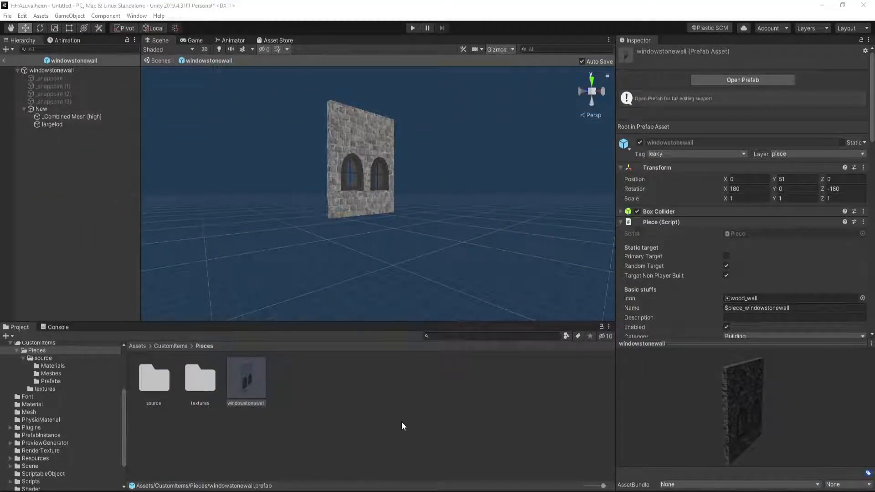
Step: Assign _Combined Mesh [high] from the windowstonewall prefab as the Preview Generator's Game Object To Render
left_click(381, 408)
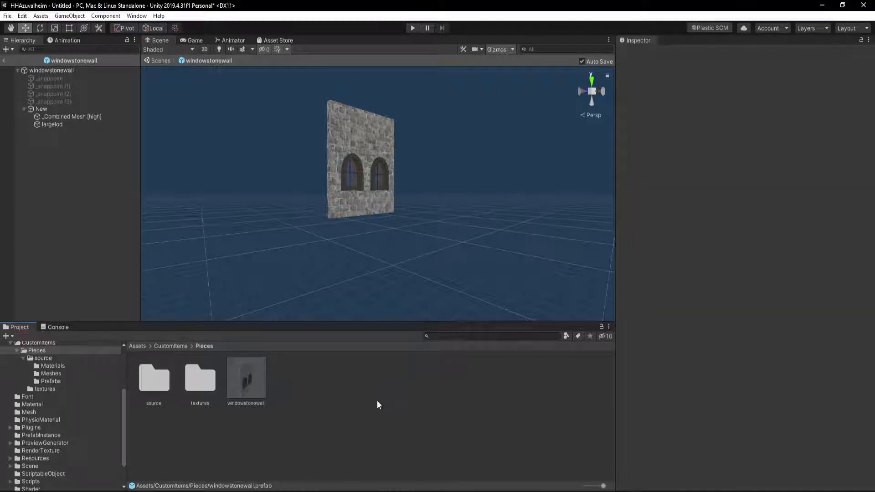
left_click(260, 373)
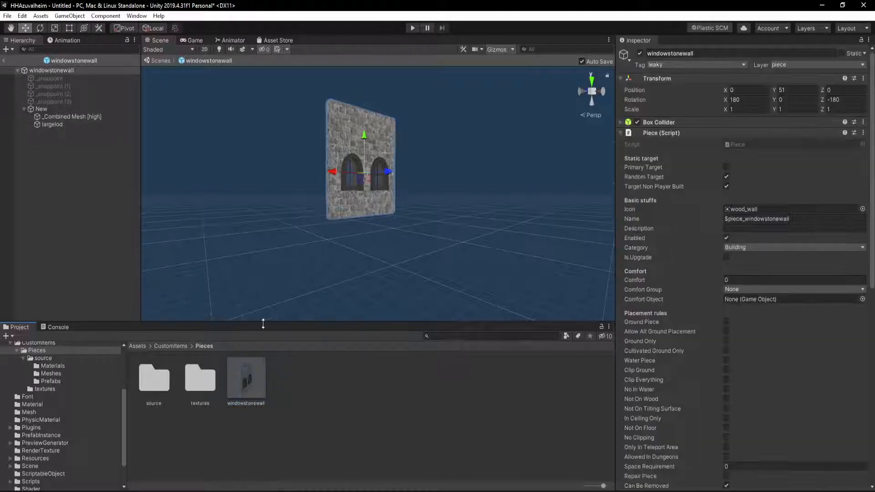
left_click(71, 117)
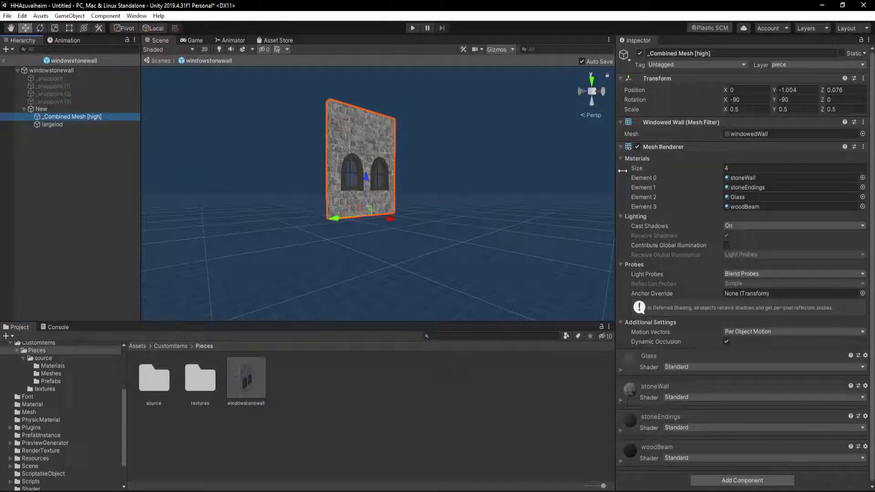
left_click(749, 134)
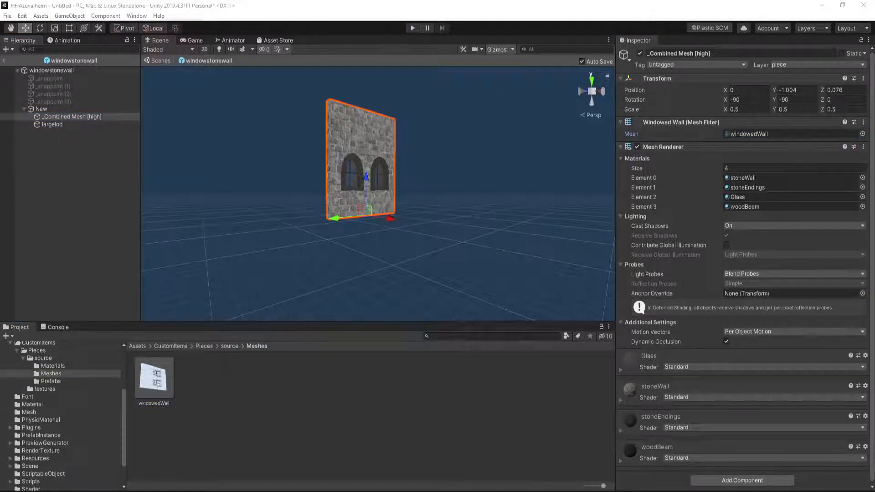
left_click(72, 117)
left_click_drag(0, 152, 618, 2)
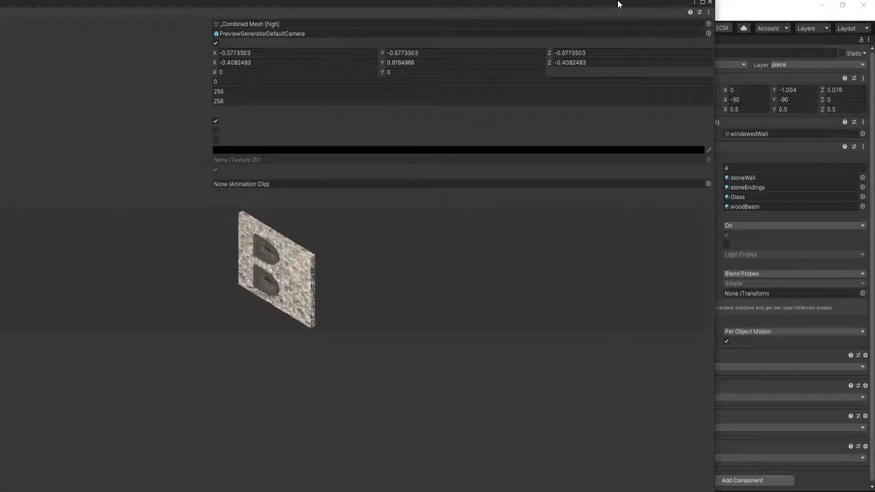
Step: Maximize the Preview Generator and rotate the preview until the wall stands upright, facing front with both windows at the lower half
left_click(701, 3)
left_click_drag(438, 277, 411, 269)
left_click_drag(437, 305, 454, 283)
mouse_move(409, 264)
left_mouse_down()
mouse_move(423, 266)
mouse_move(394, 268)
left_mouse_up()
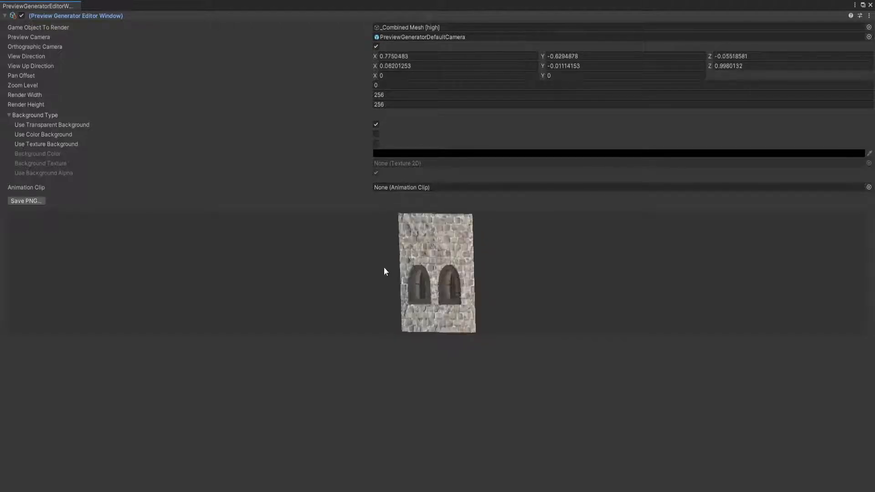
left_click_drag(434, 296, 8, 217)
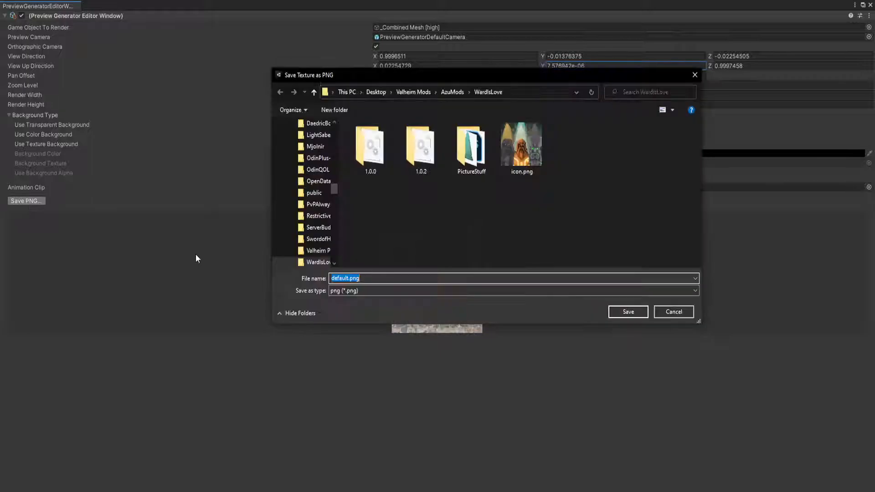
Step: Save the preview image as default.png in HHAzuvalheim's Assets/CustomItems/Pieces folder and close the Preview Generator
left_click_drag(335, 190, 337, 122)
scroll(302, 220, "down", 3)
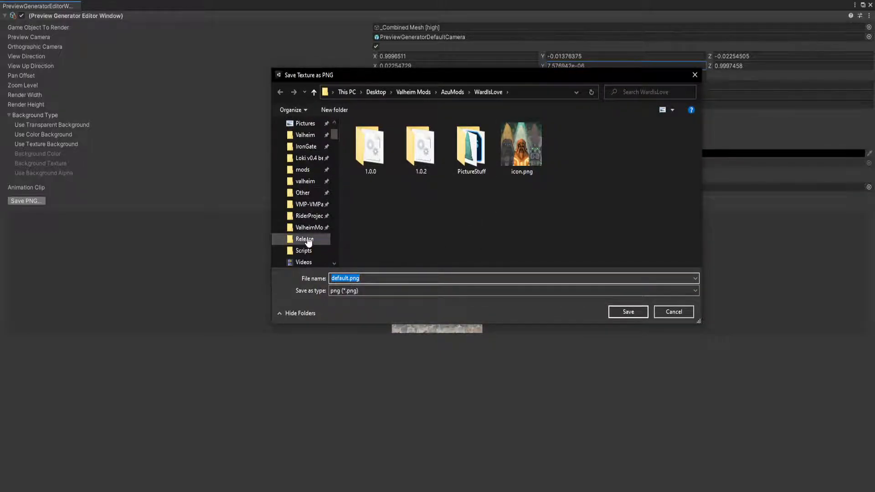
left_click(301, 216)
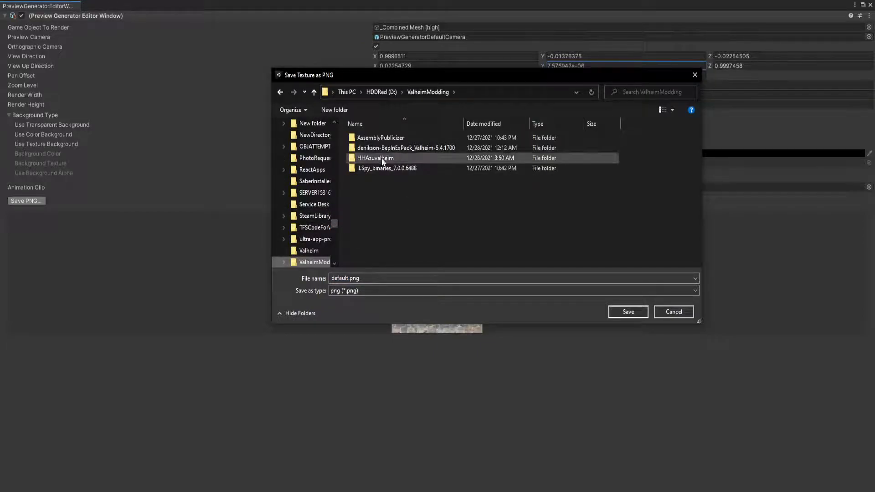
double_click(380, 157)
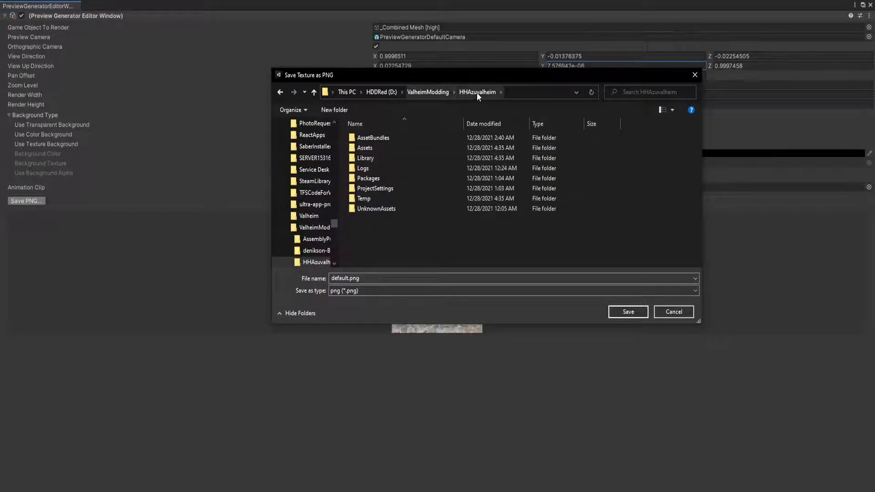
double_click(373, 147)
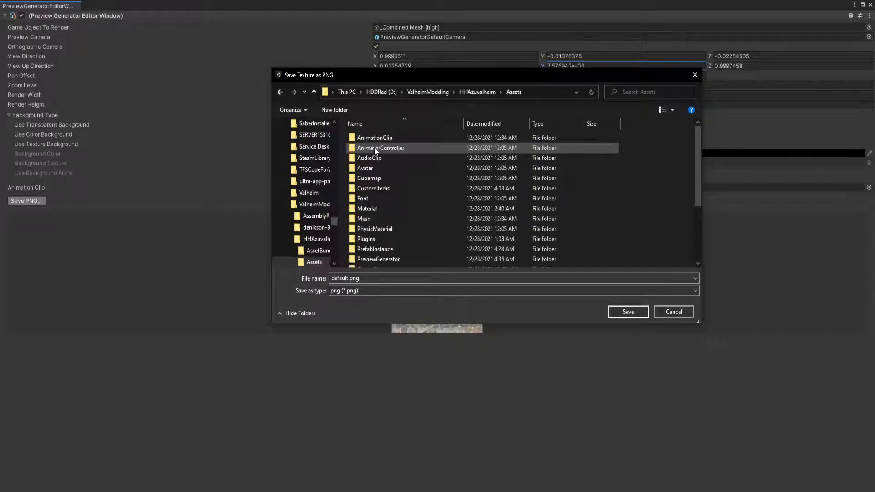
double_click(388, 187)
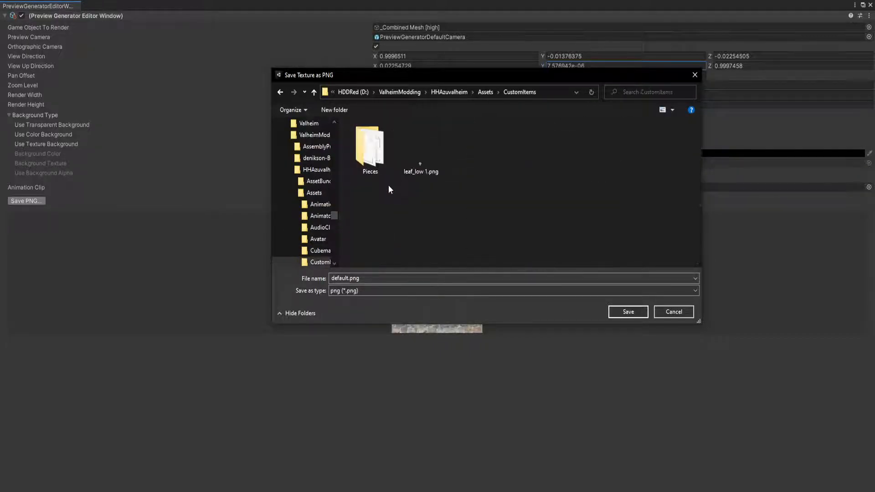
double_click(372, 148)
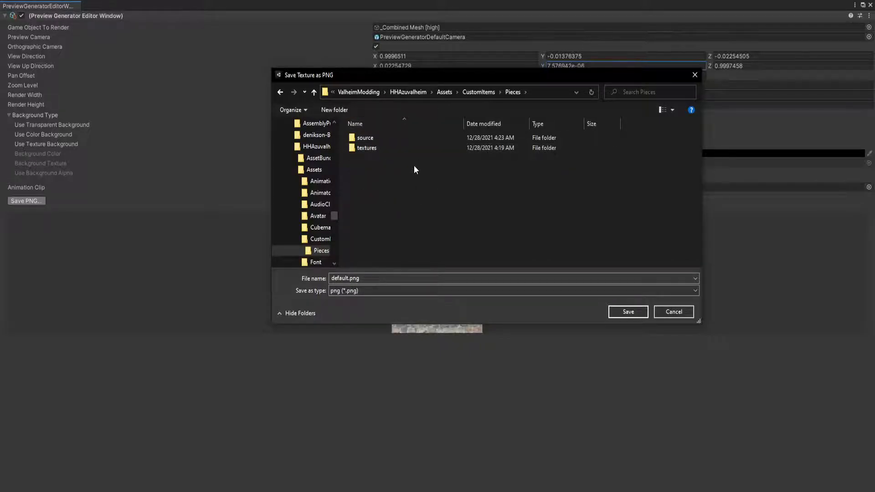
left_click(626, 312)
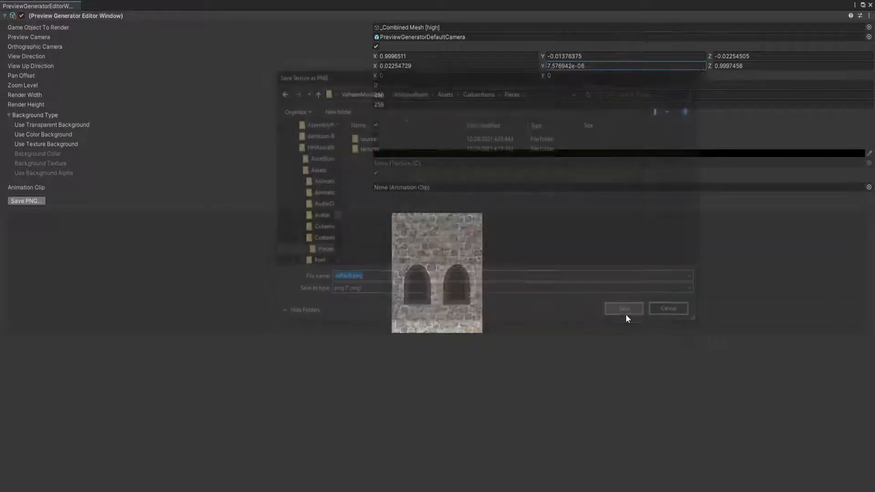
left_click(870, 5)
Step: Look for the saved default.png in the project's source, Pieces and CustomItems folders, ending in the Pieces folder
left_click(208, 444)
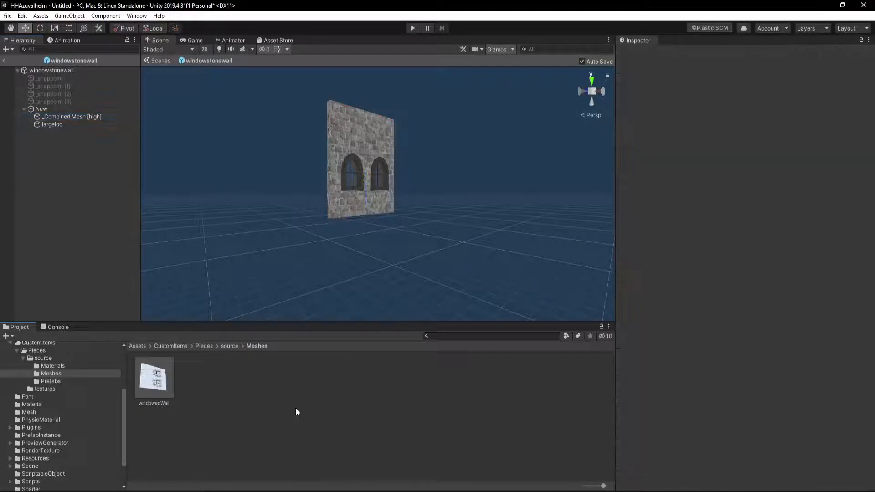
left_click(229, 346)
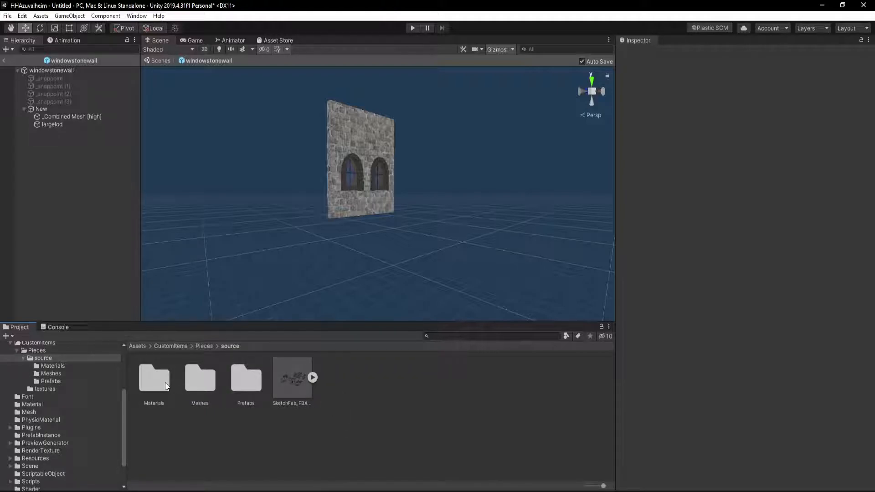
left_click(204, 346)
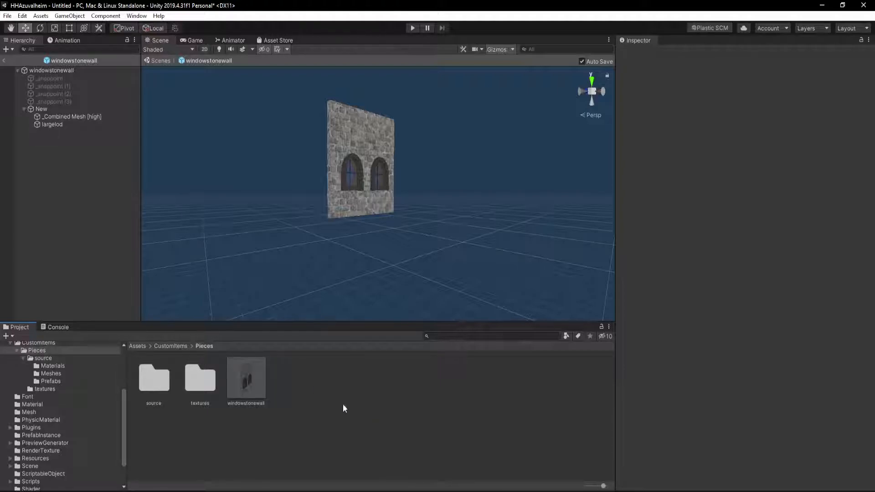
left_click(172, 347)
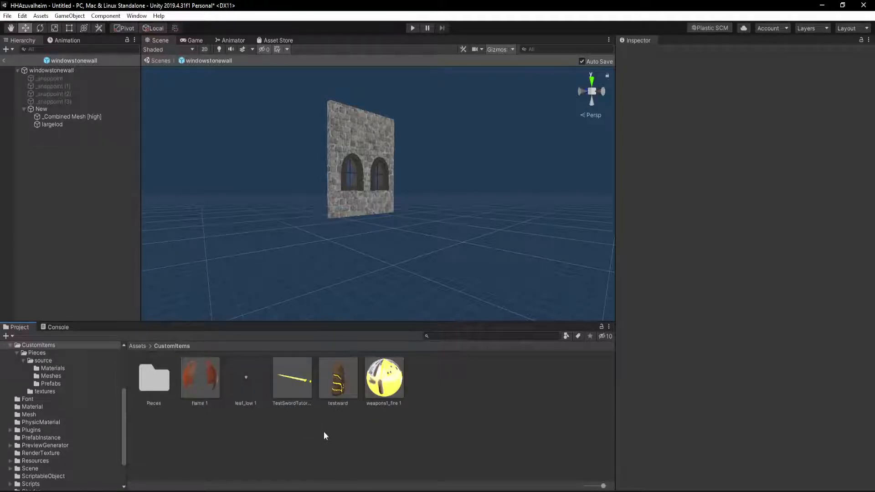
double_click(152, 378)
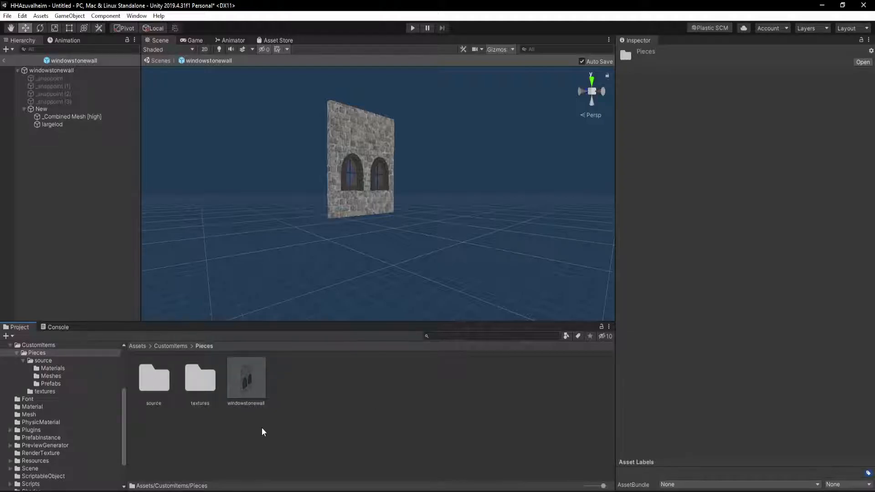
Step: Check the textures folder for the saved default.png and return to the Pieces folder
double_click(200, 382)
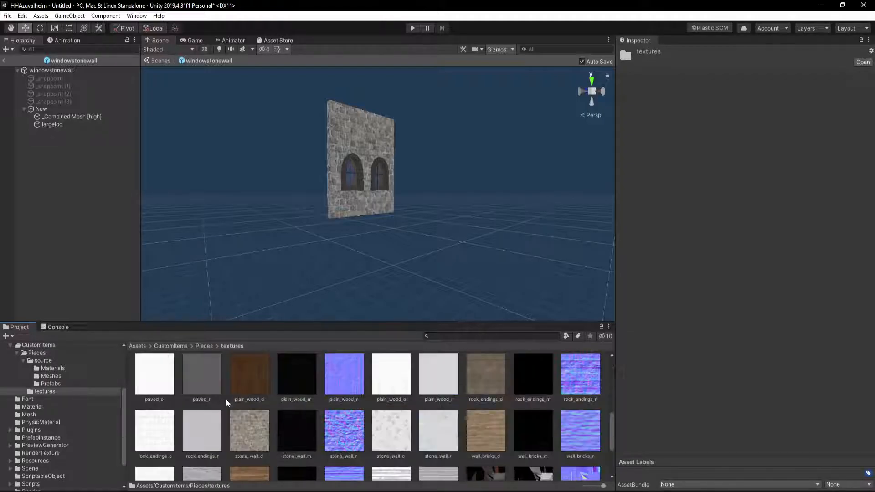
left_click(200, 346)
left_click(330, 384)
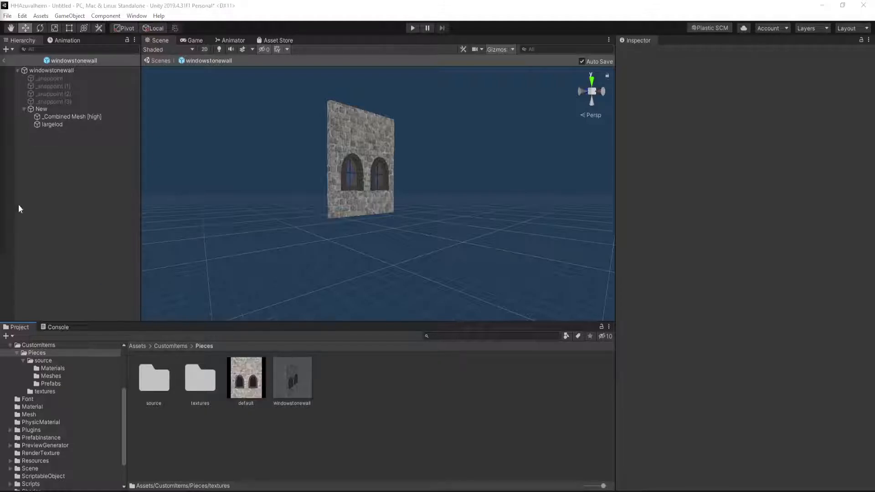
left_click(257, 10)
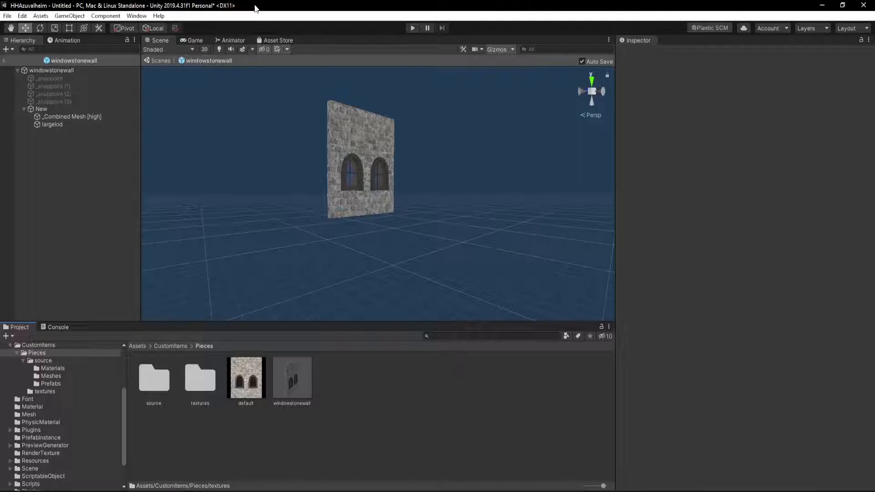
Step: Set default.png's Texture Type to Sprite (2D and UI) and its Max Size to 64
left_click(255, 380)
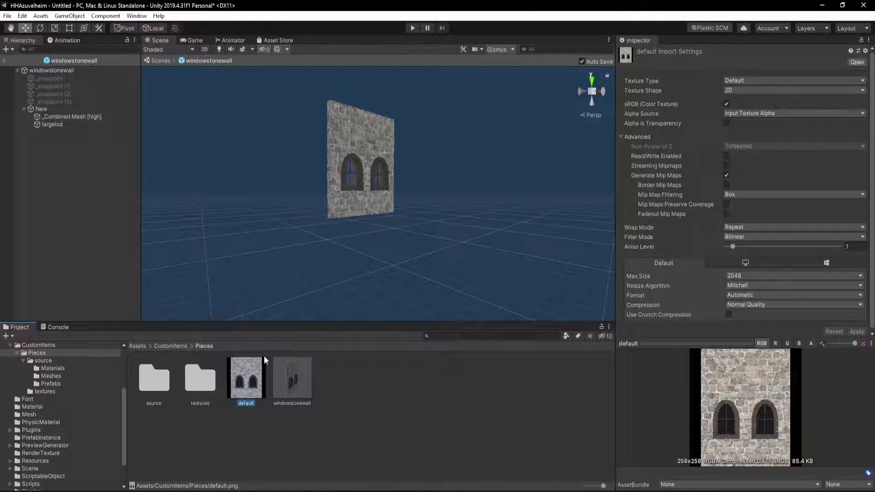
left_click(755, 81)
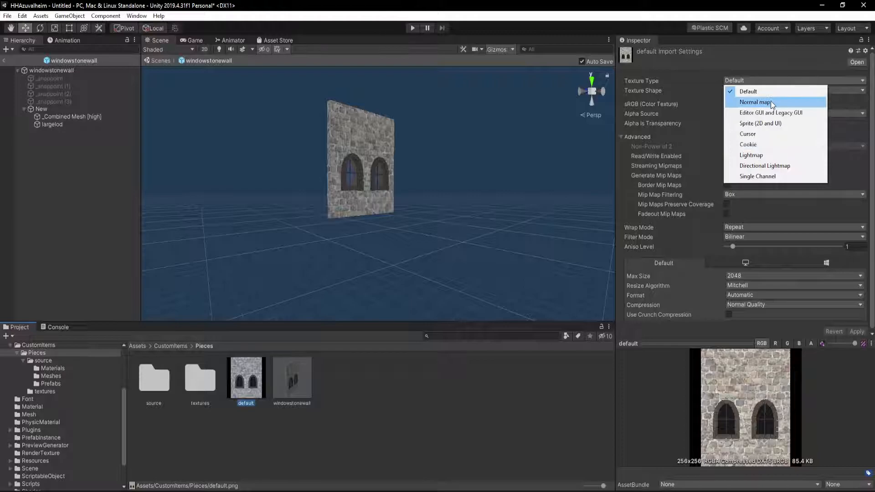
left_click(776, 124)
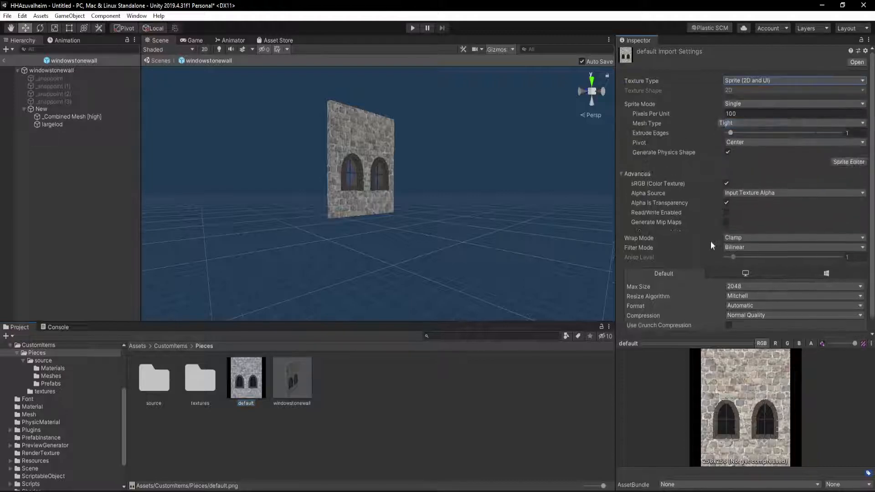
scroll(751, 232, "down", 1)
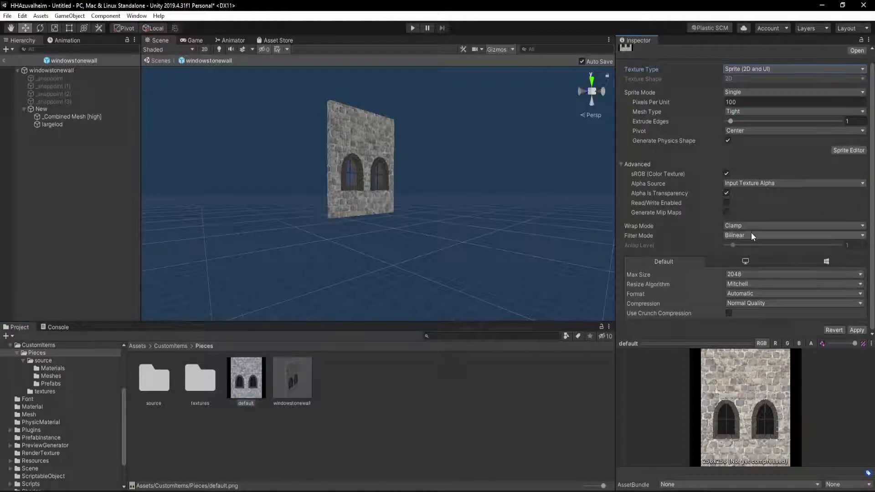
left_click(739, 274)
left_click(755, 295)
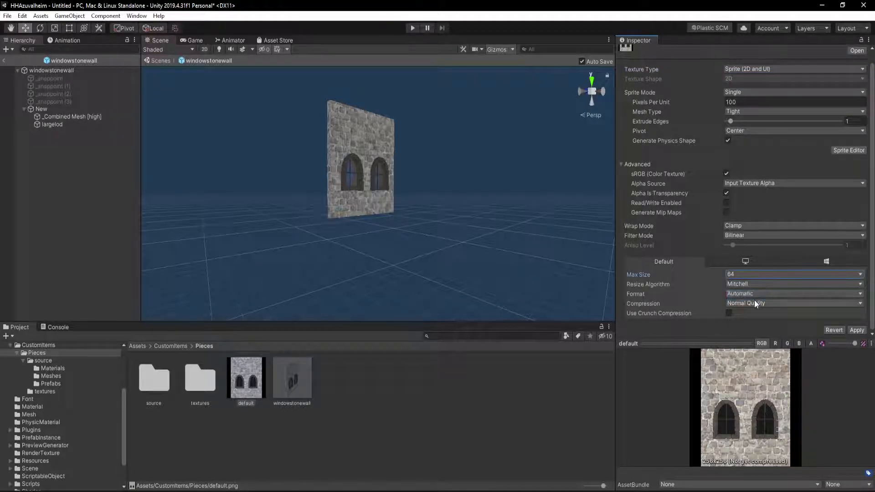
Step: Set default.png's compression to Low Quality with crunch compression at quality 100, and apply the import settings
left_click(753, 303)
left_click(754, 325)
left_click(729, 313)
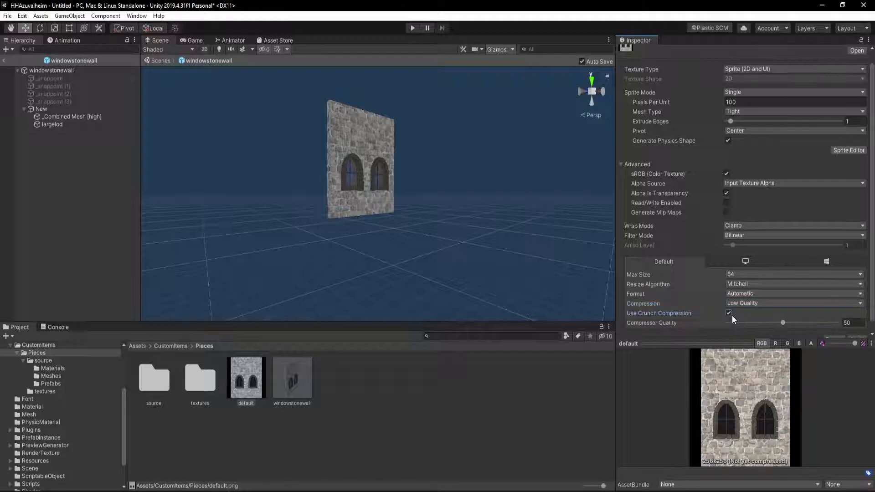
left_click_drag(772, 321, 842, 323)
scroll(803, 298, "down", 1)
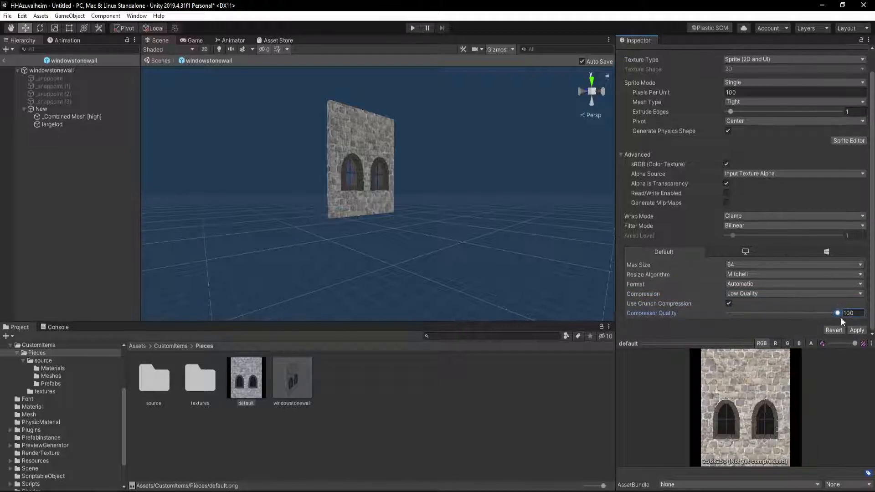
left_click(857, 330)
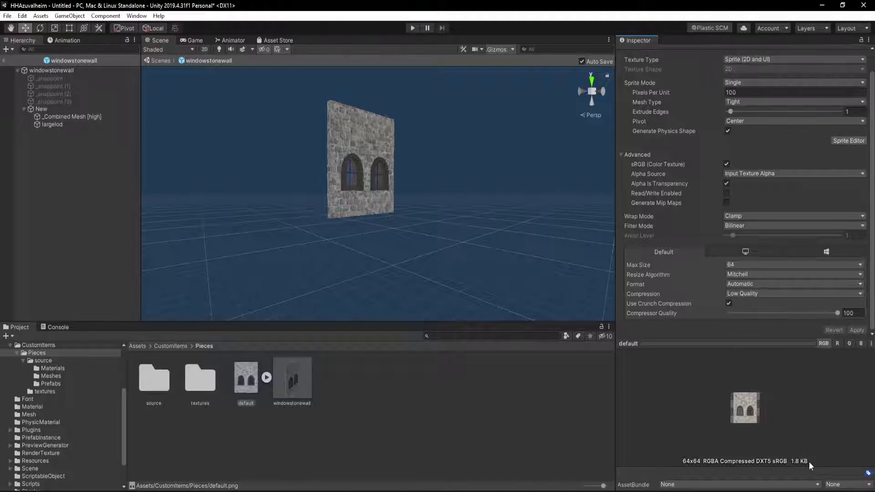
Step: Assign the default sprite as the Icon in the windowstonewall root object's Piece script
left_click(82, 116)
left_click(59, 70)
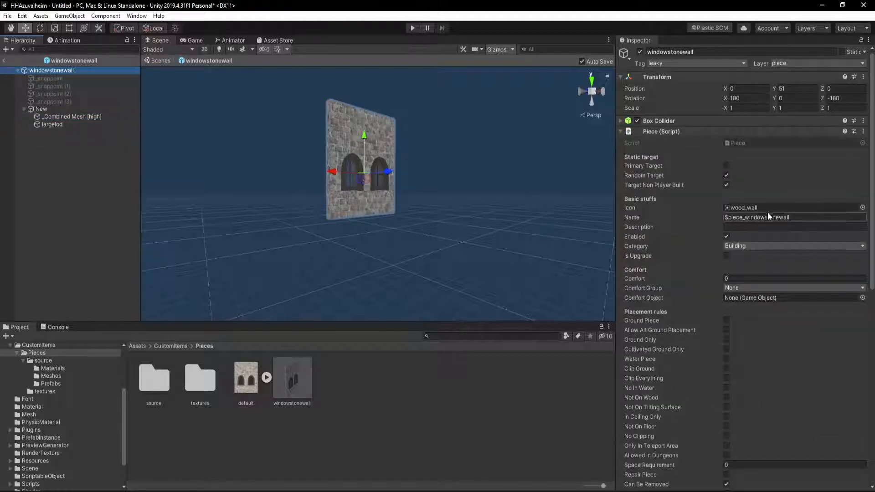
left_click_drag(245, 377, 794, 212)
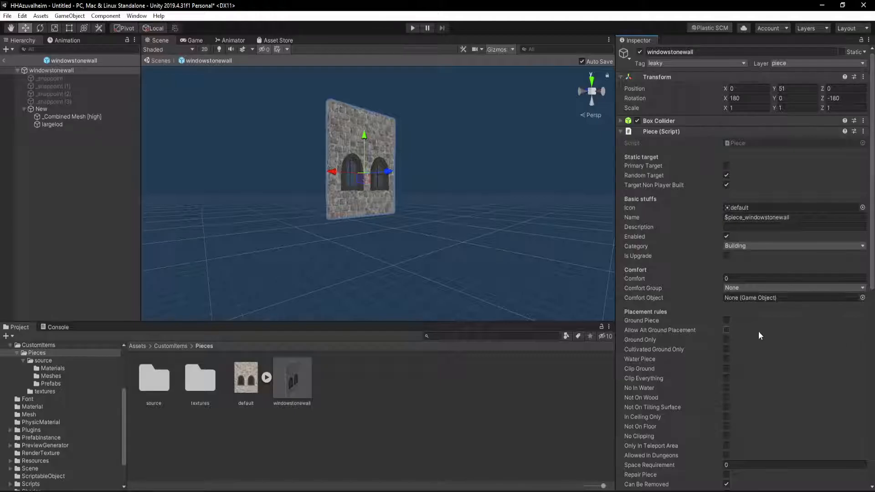
Step: Expand Element 0 of the Piece script's Place Effect prefabs and open its vfx_Place_wood_wall prefab
scroll(730, 283, "down", 10)
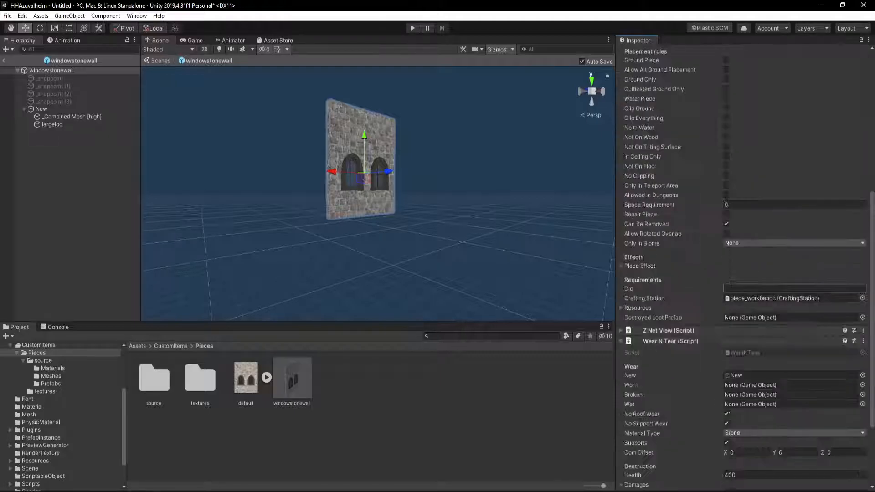
left_click(620, 265)
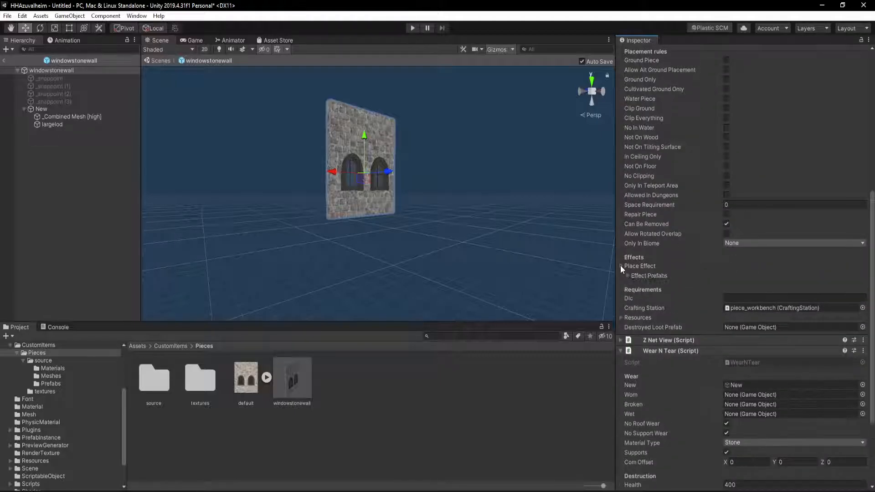
left_click(626, 275)
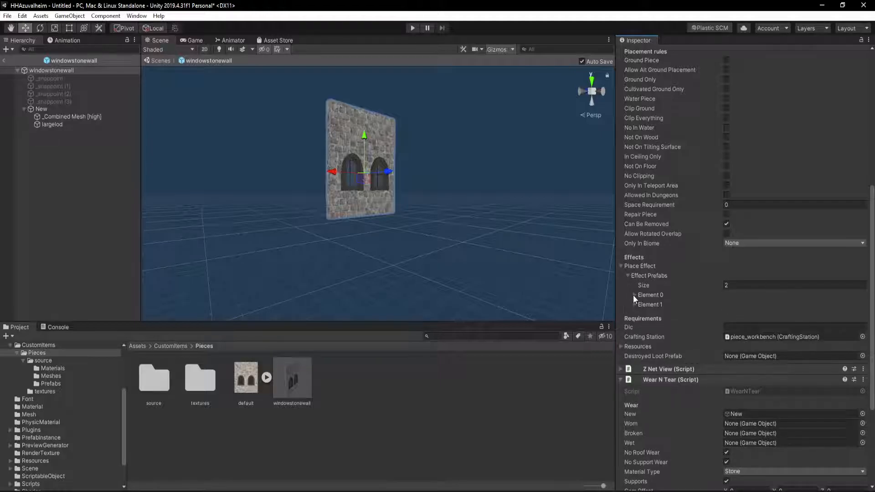
left_click(633, 295)
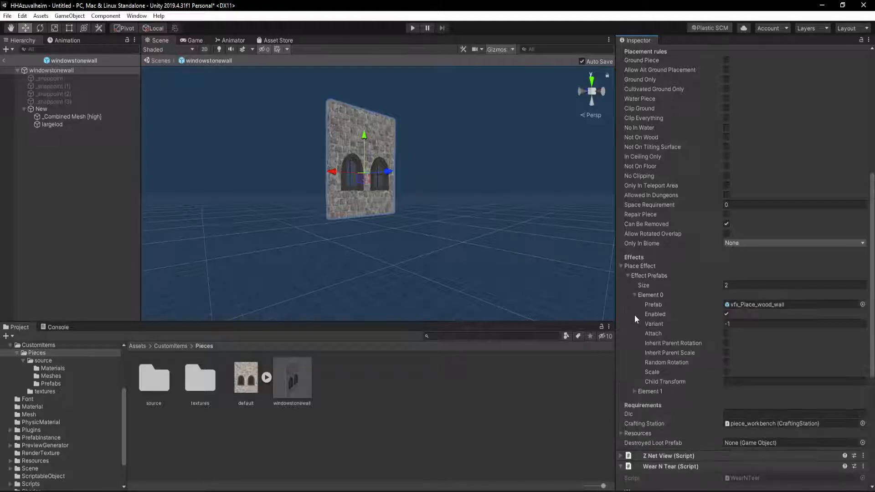
left_click(796, 305)
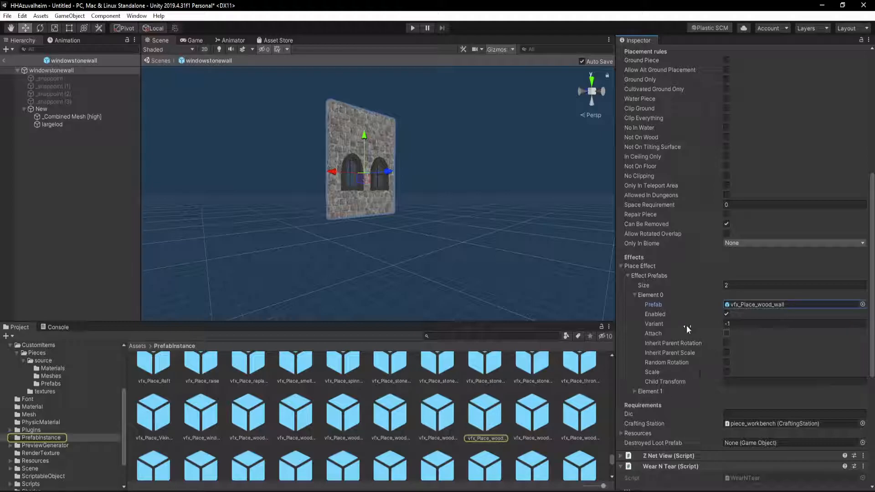
double_click(484, 411)
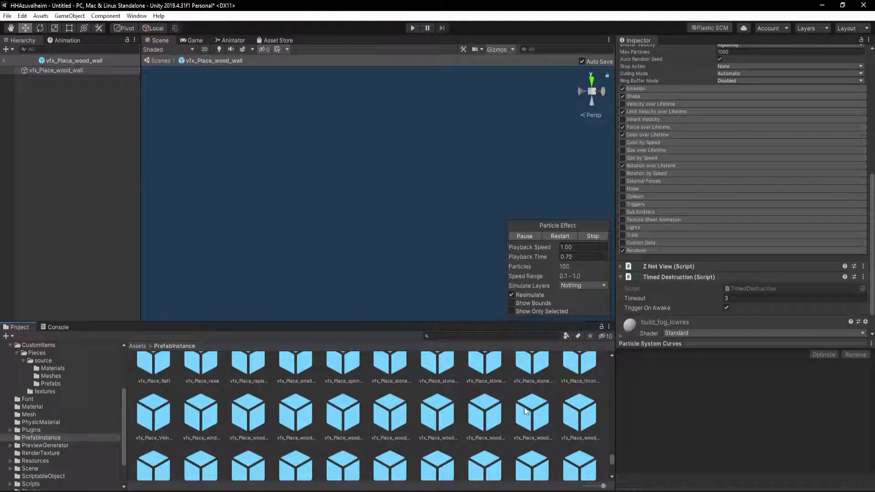
Step: Replay the vfx_Place_wood_wall particle effect several times and examine how its fog renders from another angle
left_click(560, 236)
left_click(528, 235)
left_click(88, 71)
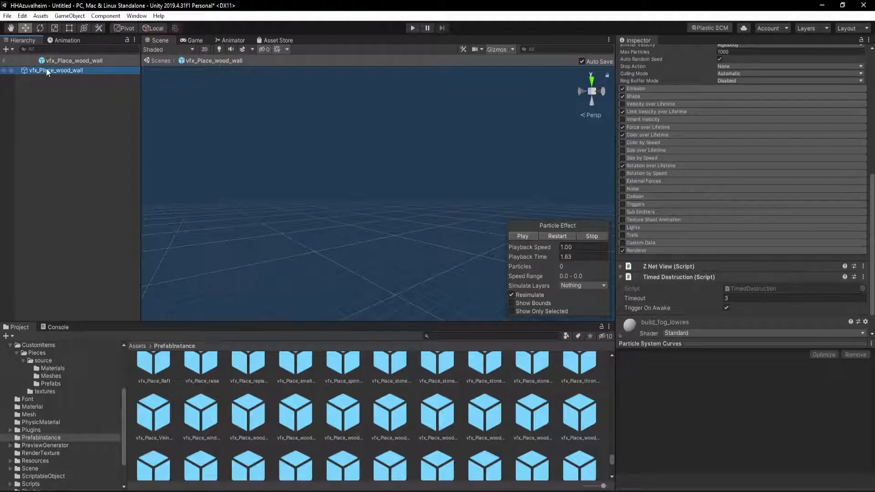
left_click(526, 236)
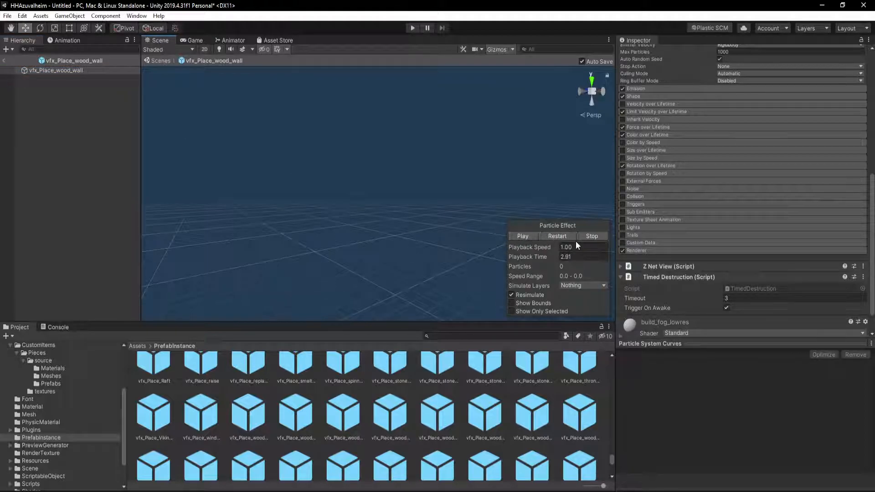
left_click(559, 236)
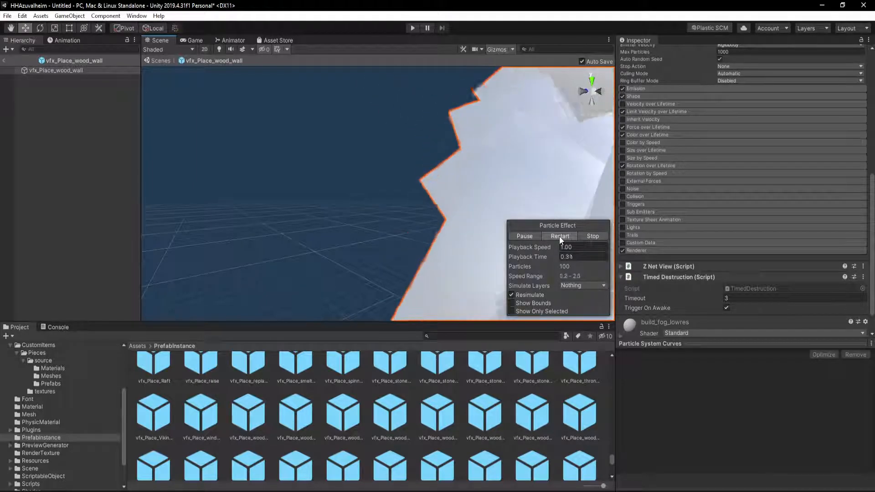
left_click(558, 236)
left_click(559, 236)
left_click(559, 236)
right_click_drag(457, 208, 563, 298)
scroll(704, 291, "down", 3)
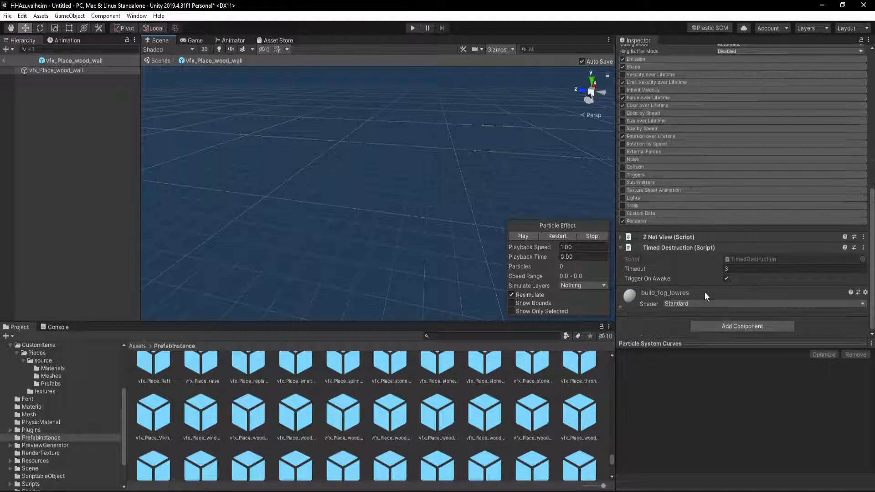
Step: Try the Unlit/Transparent Cutout shader on the build_fog_lowres material, replay the effect, and restore the Standard shader
left_click(699, 302)
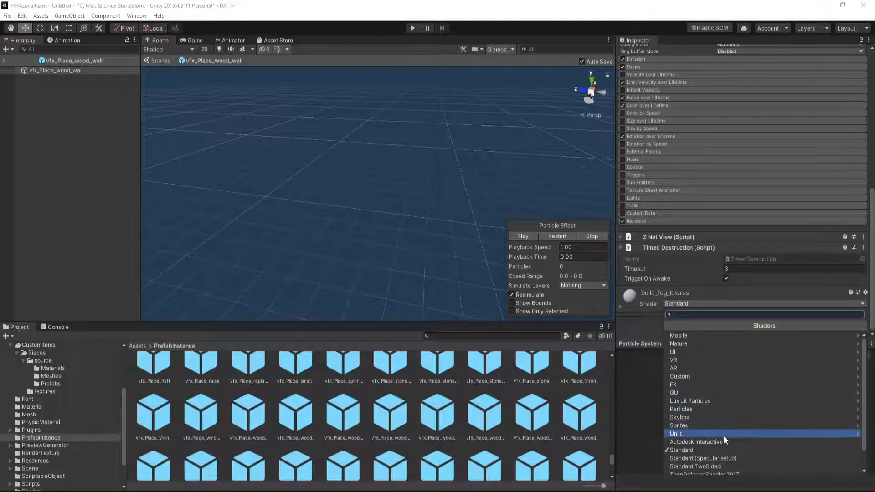
scroll(724, 455, "down", 1)
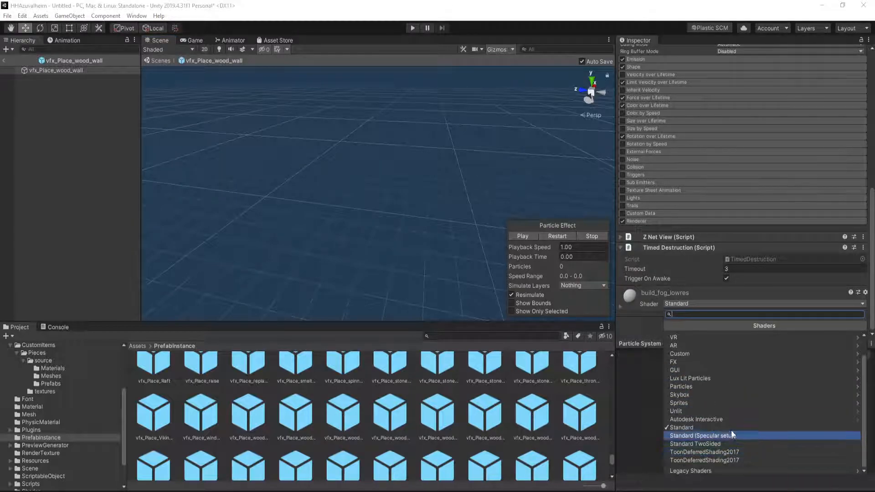
left_click(709, 410)
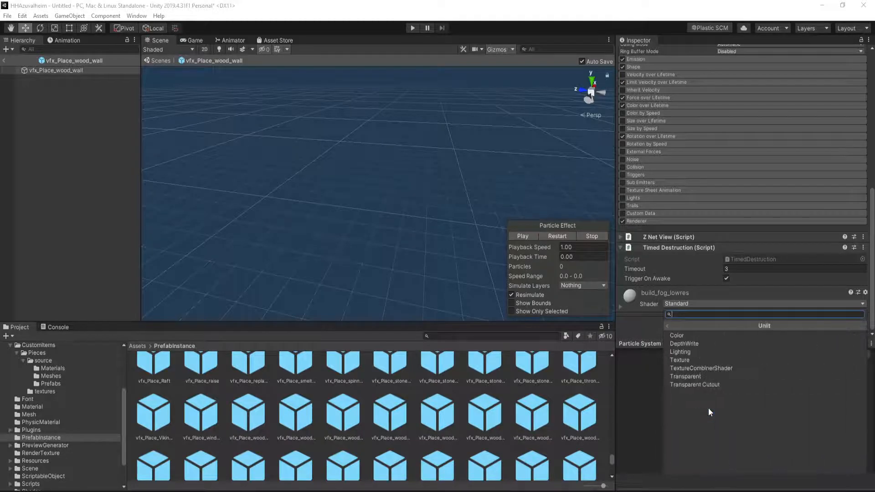
left_click(729, 384)
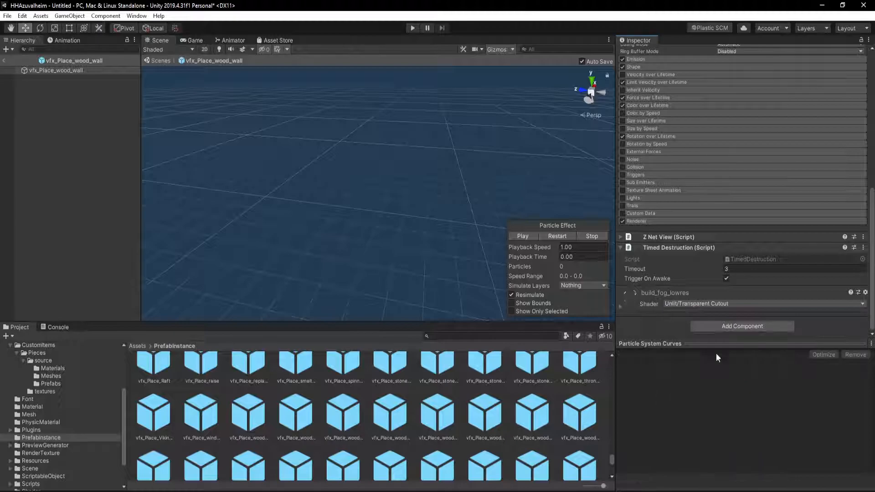
left_click(564, 238)
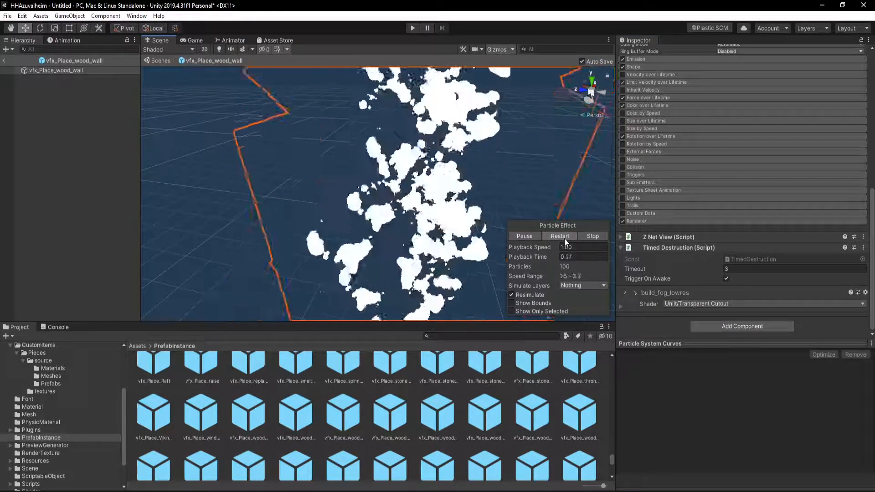
left_click(704, 304)
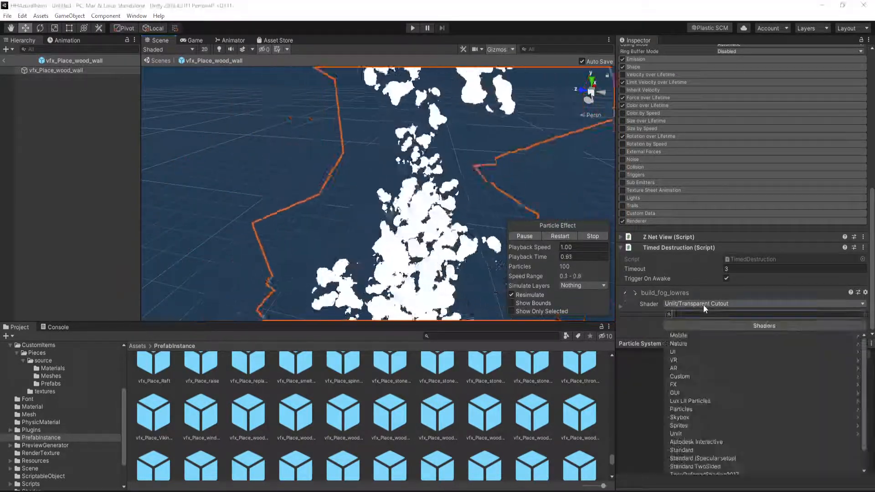
scroll(720, 436, "down", 2)
left_click(707, 430)
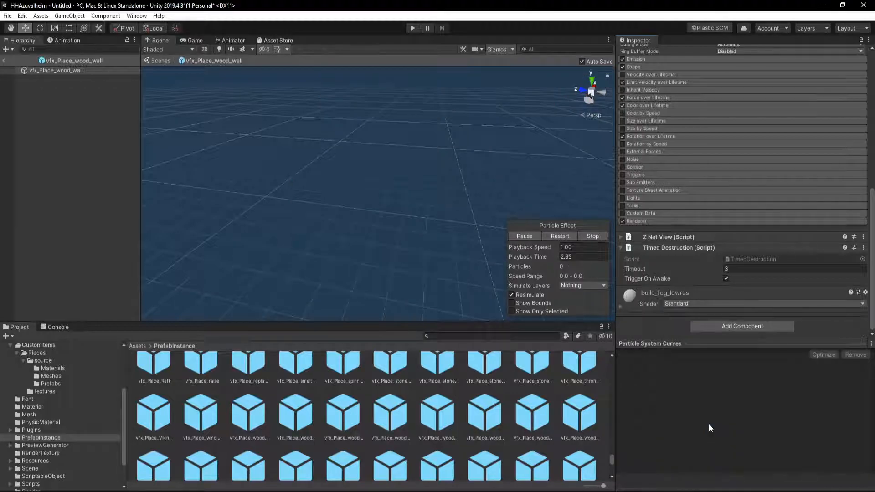
Step: Preview the particle effect with build_fog_lowres in Transparent rendering mode, and set the material's Rendering Mode to Fade
left_click(622, 308)
scroll(683, 292, "down", 3)
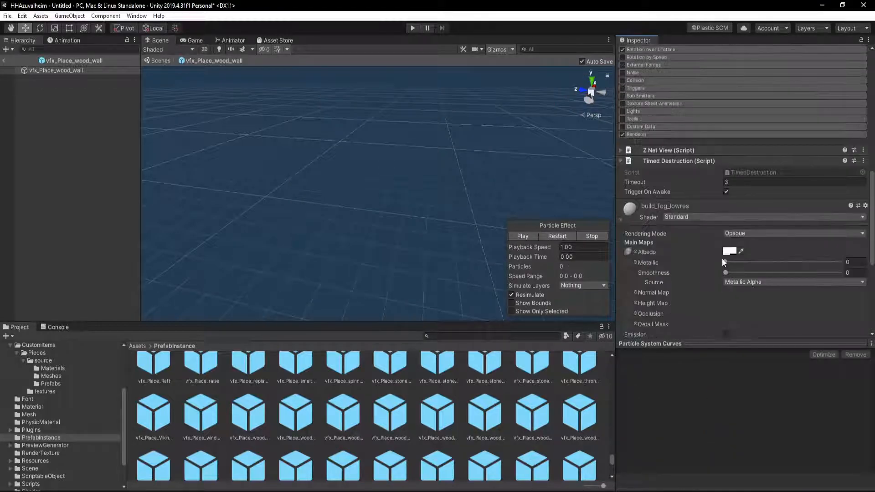
left_click(736, 233)
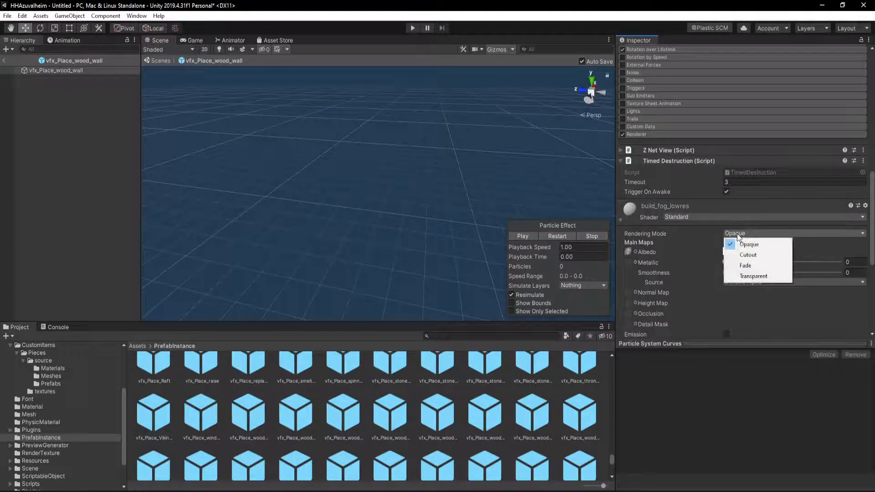
left_click(763, 276)
left_click(560, 235)
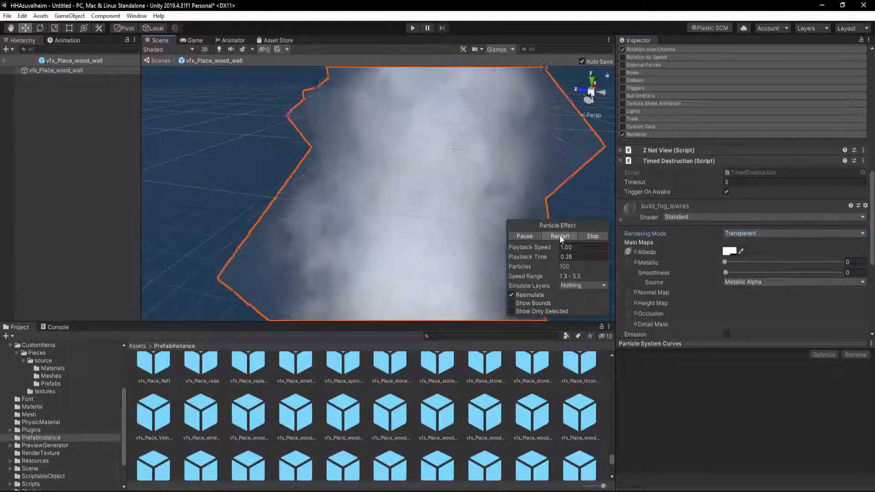
left_click(741, 234)
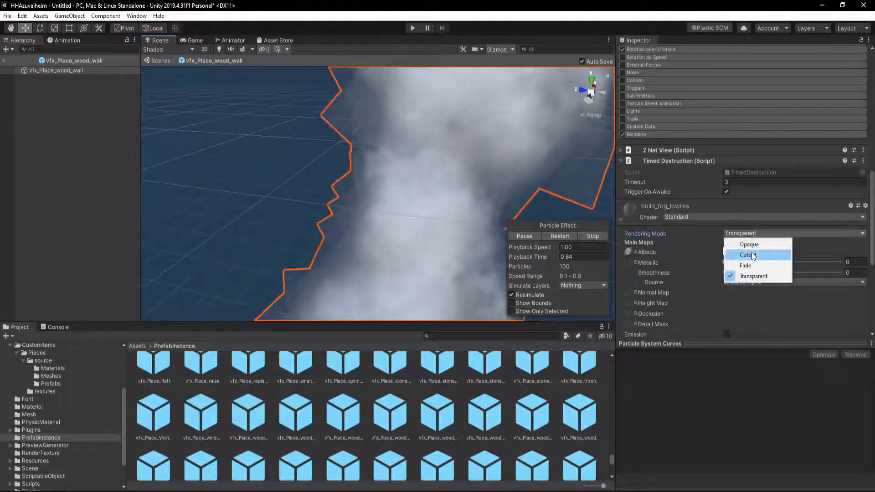
left_click(746, 263)
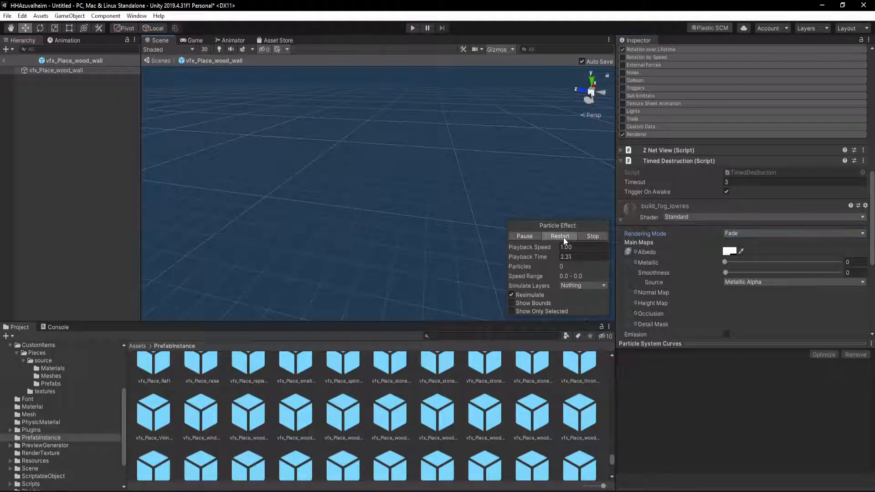
Step: Replay the vfx_Place_wood_wall effect with the Fade material, orbit to another angle, and frame the effect in the scene
left_click(563, 237)
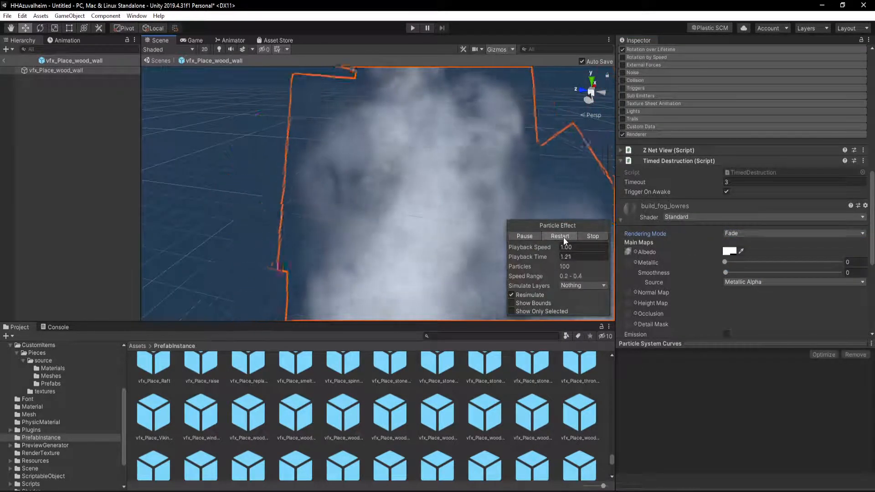
left_click(563, 237)
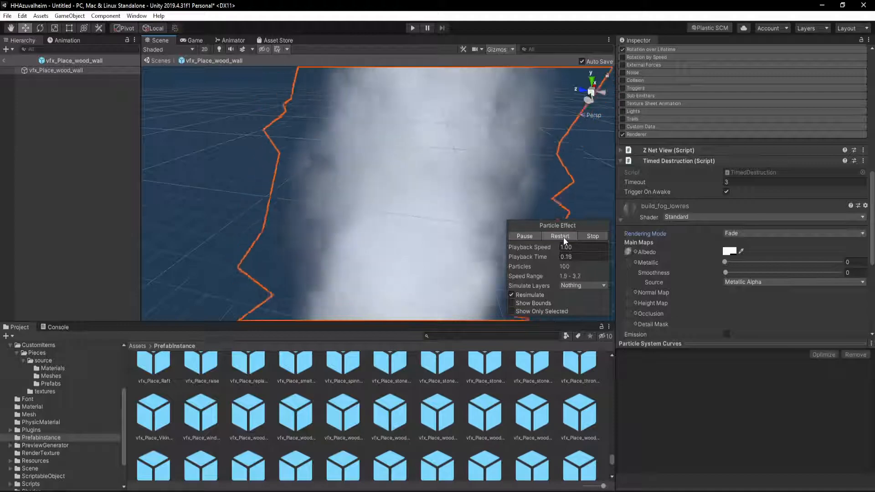
left_click_drag(411, 223, 316, 228, "alt")
key("f")
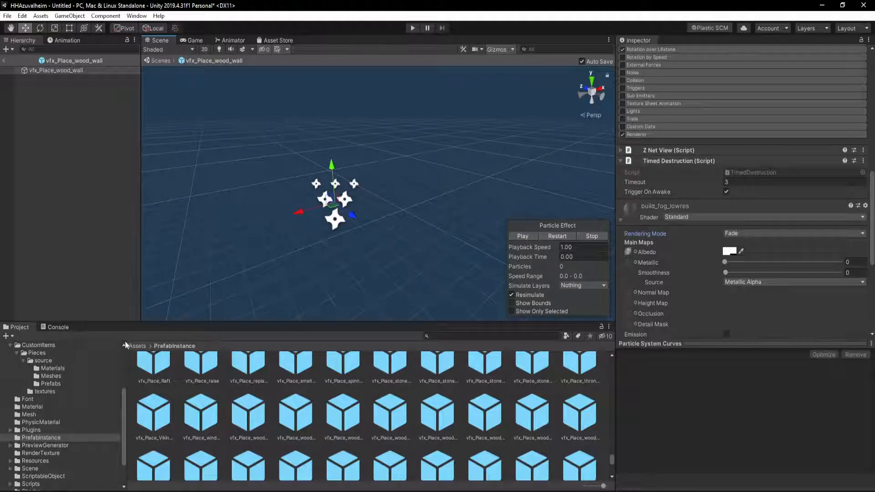
Step: Reopen the windowstonewall prefab from the Pieces folder, expand Place Effect Element 1, and locate its sfx_build_hammer_wood prefab in the project
left_click(42, 361)
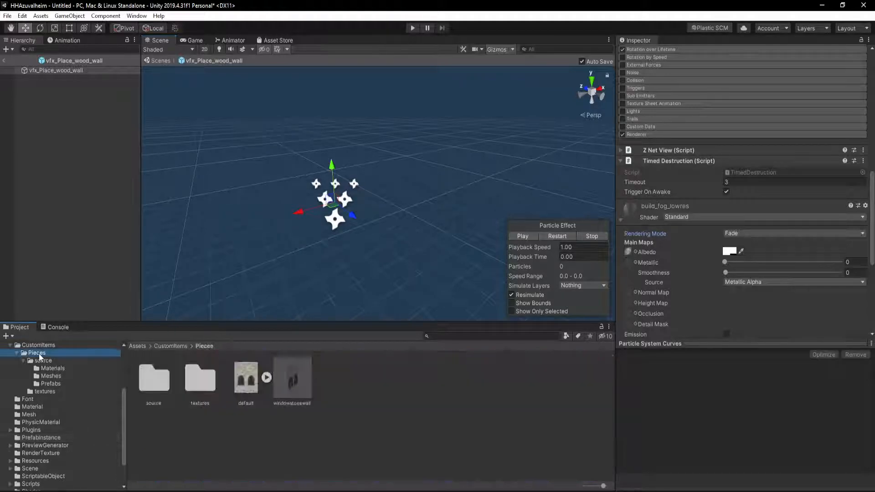
left_click(37, 353)
double_click(293, 371)
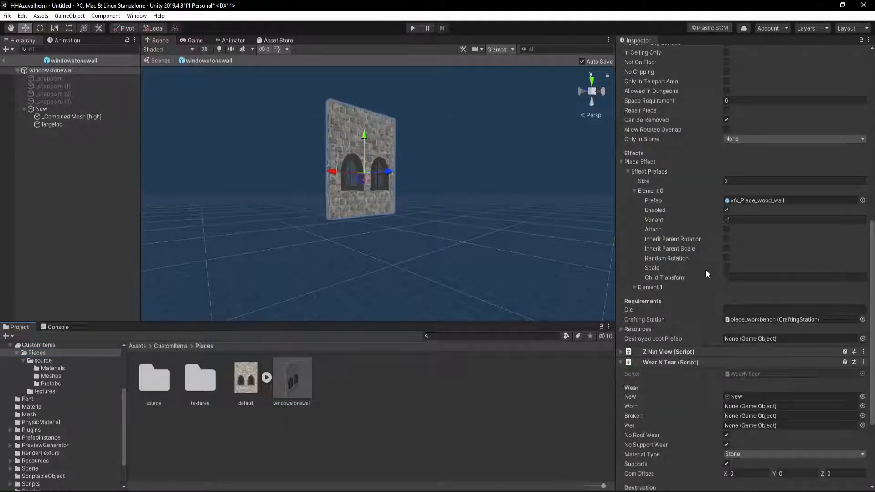
left_click(636, 287)
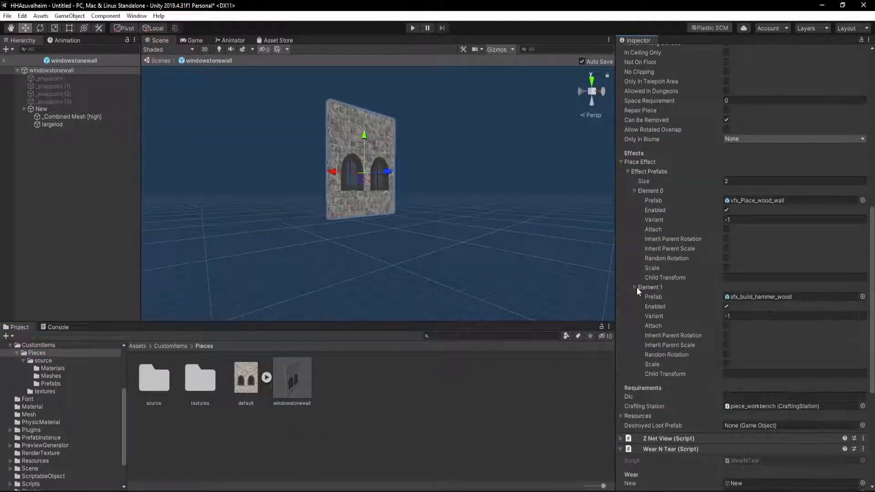
left_click(767, 297)
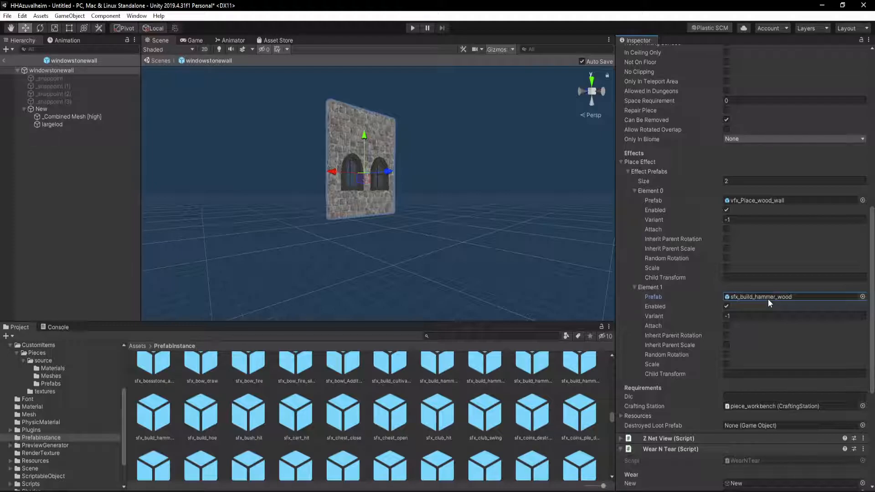
Step: Expand Element 0 of the Piece script's Resources and locate its Wood resource item in the project
scroll(728, 326, "down", 5)
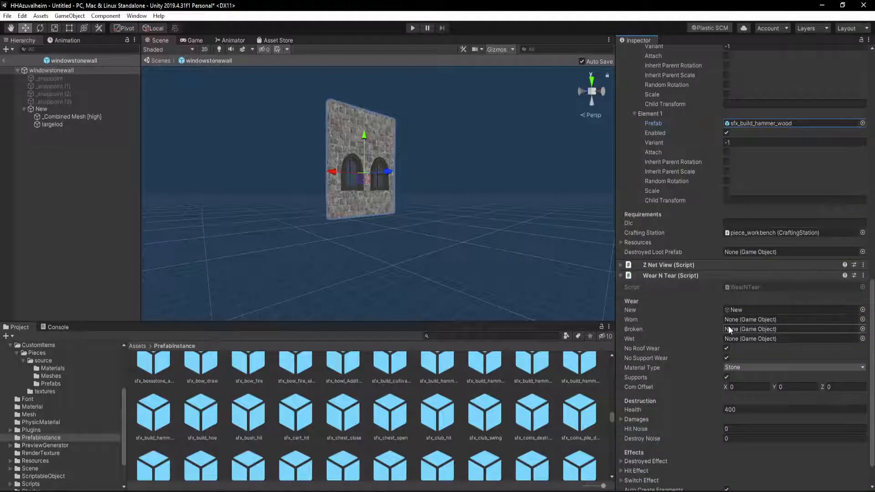
left_click(621, 242)
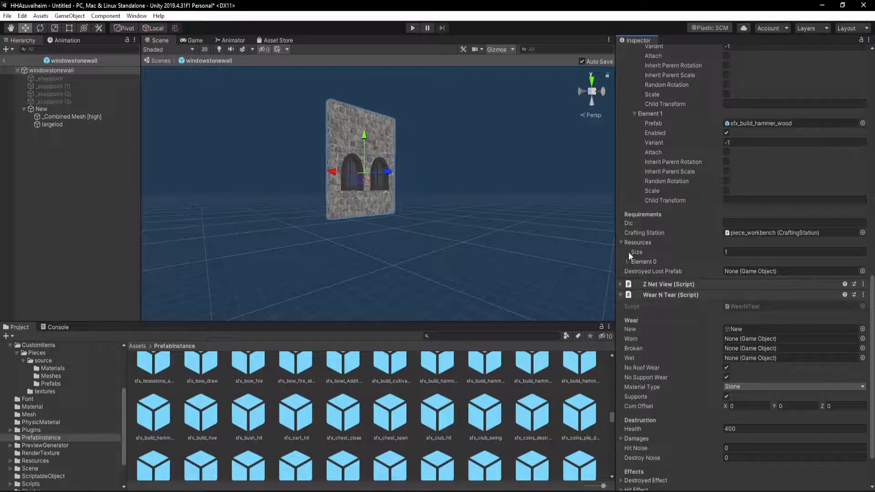
left_click(627, 262)
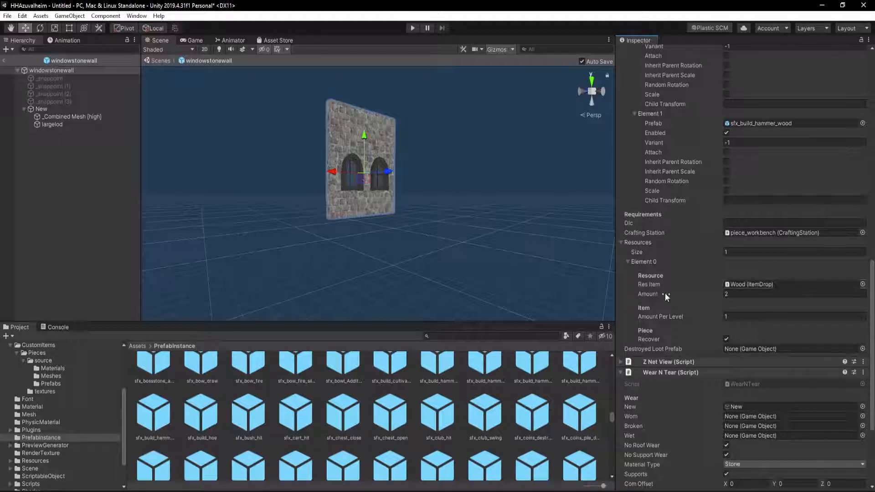
left_click(788, 284)
Step: Open the Wood prefab, review its Item Drop data, and locate its icon sprite in the project
left_click(502, 409)
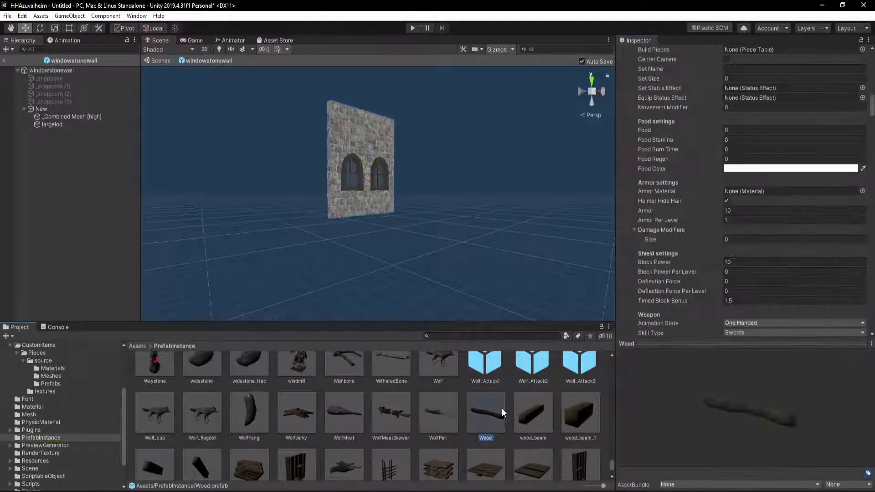
double_click(502, 408)
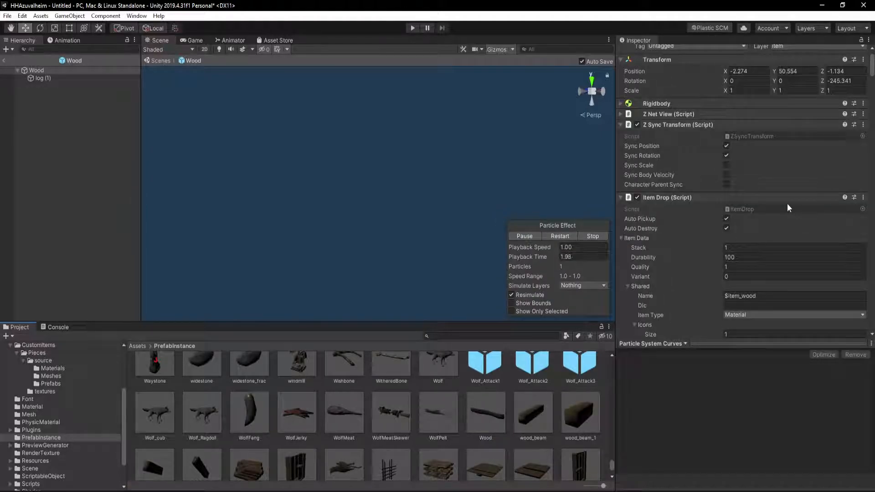
scroll(711, 254, "down", 5)
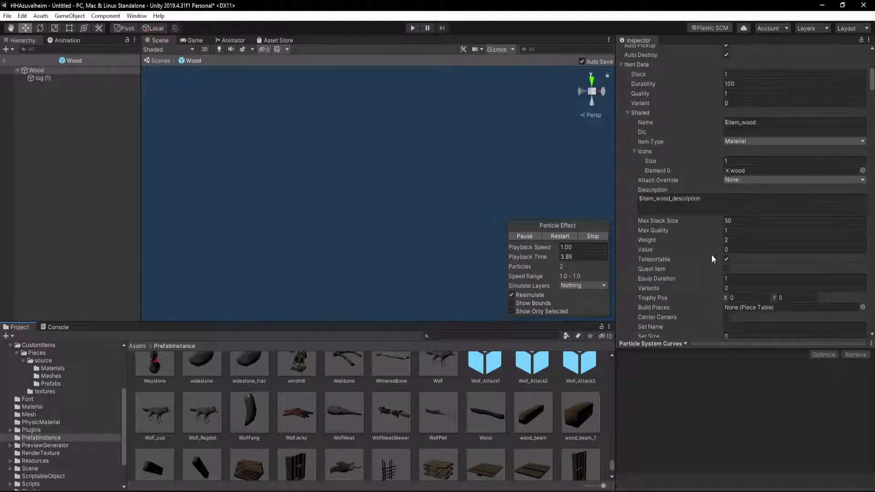
left_click(755, 171)
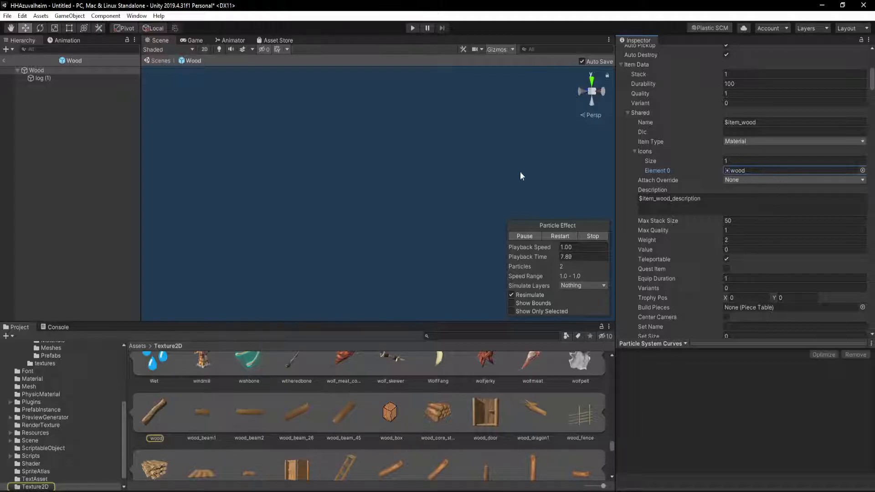
Step: Return to the Pieces folder, reopen the windowstonewall prefab, and show its components
scroll(75, 429, "up", 5)
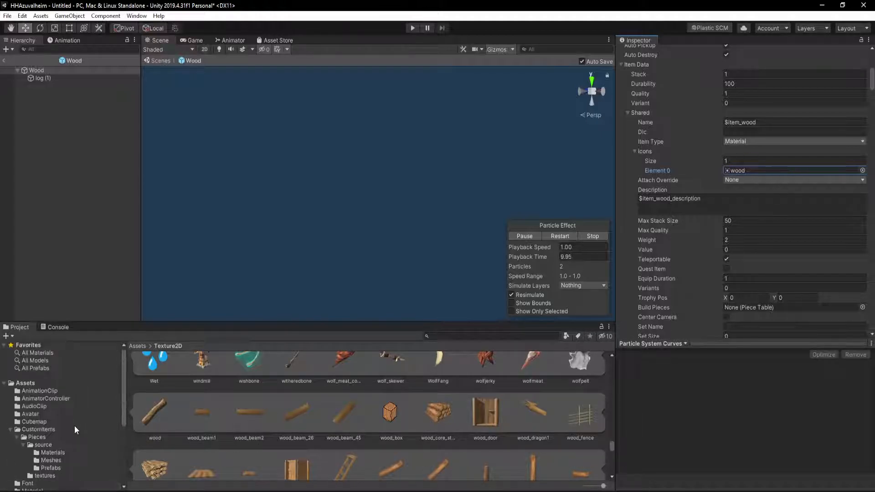
left_click(44, 435)
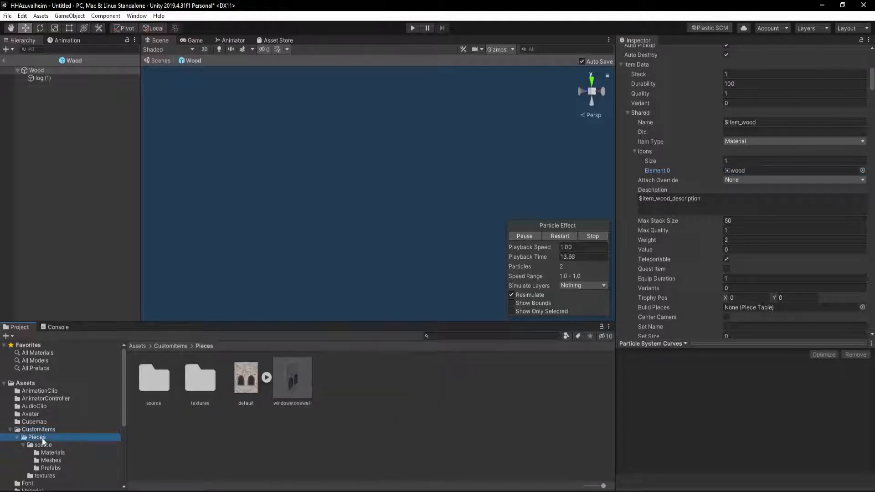
double_click(307, 385)
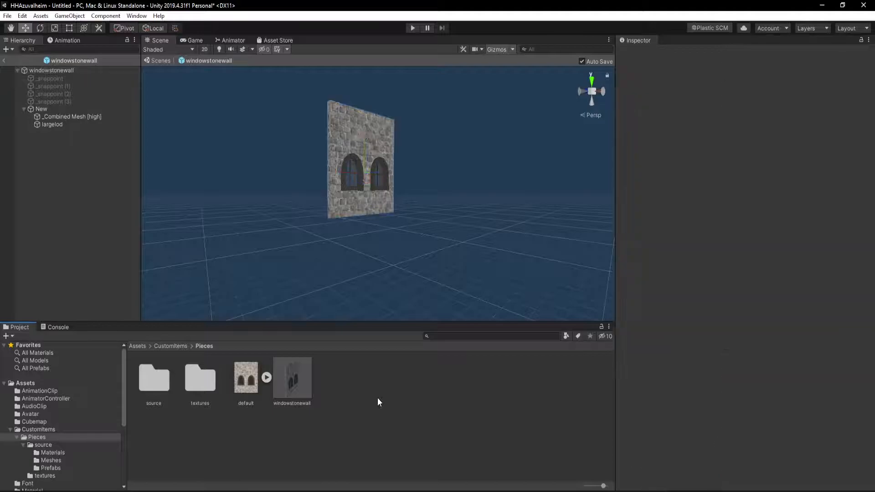
left_click(245, 378)
left_click(296, 371)
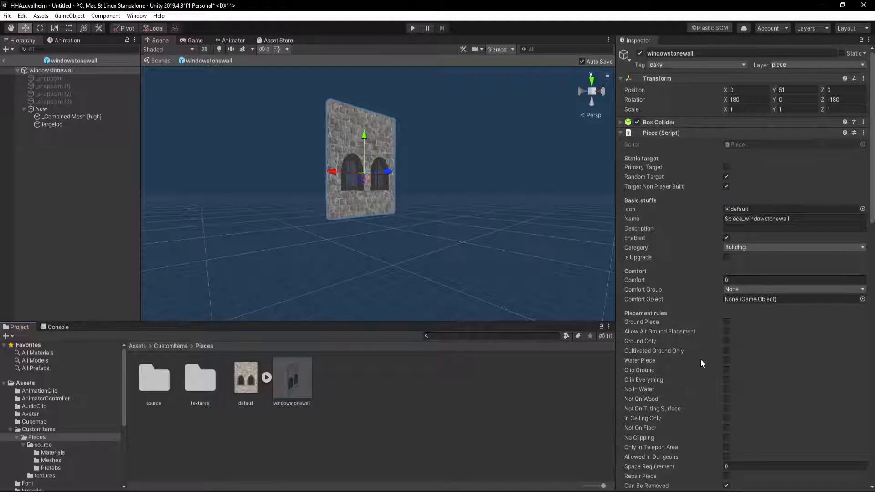
Step: Examine the Piece script's target settings, placement rules, and available Comfort Group and Only In Biome options, leaving both set to None
scroll(699, 354, "down", 8)
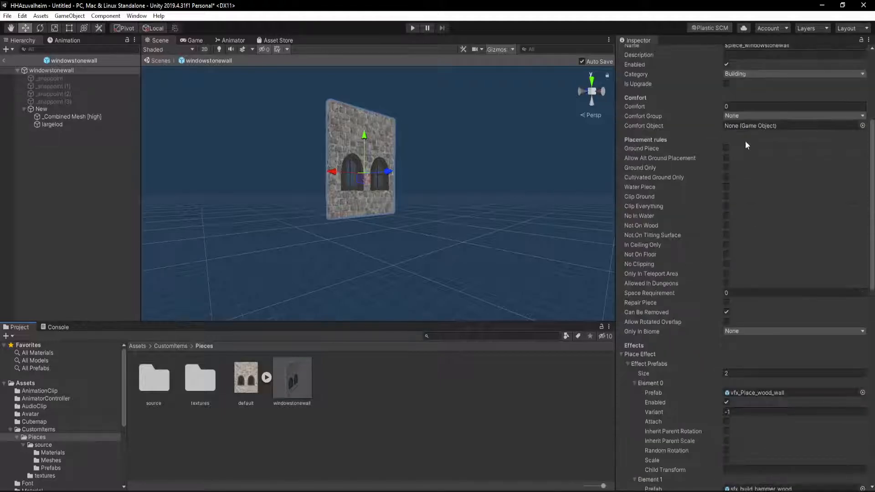
left_click(750, 114)
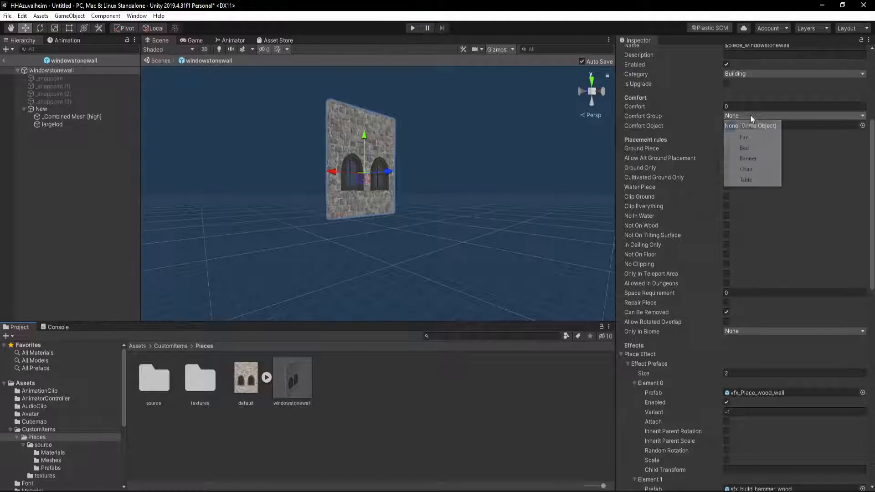
left_click(745, 192)
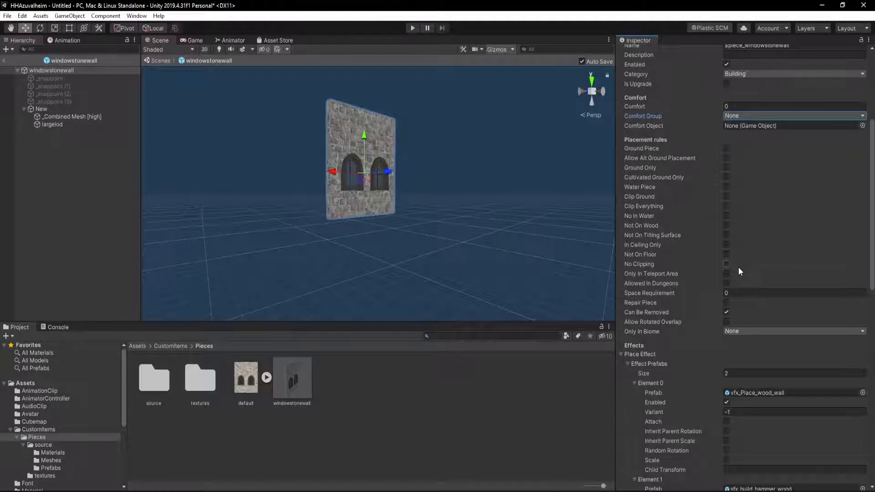
scroll(711, 214, "up", 5)
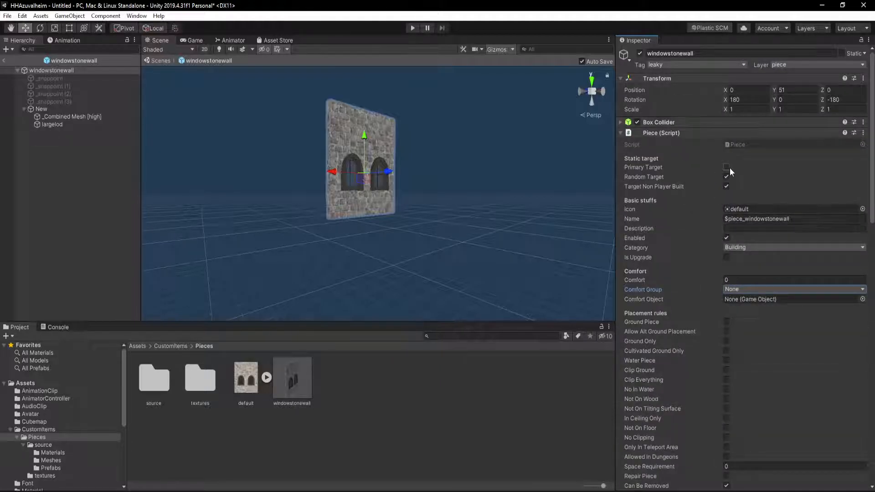
scroll(702, 289, "down", 3)
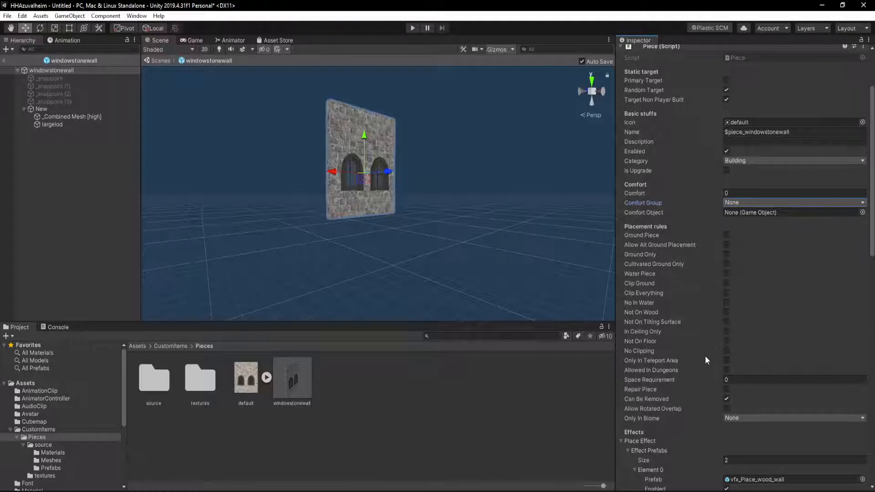
scroll(704, 357, "down", 3)
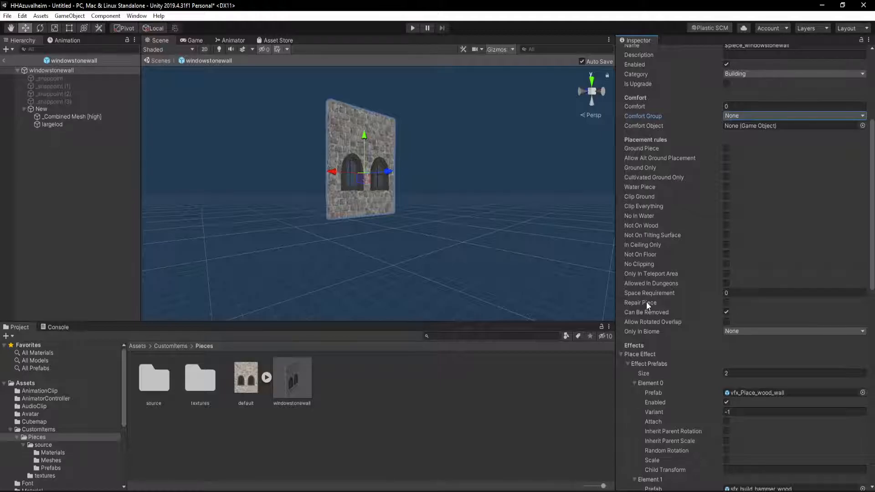
left_click(752, 332)
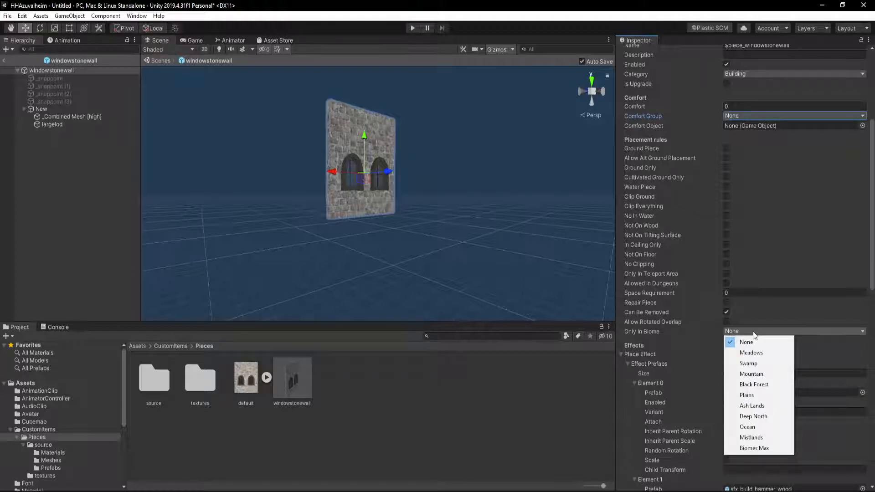
left_click(752, 331)
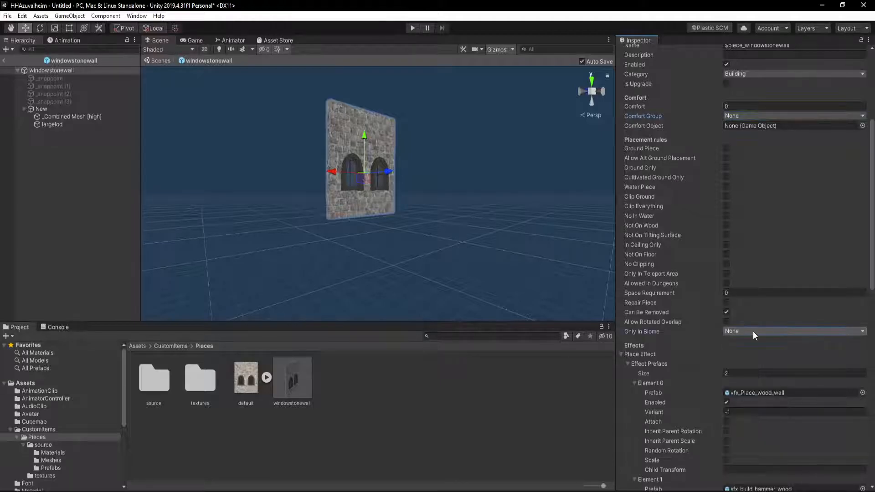
Step: Expand the Wear N Tear script's Damages and check the available Blunt resistance options, leaving Blunt set to Normal
scroll(701, 378, "down", 10)
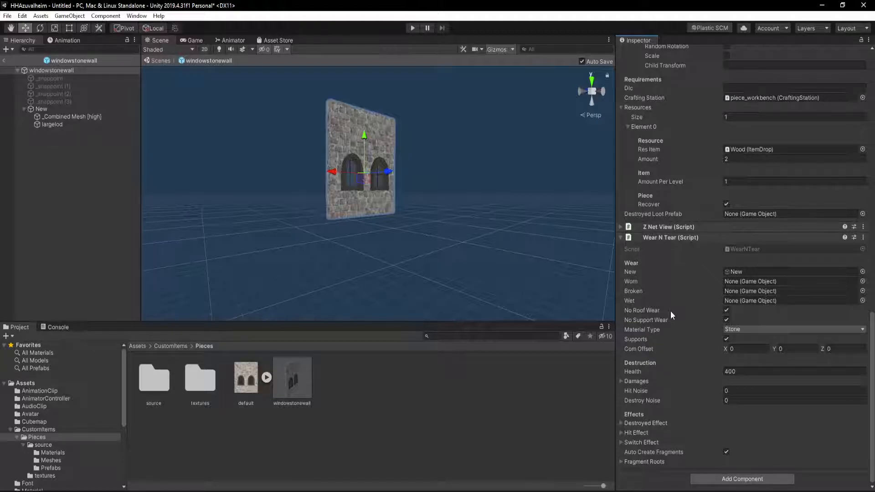
left_click(621, 381)
scroll(643, 379, "down", 4)
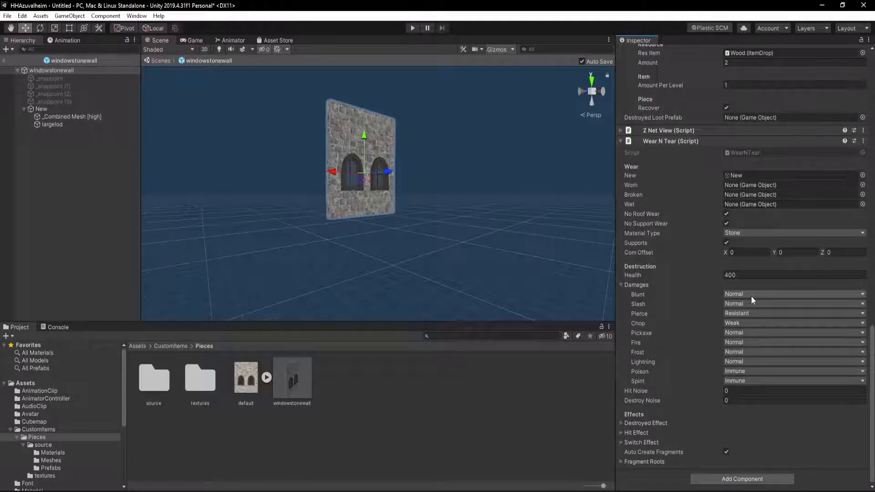
left_click(750, 295)
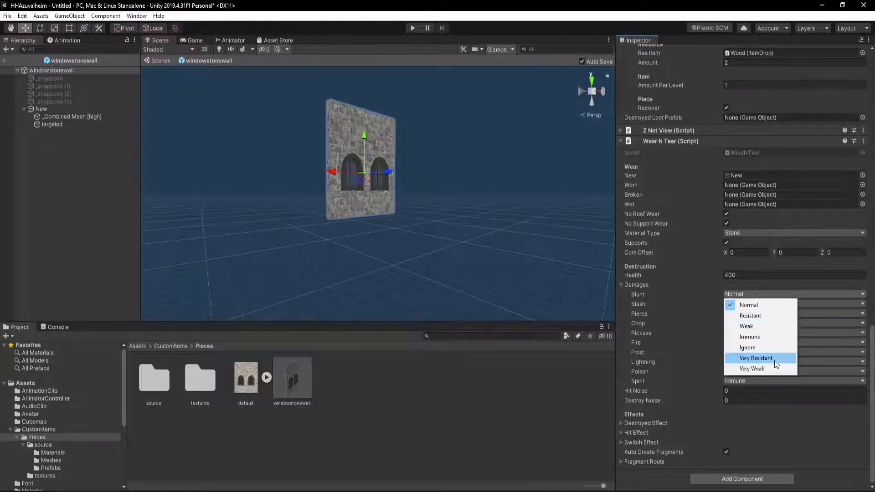
left_click(770, 298)
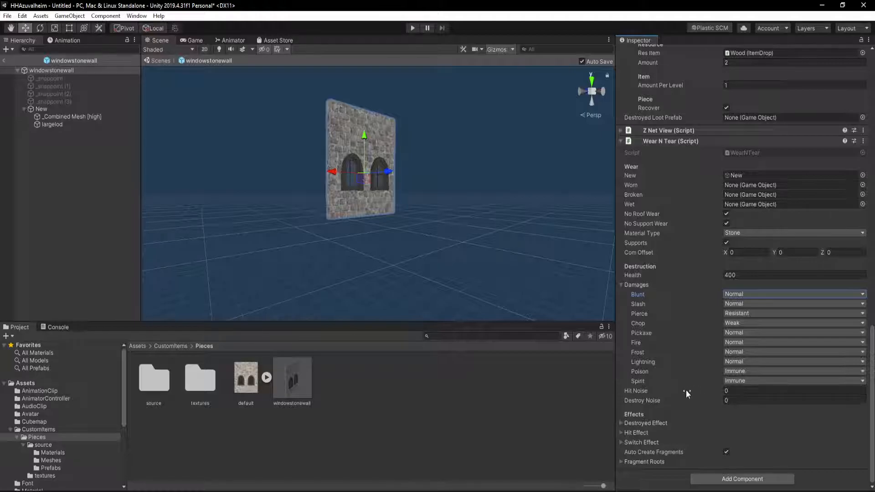
Step: Set the Wear N Tear script's Health to 1000
left_click(729, 274)
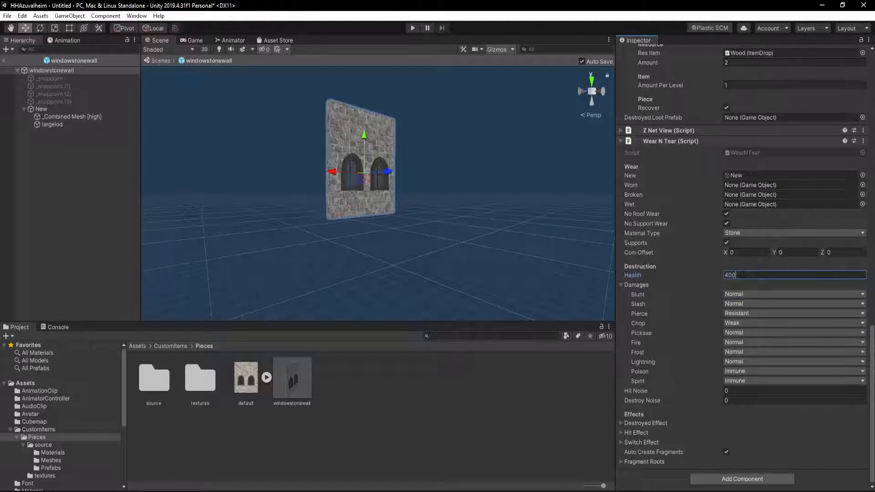
left_click_drag(729, 276, 732, 275)
double_click(752, 276)
type("1000")
Step: Expand both elements of the Destroyed Effect prefabs and locate Element 1's vfx_SawDust prefab in the project
left_click(620, 422)
left_click(628, 422)
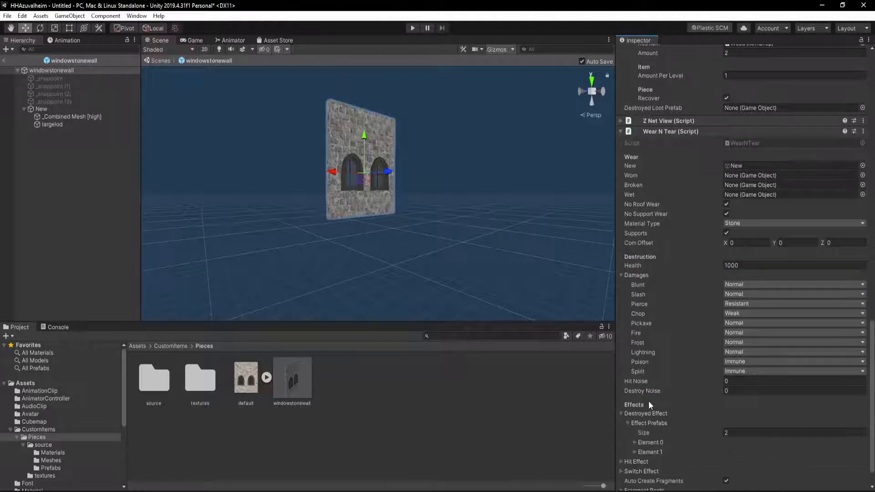
scroll(648, 401, "down", 2)
left_click(634, 413)
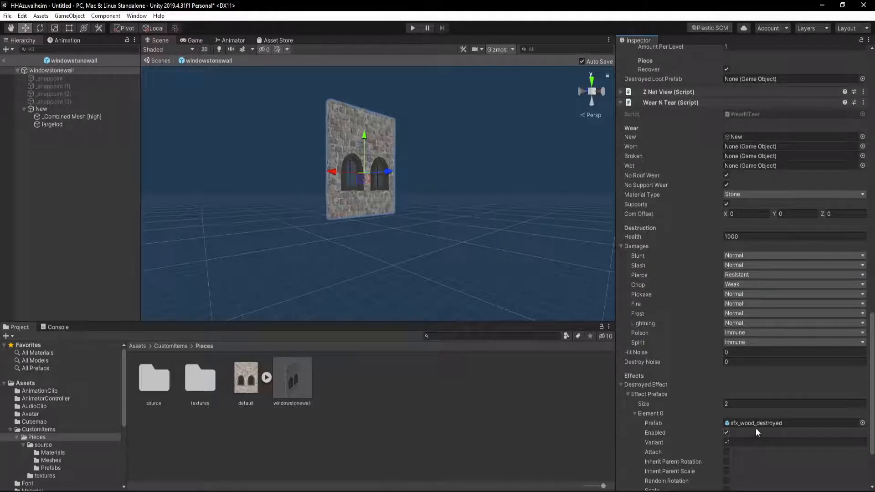
scroll(772, 420, "down", 3)
left_click(634, 423)
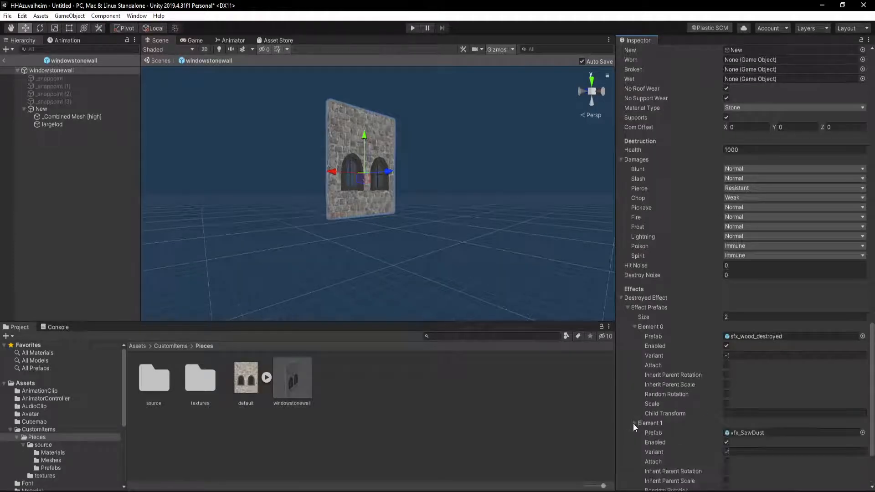
left_click(766, 433)
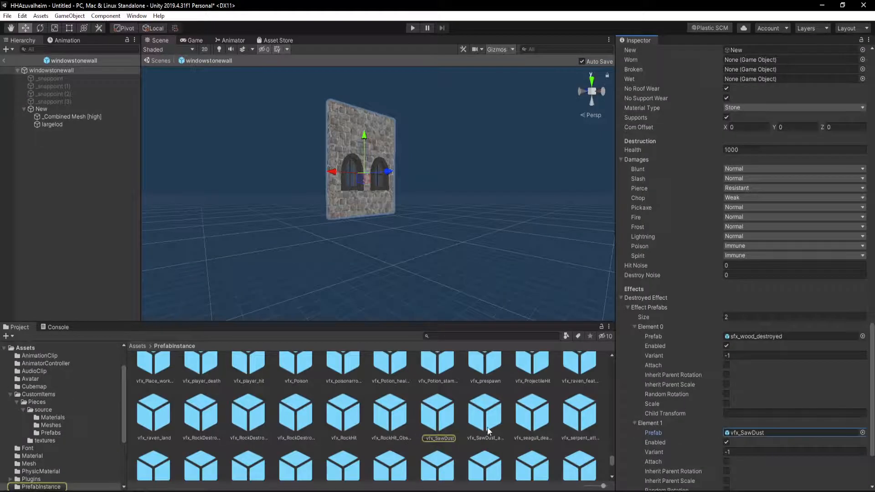
Step: Open the vfx_SawDust prefab and replay its particle effect to preview how it looks
double_click(432, 419)
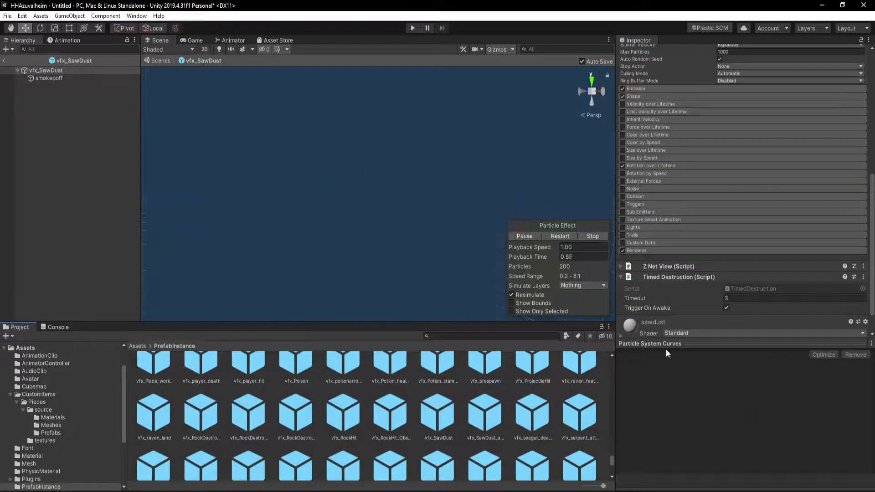
left_click(45, 69)
left_click(565, 236)
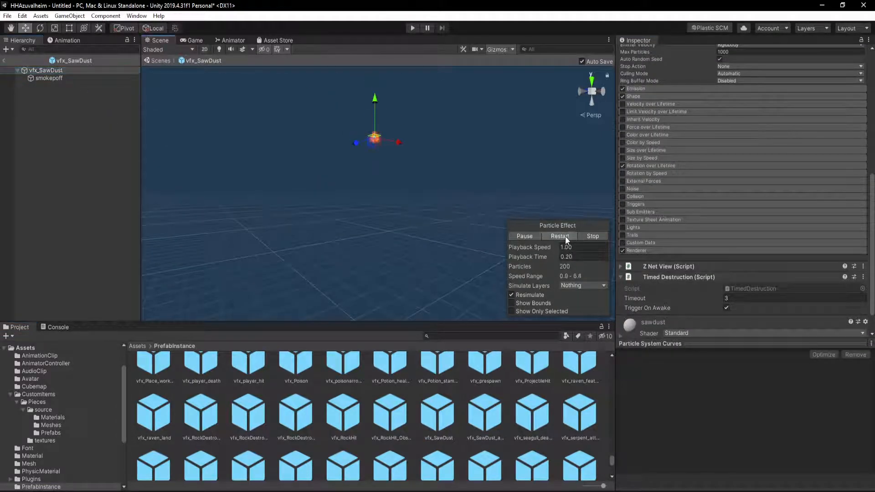
right_click_drag(433, 153, 430, 157)
key("w")
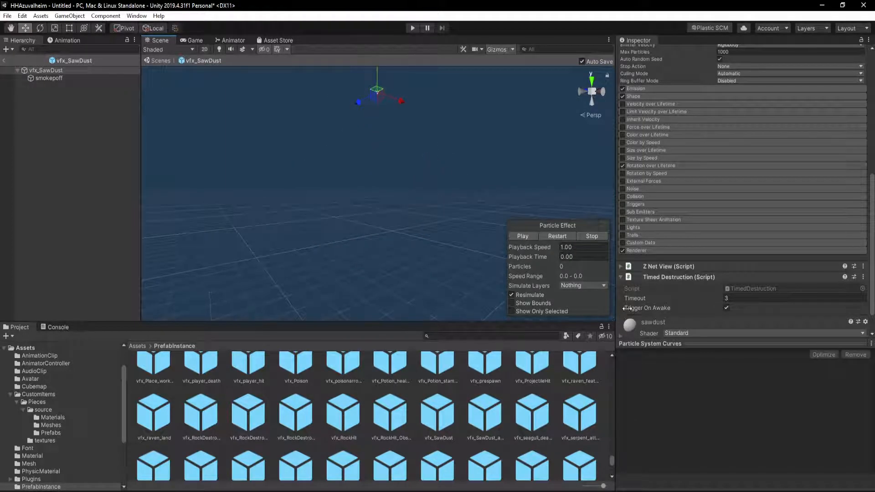
left_click(559, 236)
Step: Reopen the windowstonewall prefab from the Pieces folder and expand the Wear N Tear script's Fragment Roots
left_click(45, 401)
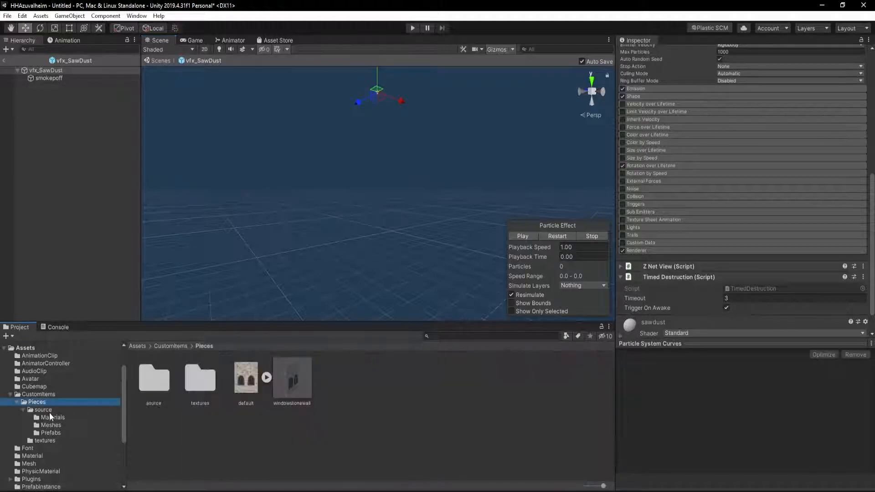
double_click(291, 373)
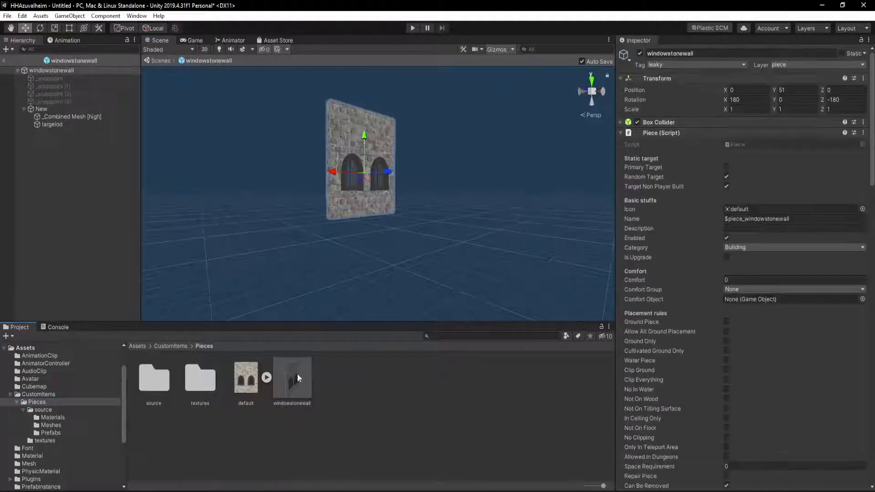
scroll(786, 364, "down", 15)
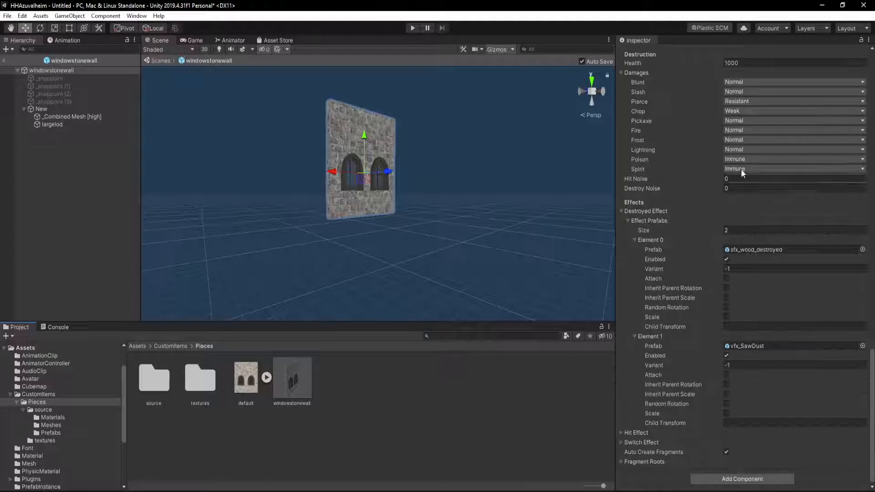
left_click(620, 462)
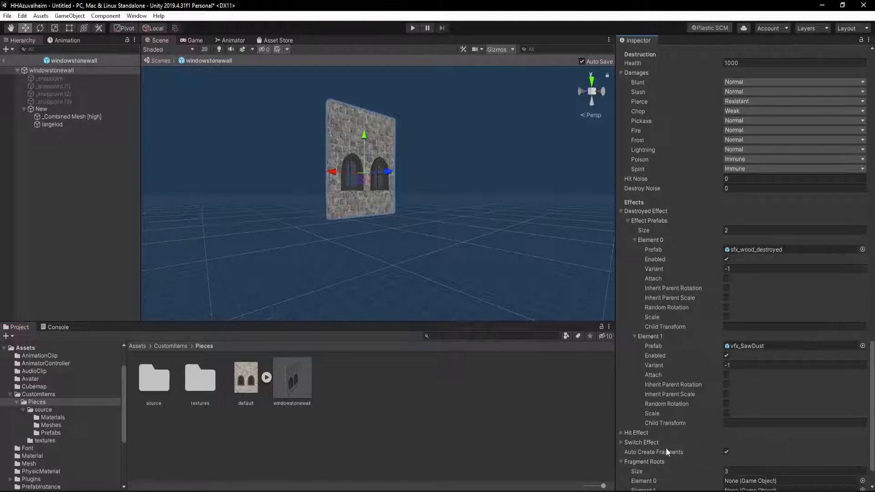
scroll(665, 446, "down", 2)
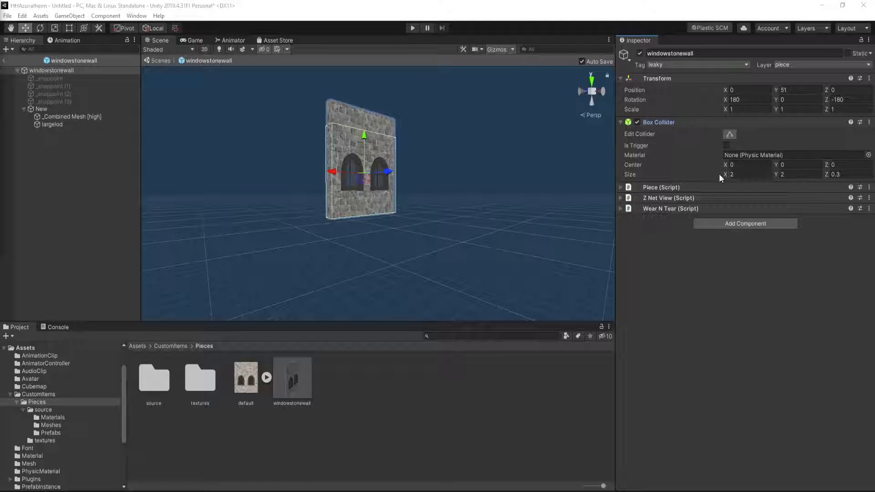
Step: Fit the Box Collider to the wall's height by setting its Size Y to 2.46 and Center Y to 0.24
left_click_drag(777, 177, 784, 173)
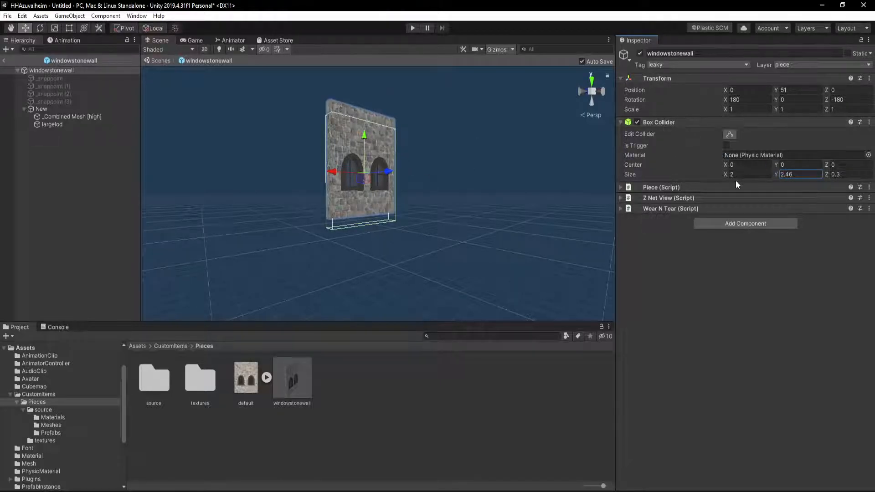
left_click(777, 165)
left_click_drag(778, 163, 780, 161)
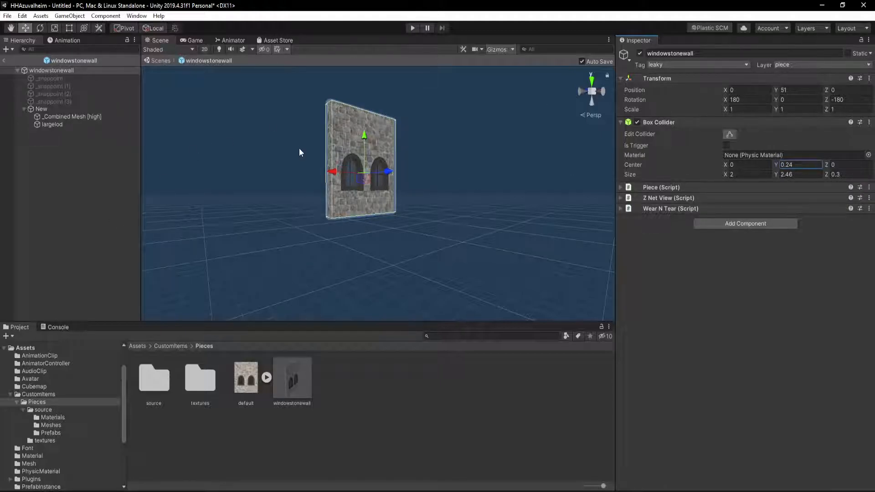
Step: Assign the windowstonewall prefab asset to the testswordtutorial AssetBundle
left_click(292, 381)
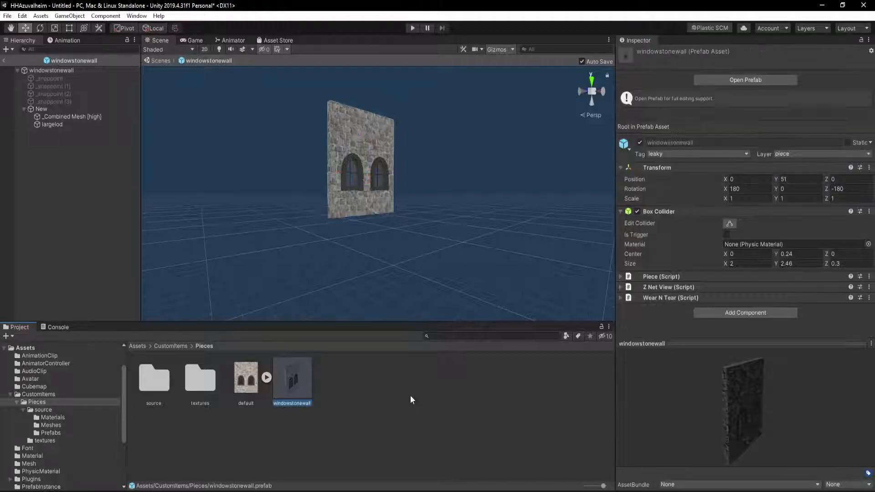
left_click(711, 484)
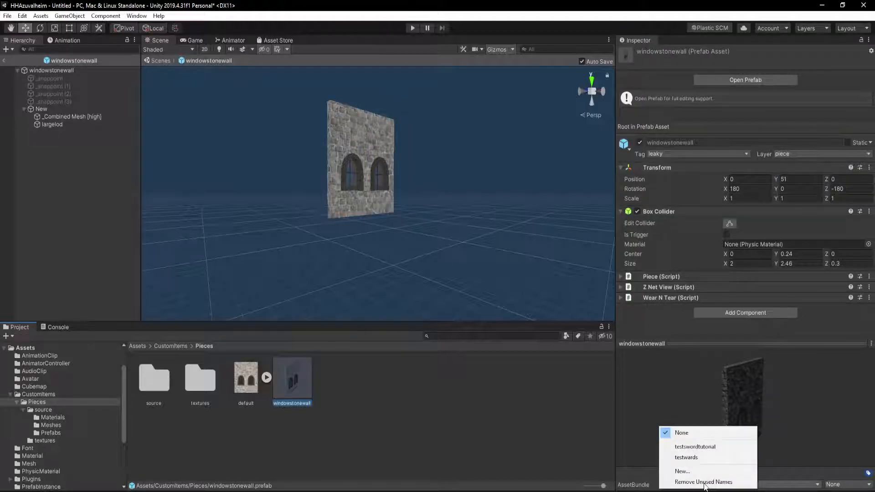
left_click(713, 447)
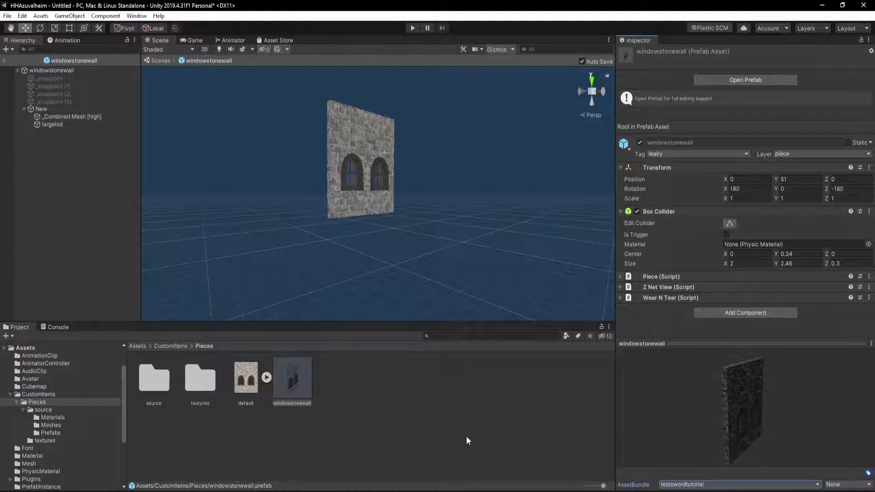
left_click(282, 375)
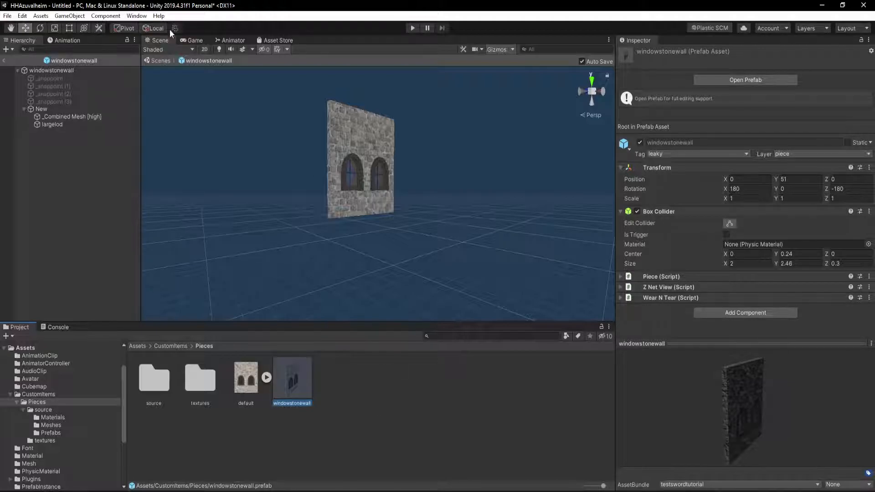
Step: Open the AssetBundle Browser and select the testswordtutorial bundle to show its assets
left_click(139, 16)
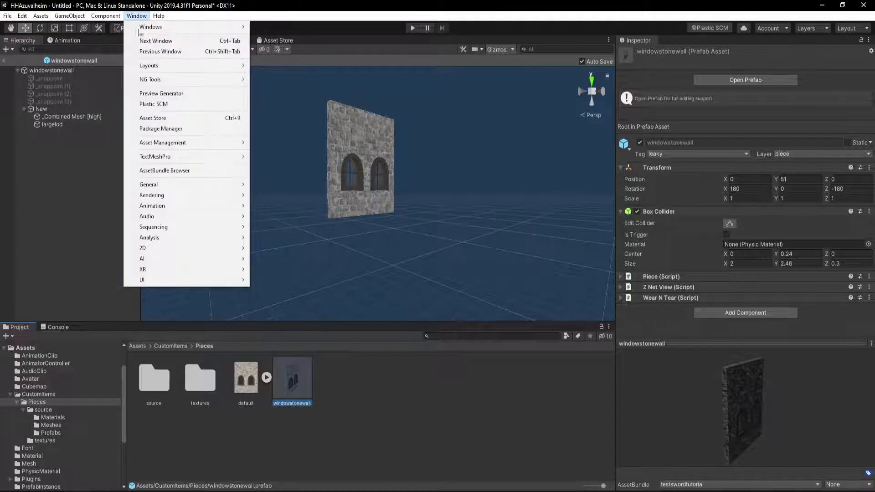
left_click(169, 172)
left_click(34, 37)
left_click(37, 30)
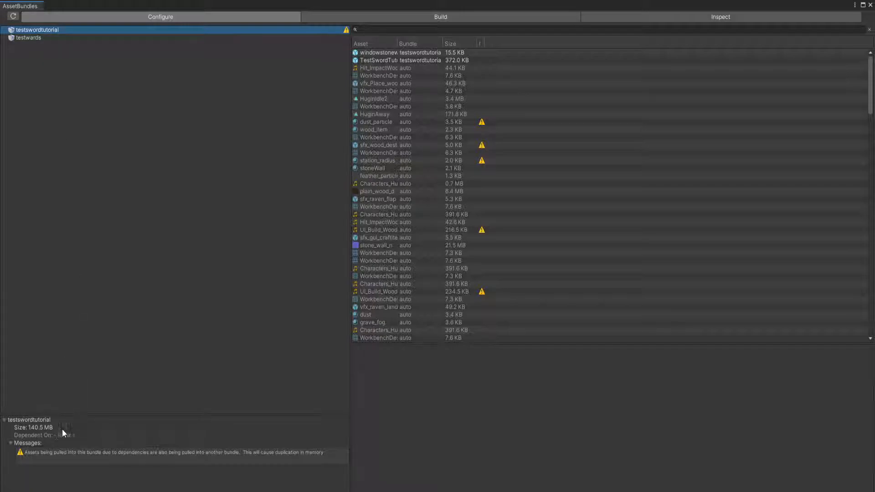
Step: Sort the bundle's assets by size, largest first, and examine the details of the rock_endings and plain_wood_n textures
left_click(450, 43)
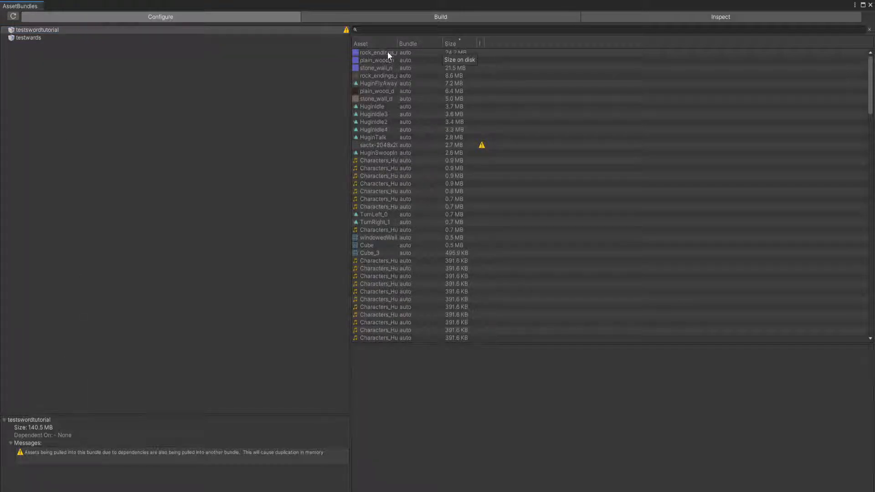
left_click(380, 53)
left_click(379, 61)
left_click(376, 75)
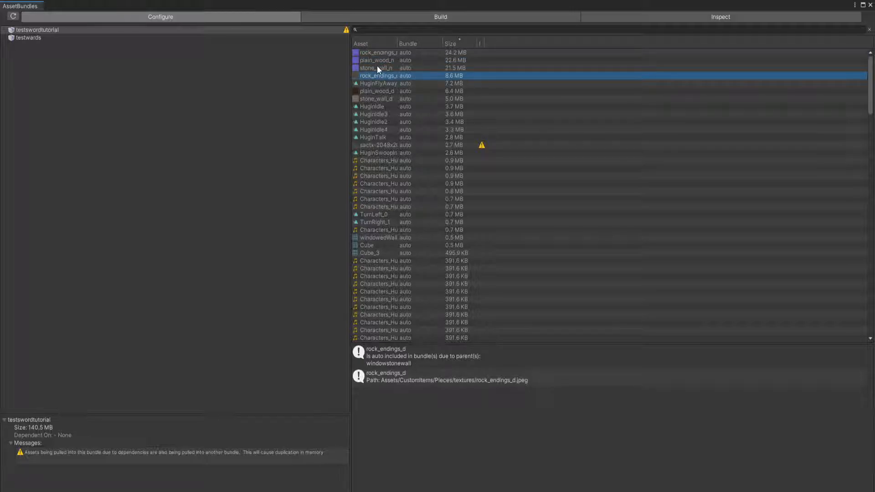
left_click(378, 60)
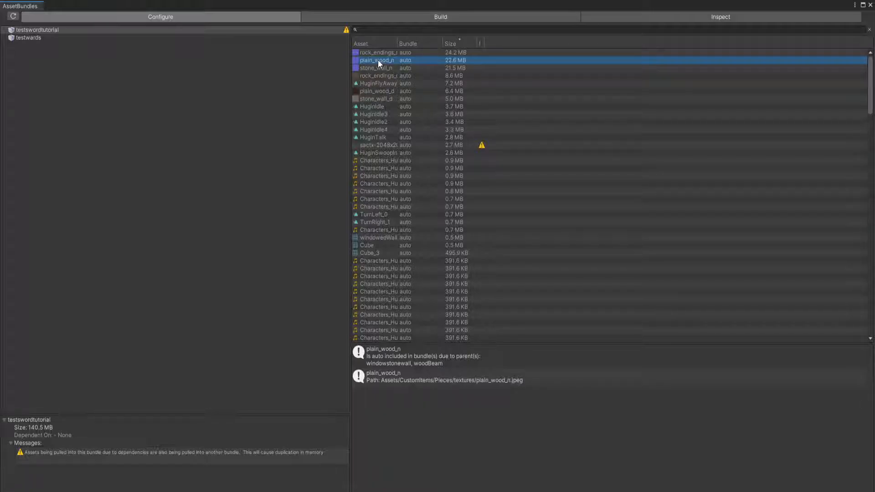
left_click(376, 54)
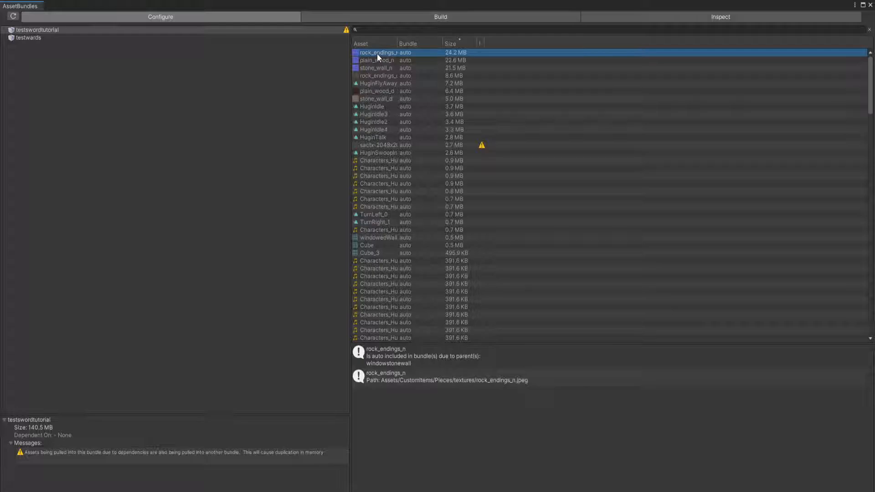
Step: Open the build setup for the asset bundles
left_click(429, 17)
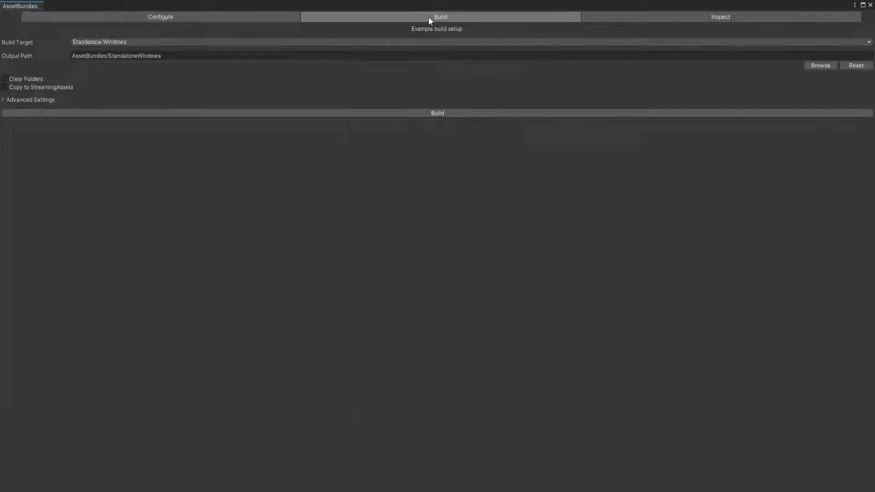